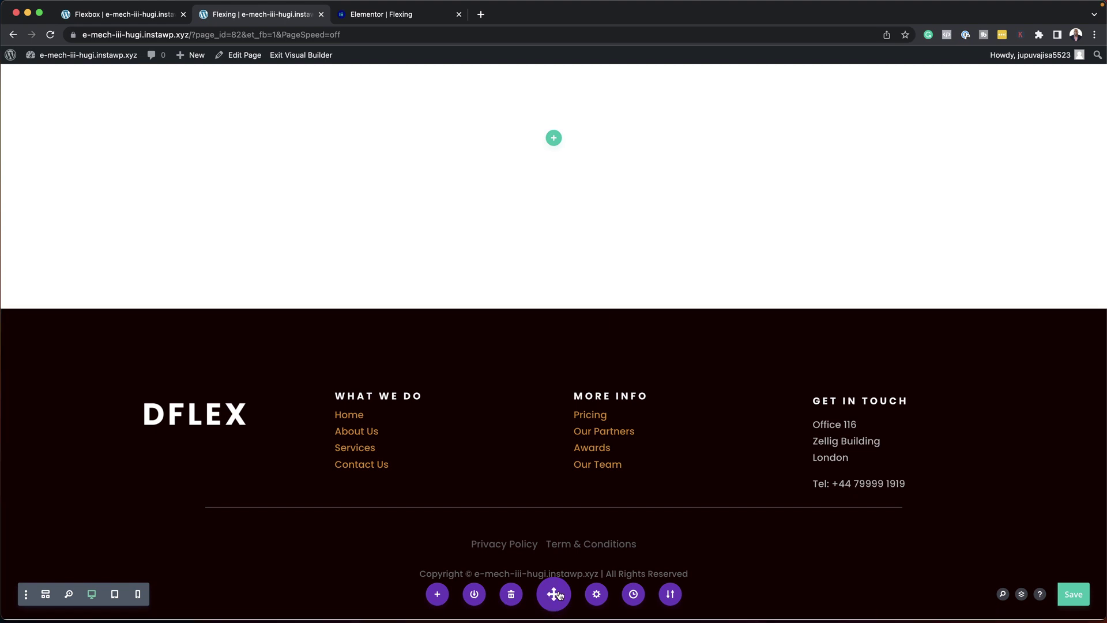
# - Move the Divi settings bar to the left and back to the bottom, then switch to the Elementor Flexing tab
pyautogui.moveTo(557, 595); pyautogui.dragTo(39, 245)
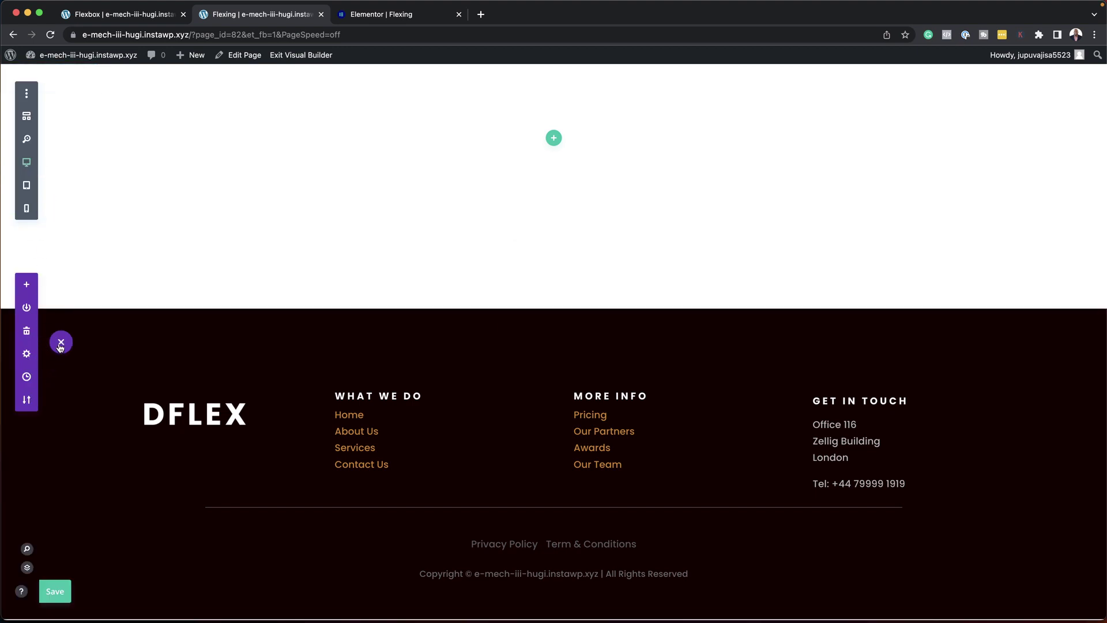
pyautogui.moveTo(61, 342); pyautogui.dragTo(583, 594)
pyautogui.click(416, 15)
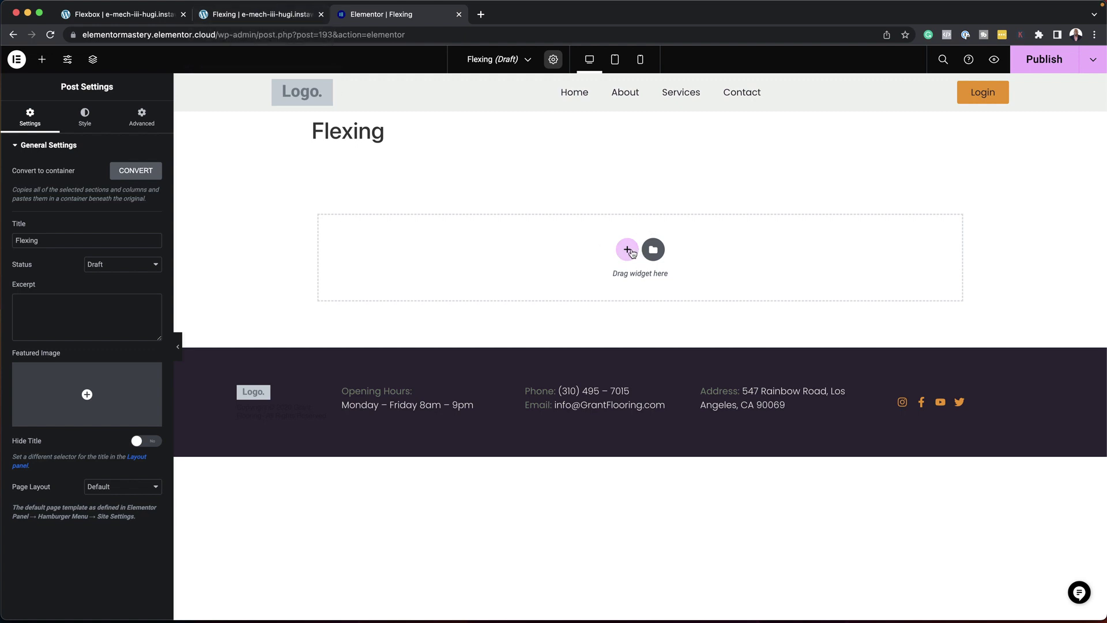
# - Start a new section on the Flexing page to bring up the structure picker
pyautogui.click(627, 250)
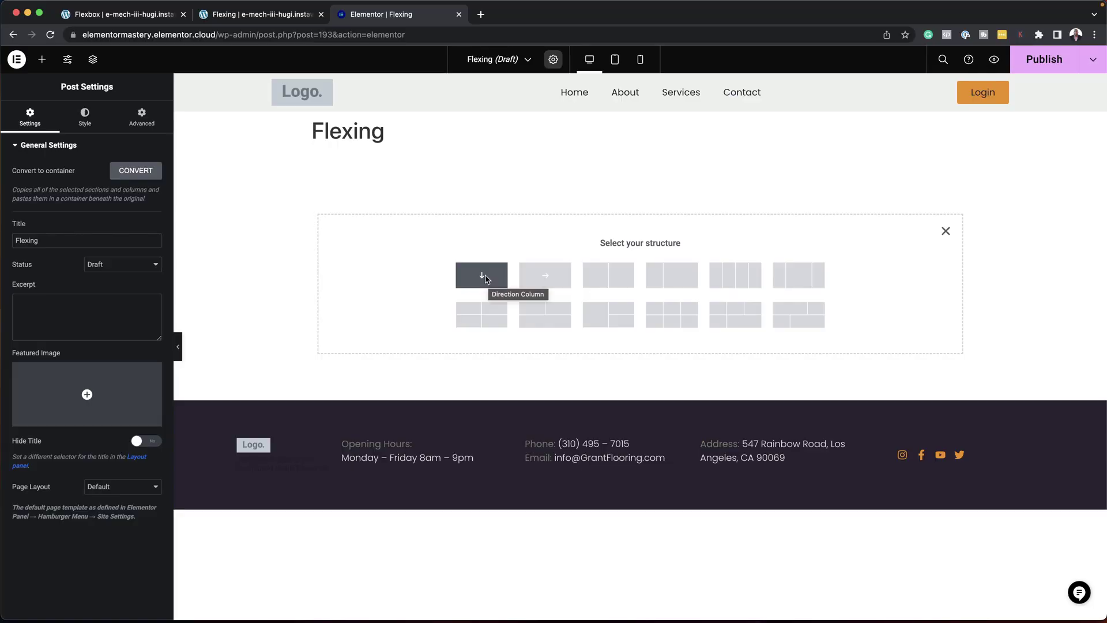
# - Add a single column-direction container below the Flexing title
pyautogui.click(482, 276)
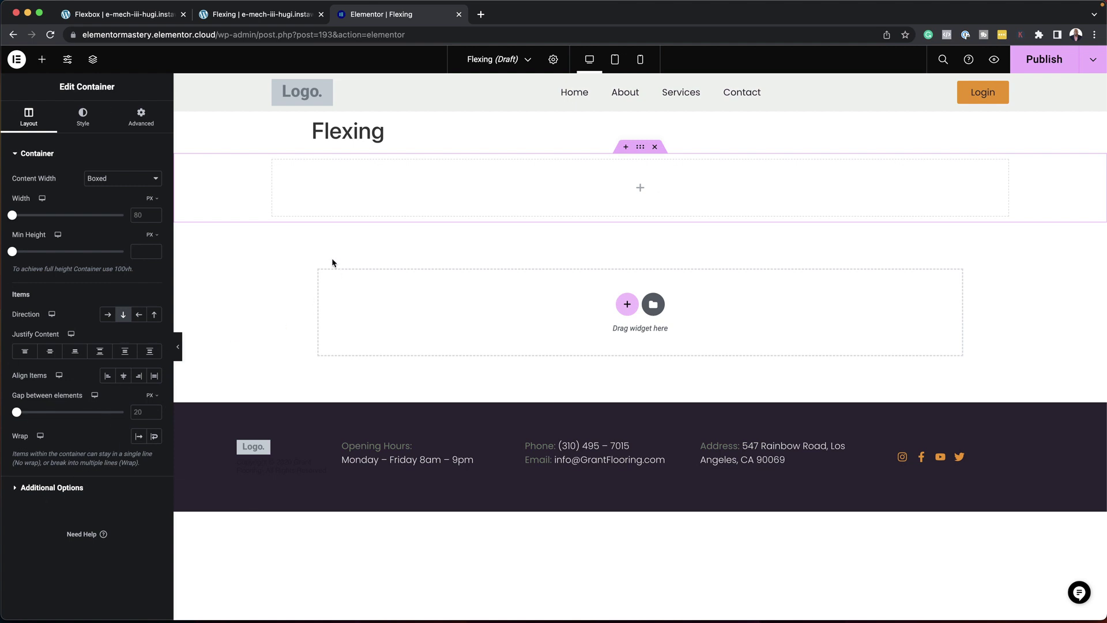
# - Browse the Elementor widget library, then return to the Divi Flexing page
pyautogui.click(641, 189)
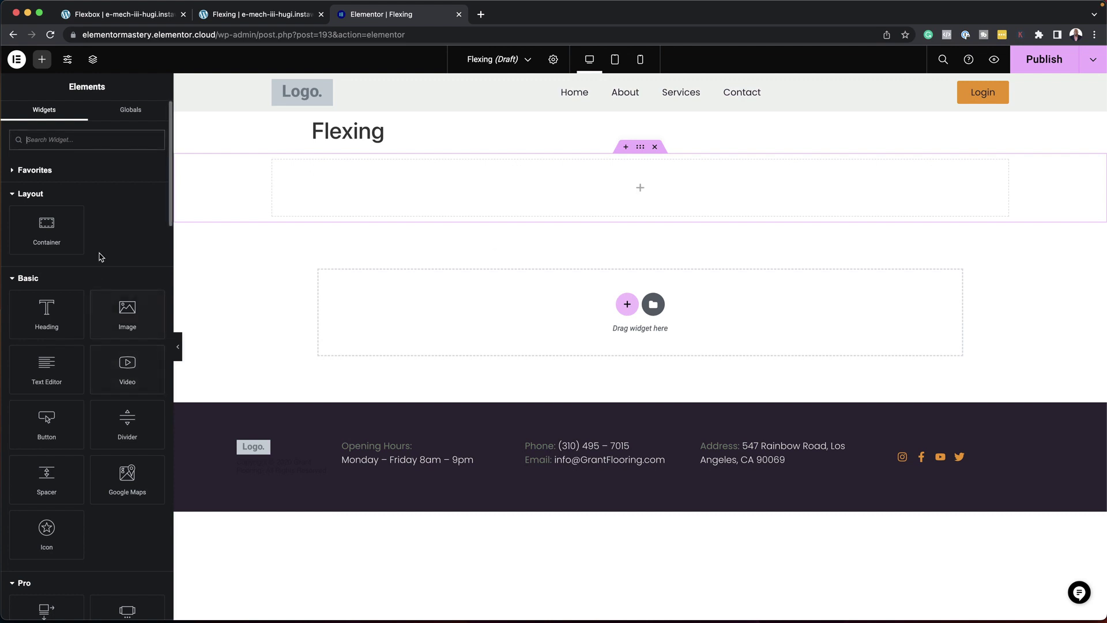
pyautogui.scroll(-1, 114, 241)
pyautogui.scroll(-5, 114, 241)
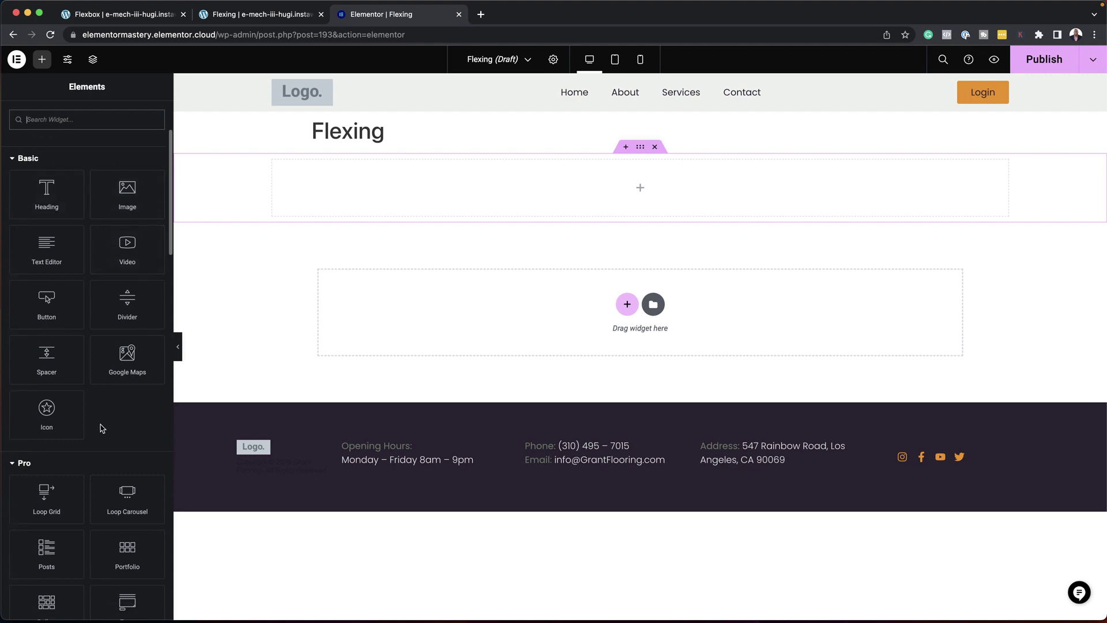
pyautogui.scroll(-3, 99, 429)
pyautogui.scroll(8, 100, 431)
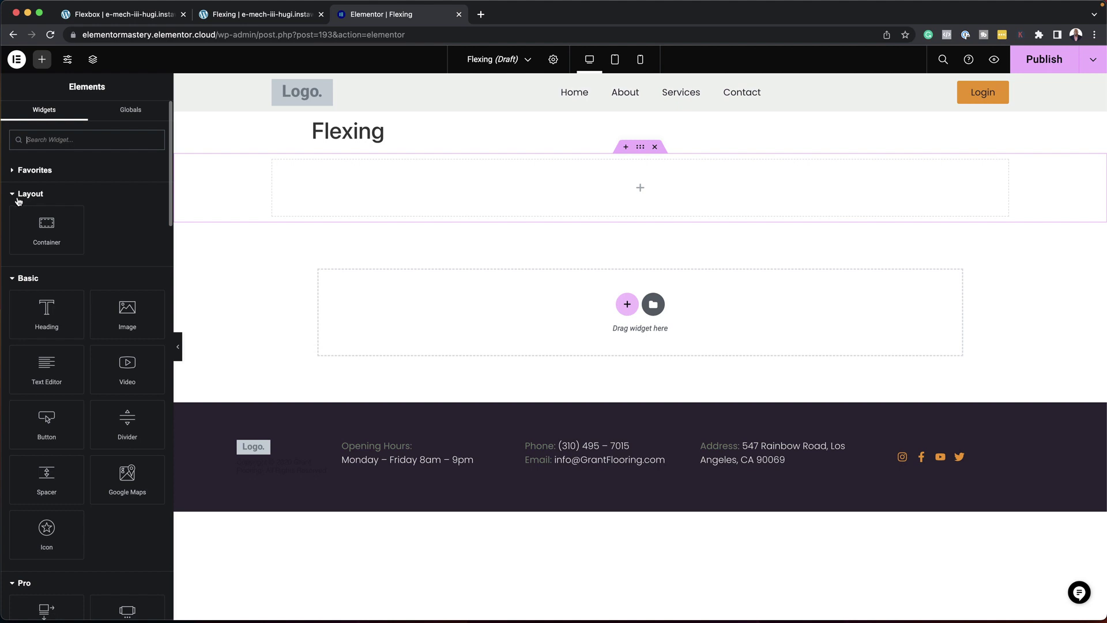
pyautogui.scroll(-12, 101, 395)
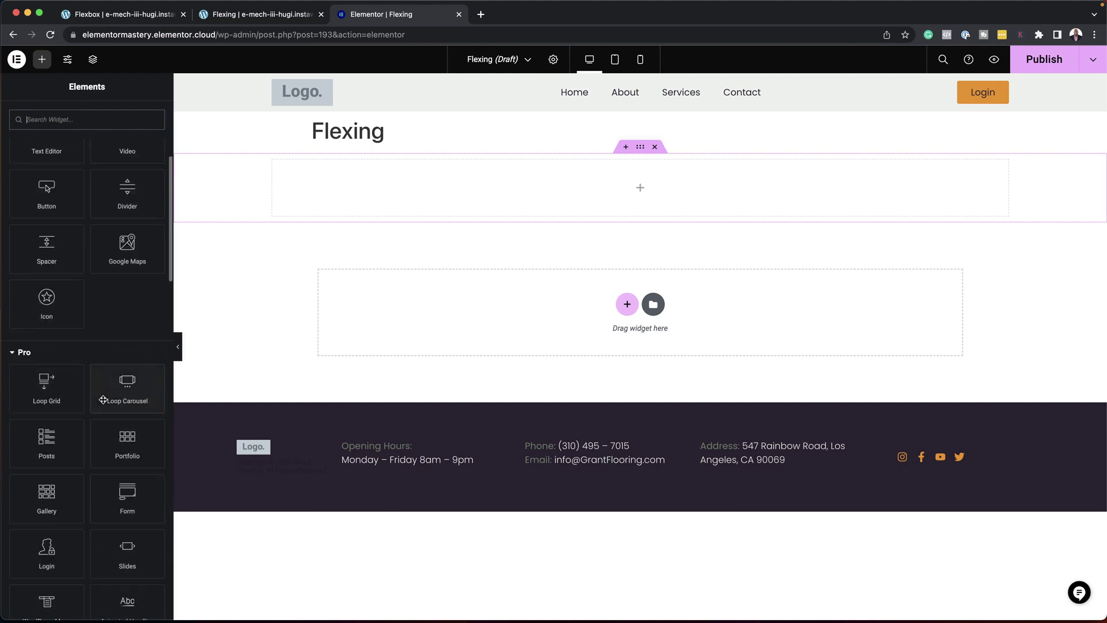
pyautogui.scroll(-15, 101, 546)
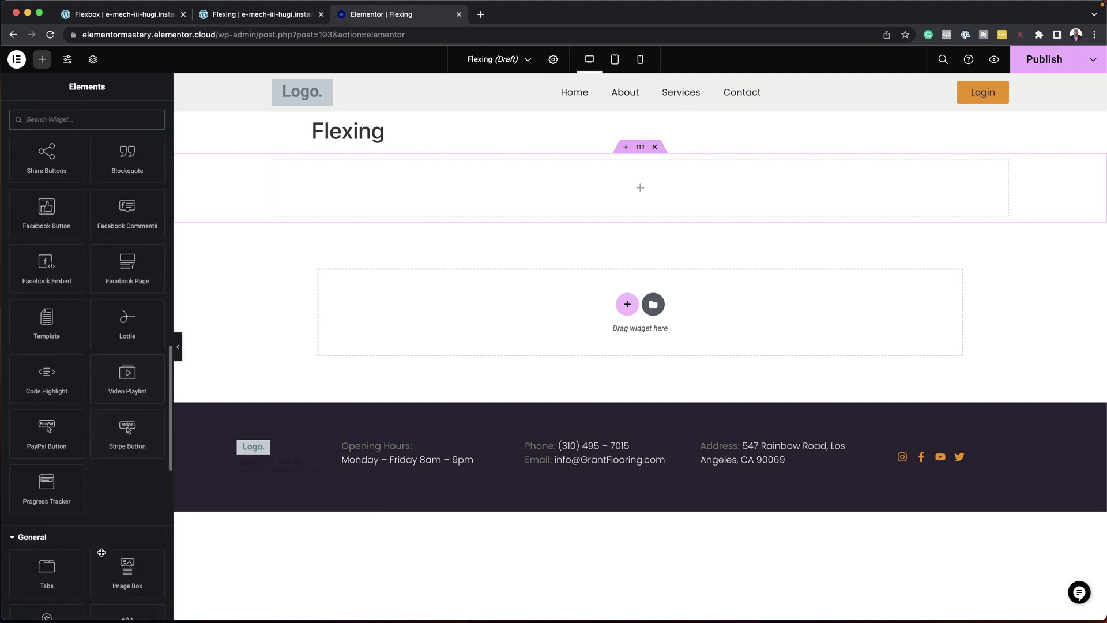
pyautogui.scroll(-4, 102, 550)
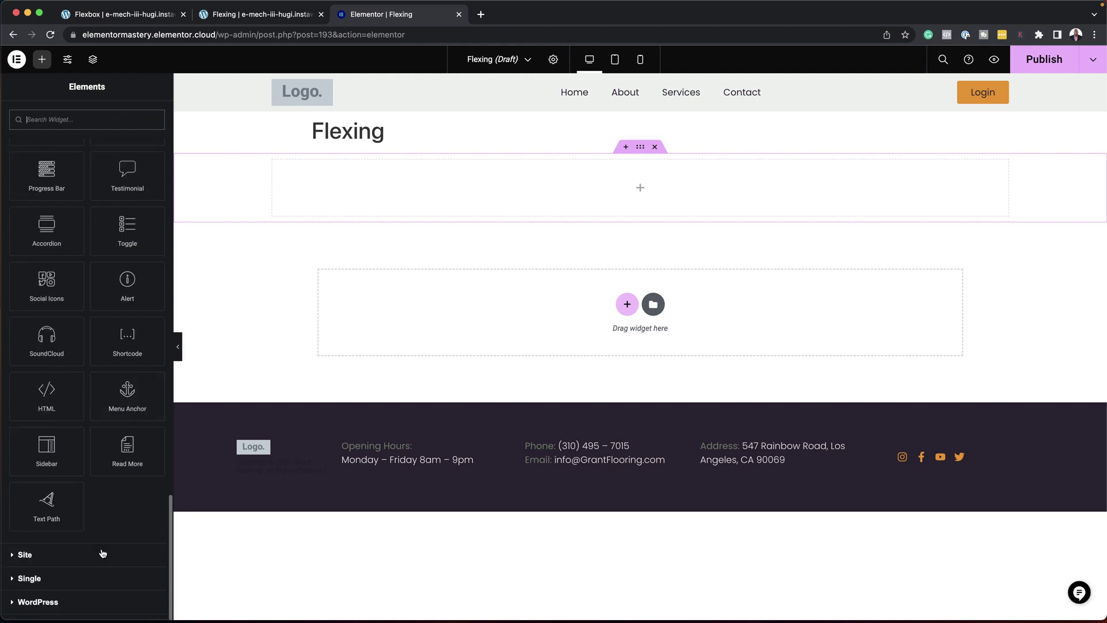
pyautogui.scroll(20, 102, 554)
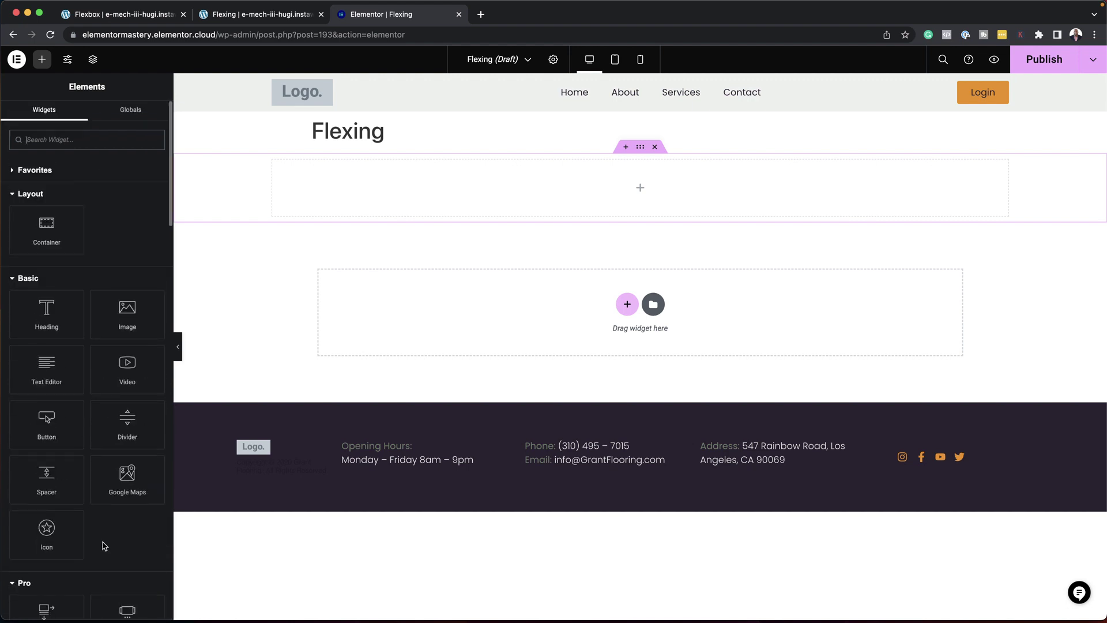
pyautogui.click(262, 14)
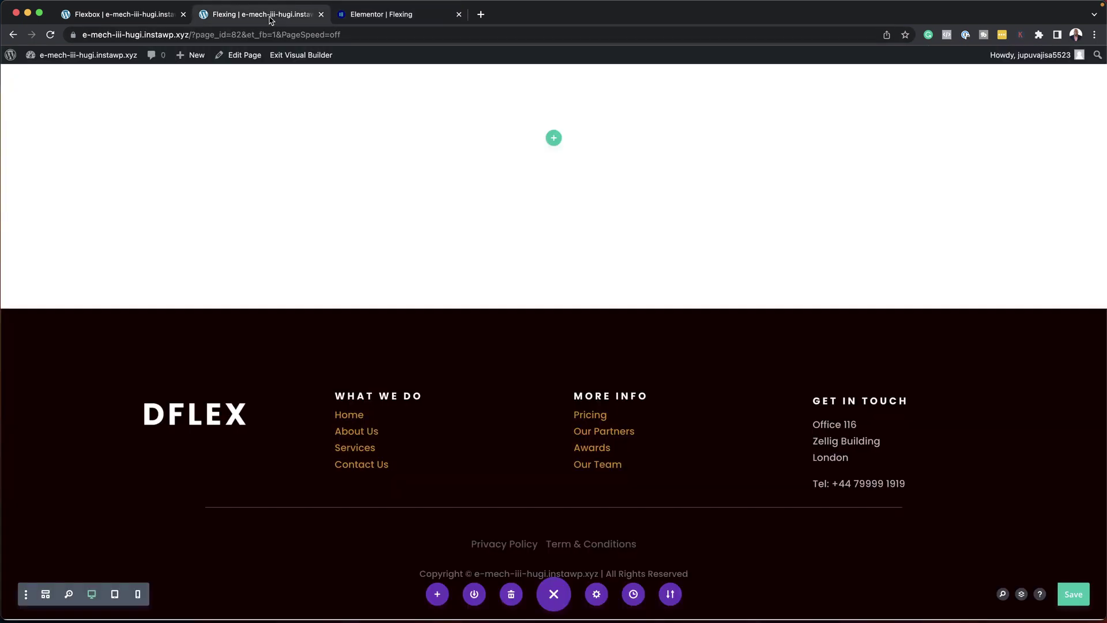
# - Add a two-column row and insert a Text module, found by searching 'text', in its left column
pyautogui.click(554, 141)
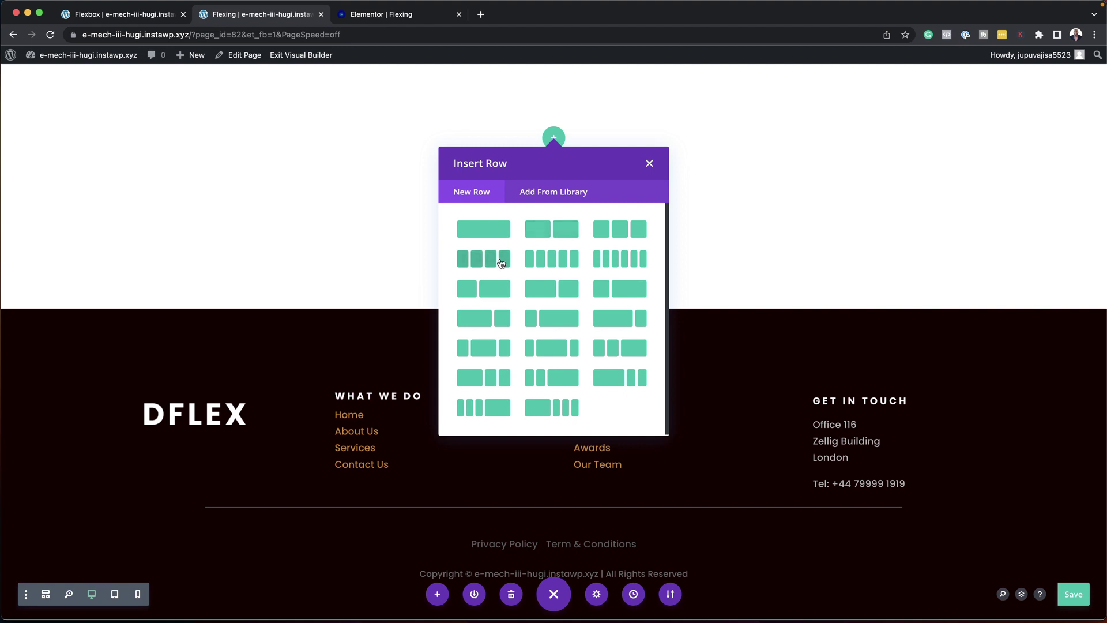
pyautogui.click(566, 232)
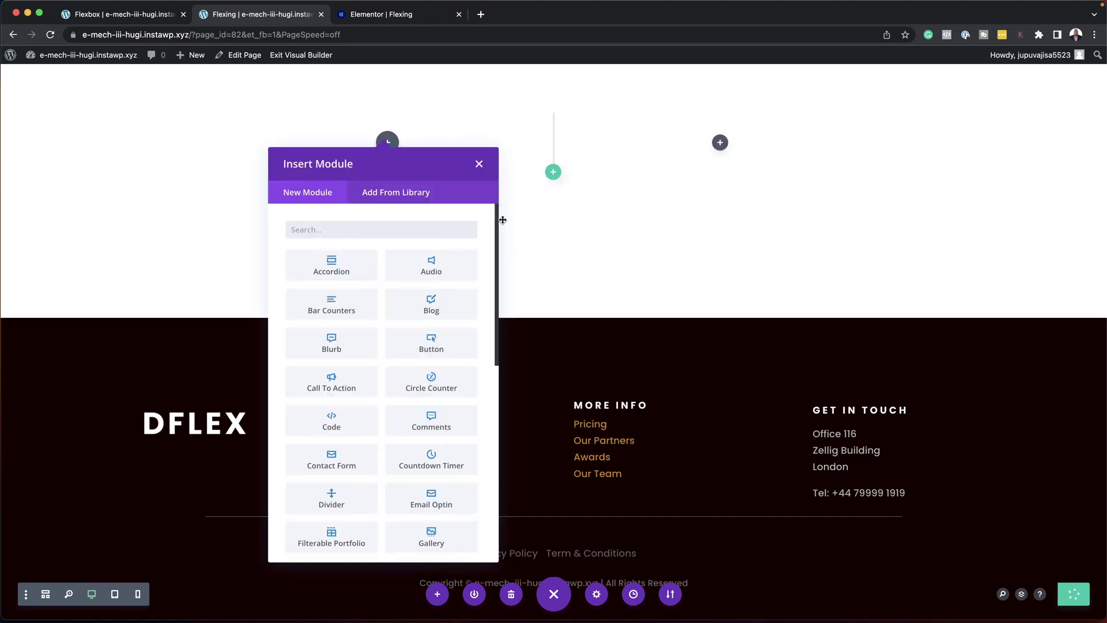
pyautogui.click(446, 228)
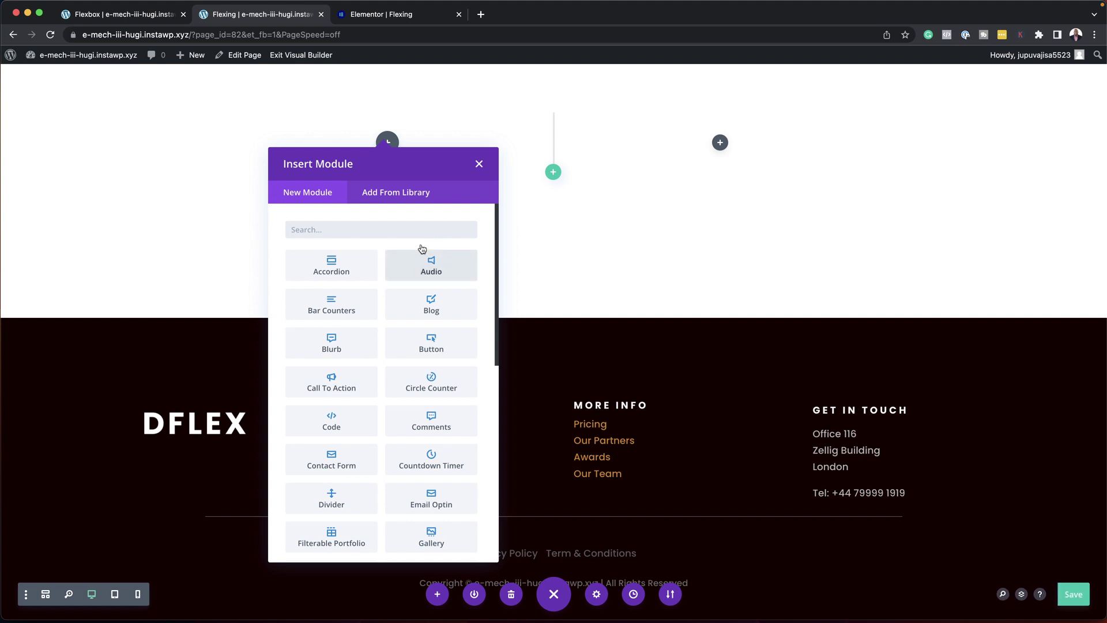
pyautogui.write('text')
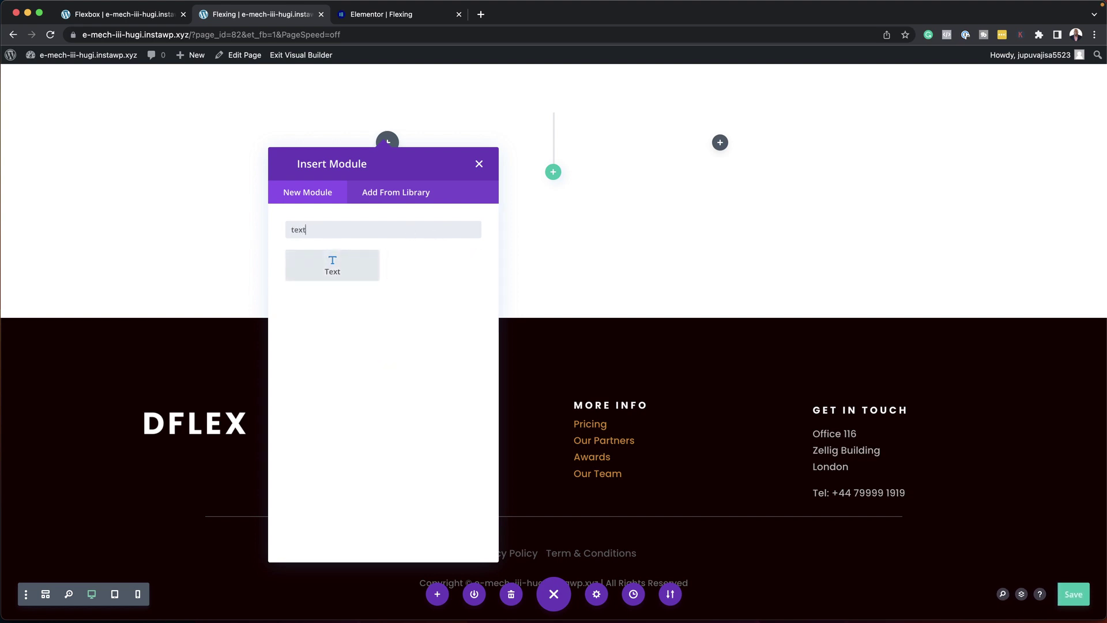
pyautogui.click(366, 268)
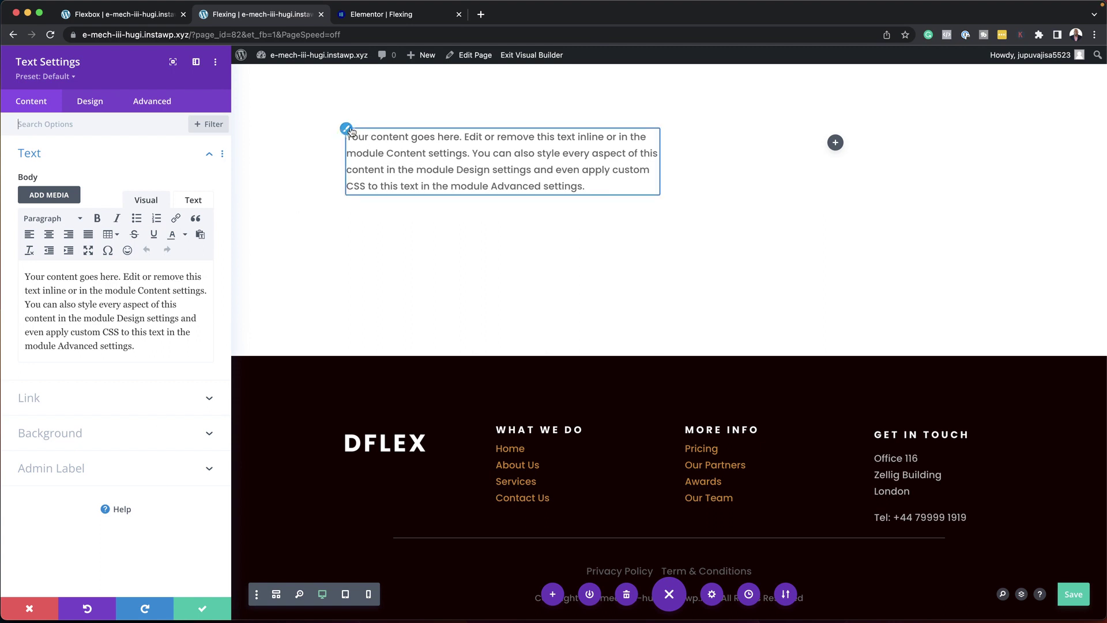
# - Color the Divi body text orange #c9821e and set its font to Abel
pyautogui.click(94, 110)
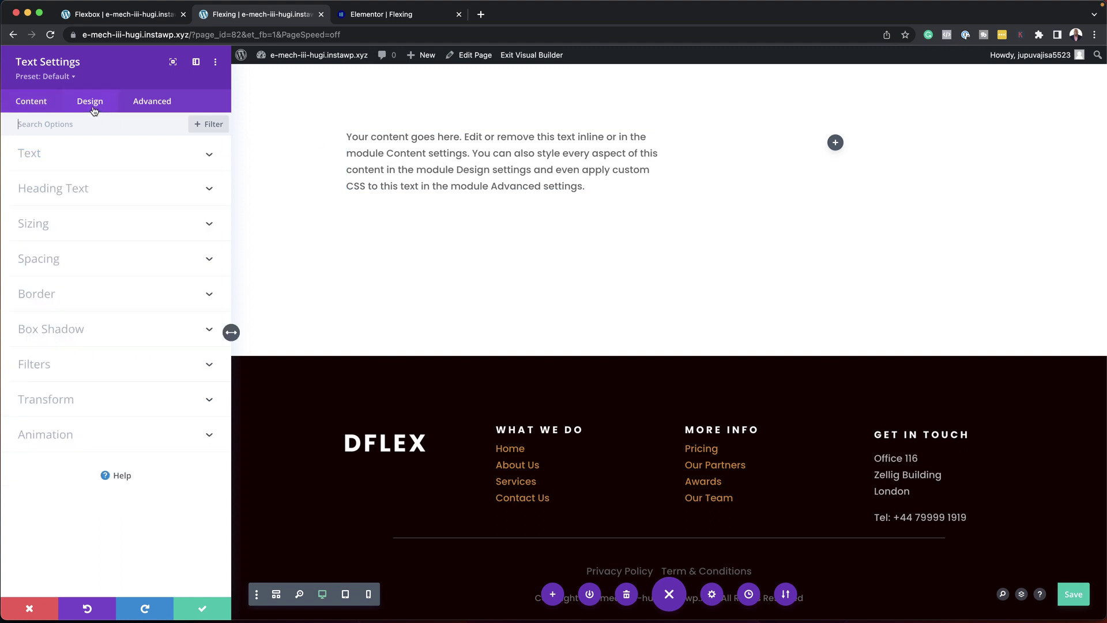
pyautogui.click(41, 158)
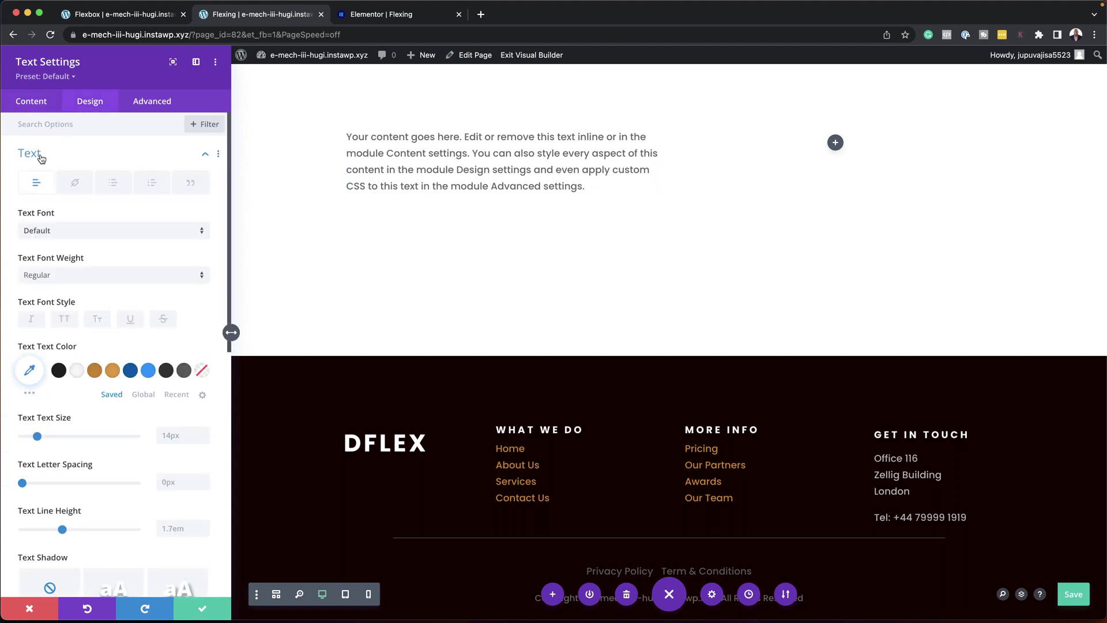
pyautogui.click(94, 370)
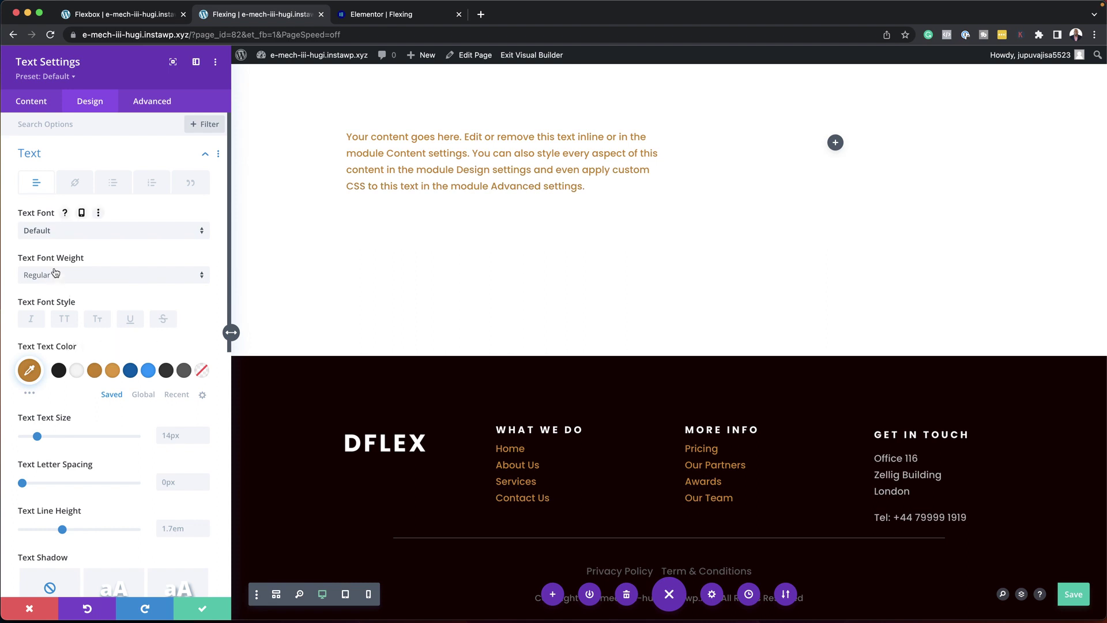
pyautogui.click(65, 233)
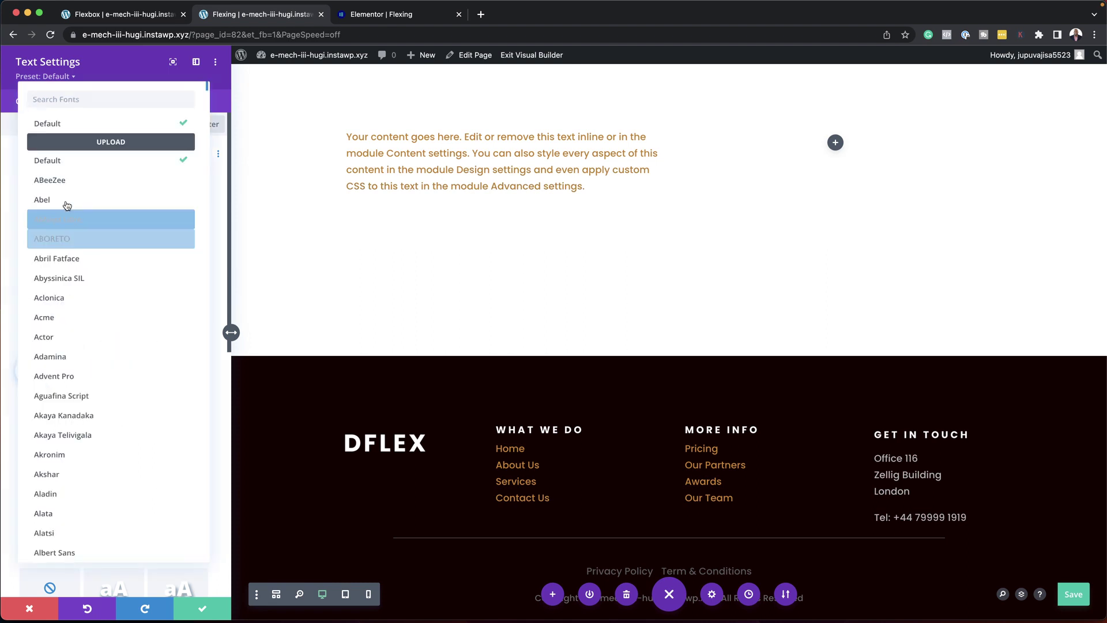
pyautogui.click(52, 200)
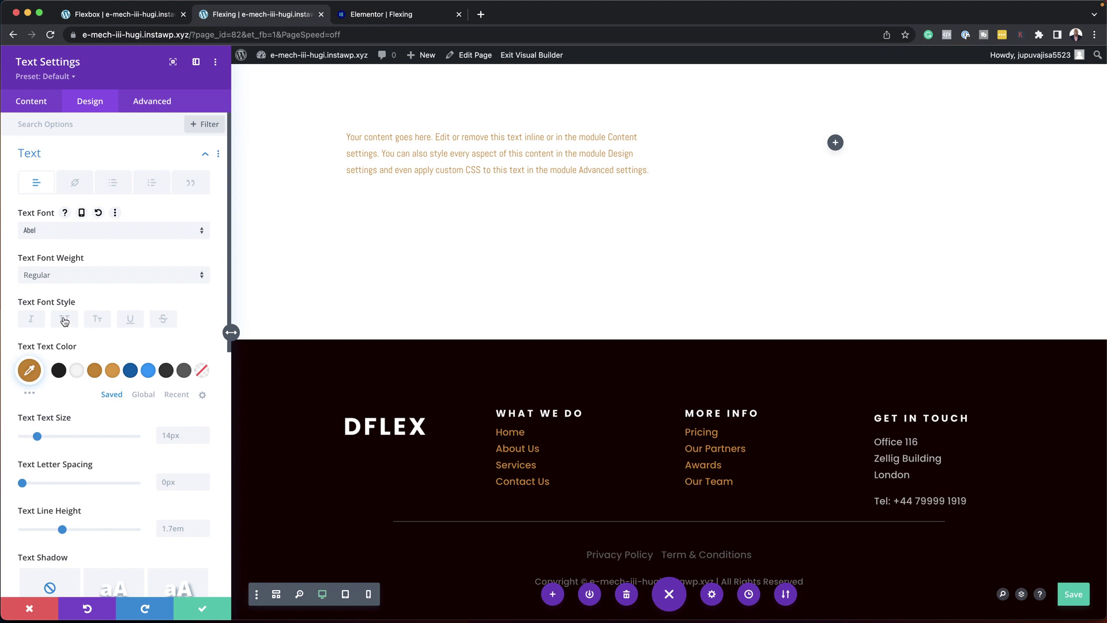
# - Make the body text uppercase at size 2, save the module, and go to the Elementor tab
pyautogui.click(64, 321)
pyautogui.click(180, 436)
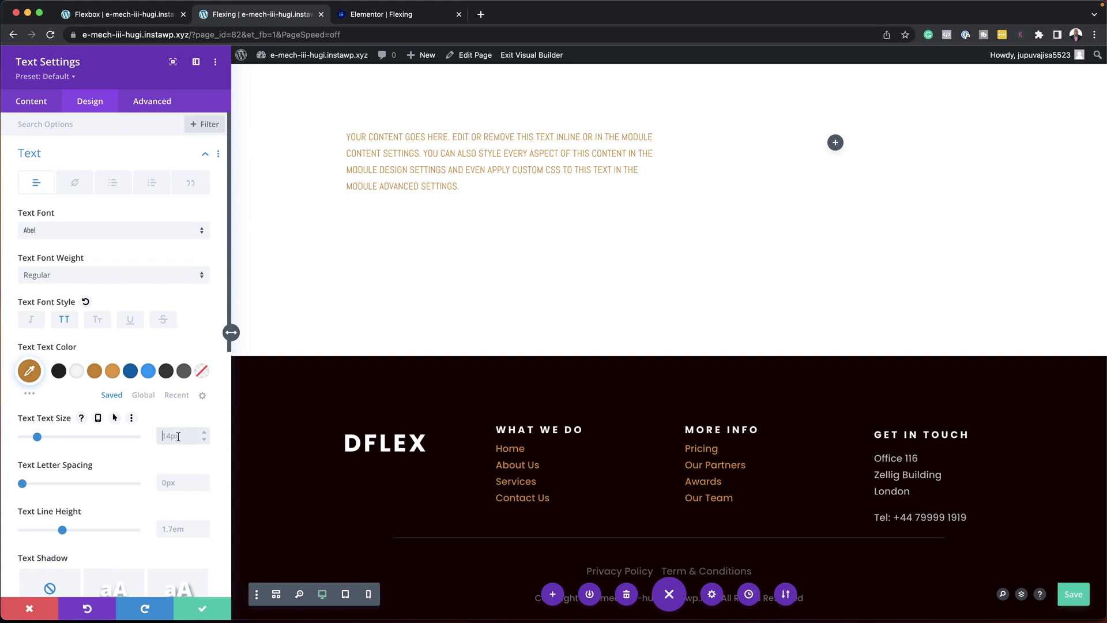
pyautogui.write('2em')
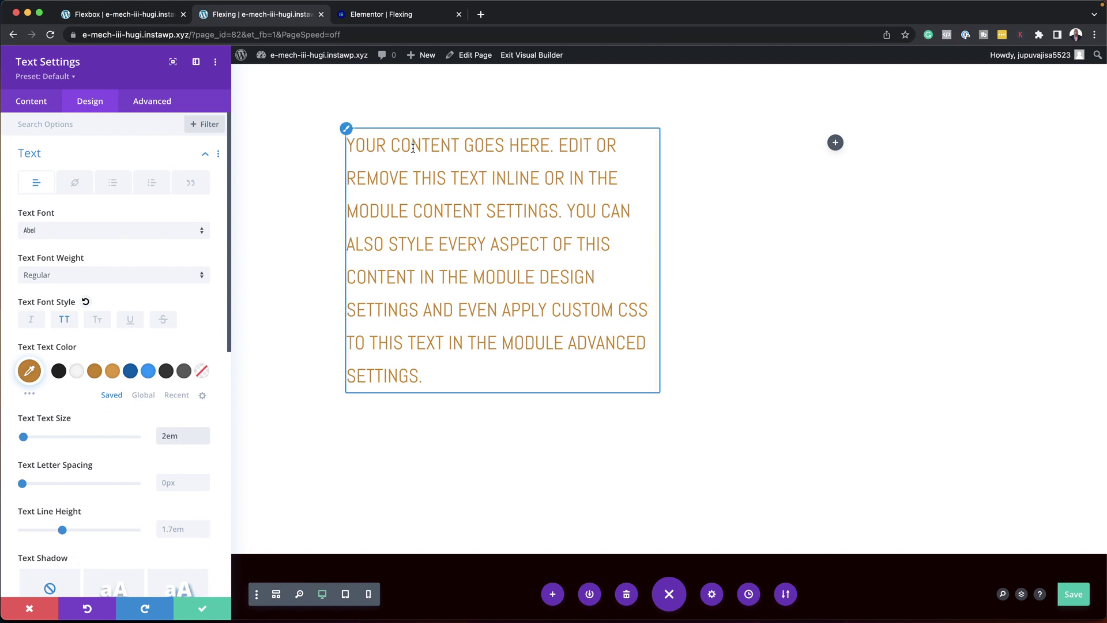
pyautogui.click(202, 608)
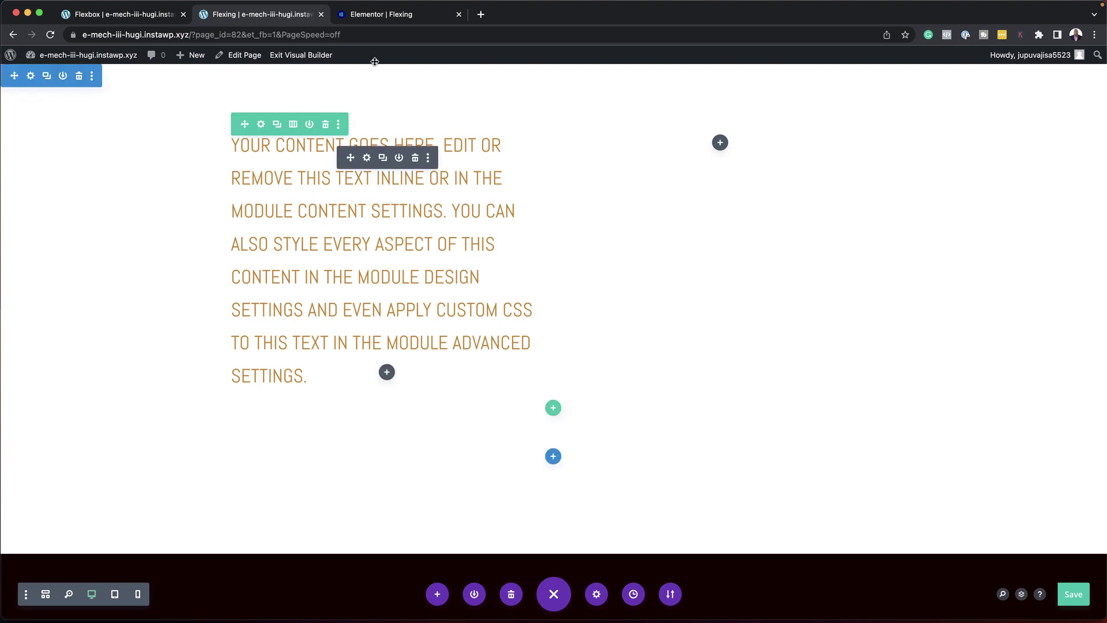
pyautogui.click(397, 21)
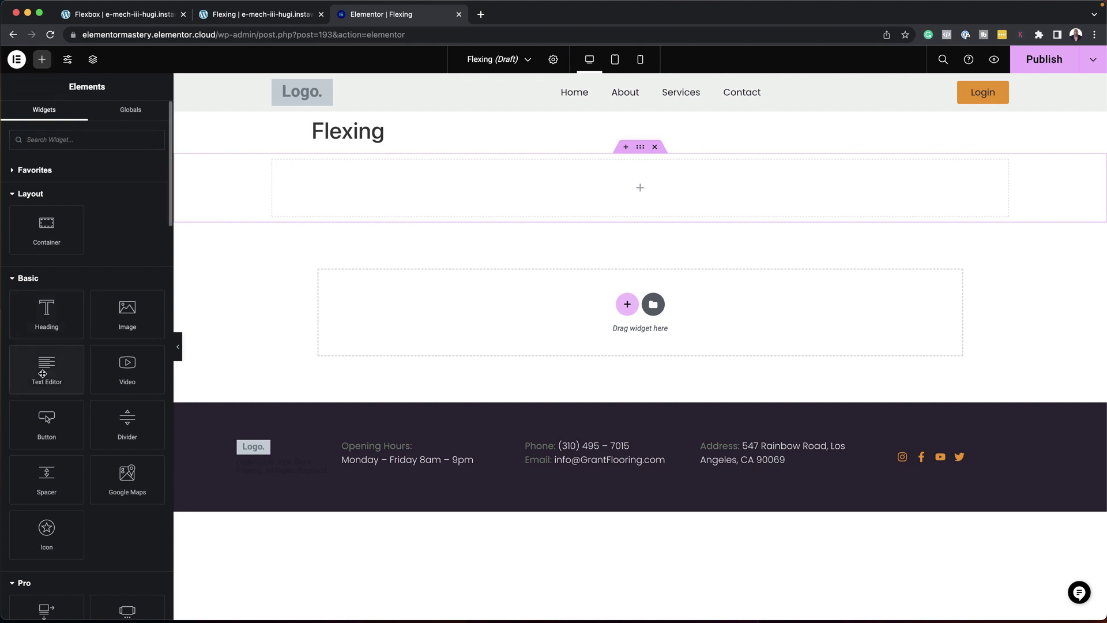
# - Drag a Text Editor widget into the top container and show its Style options
pyautogui.moveTo(46, 365); pyautogui.dragTo(490, 183)
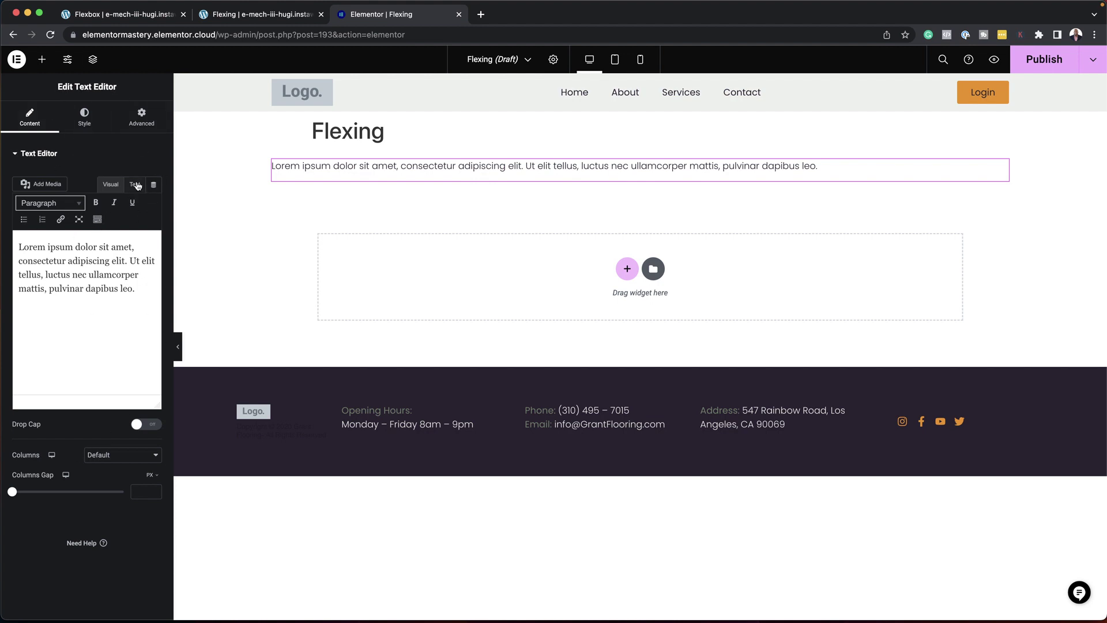
pyautogui.click(91, 119)
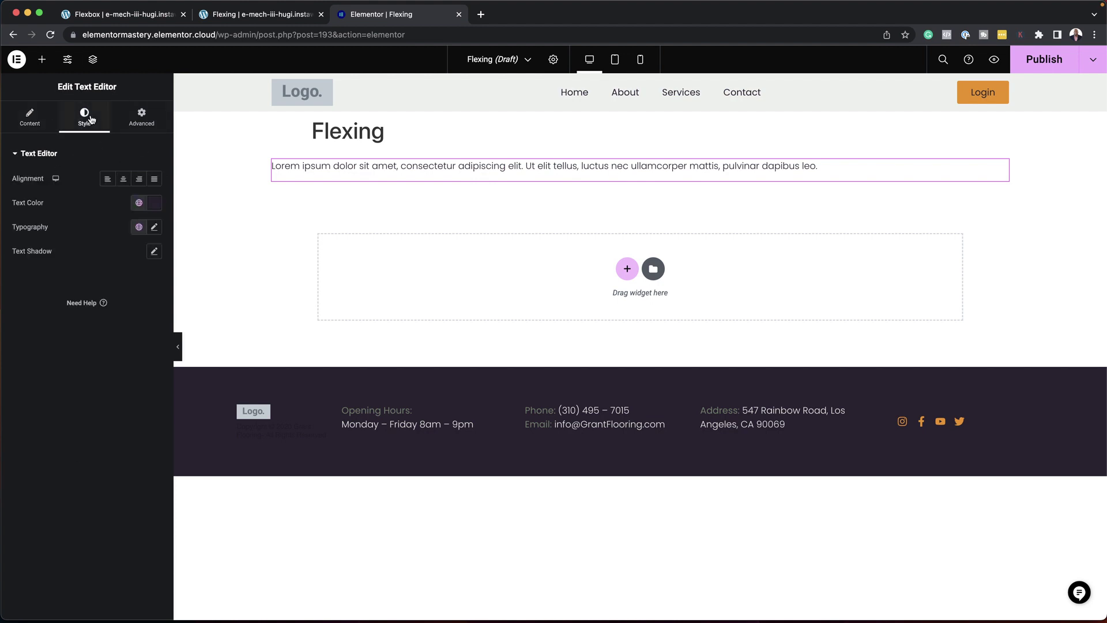
# - Set the paragraph typography to the Prata font at size 2 em
pyautogui.click(155, 228)
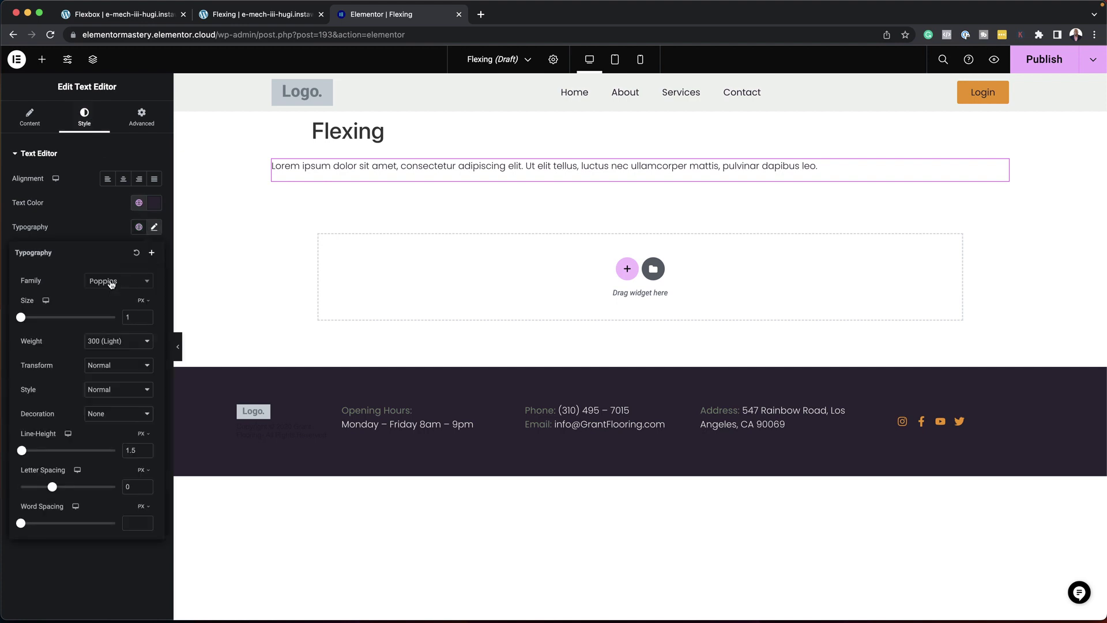
pyautogui.click(112, 283)
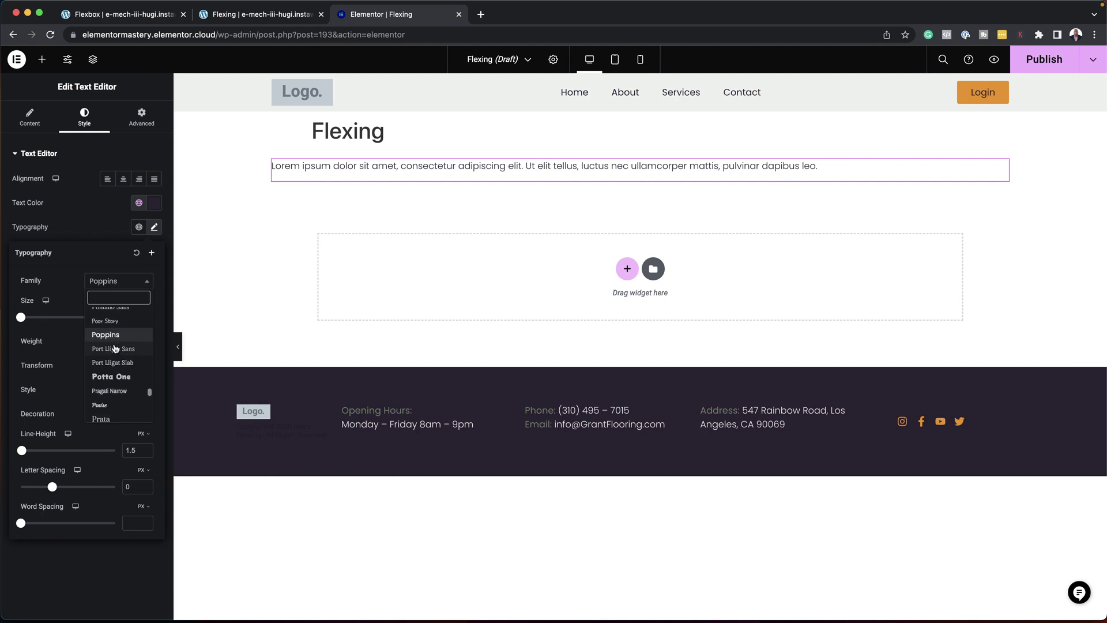
pyautogui.scroll(-2, 118, 403)
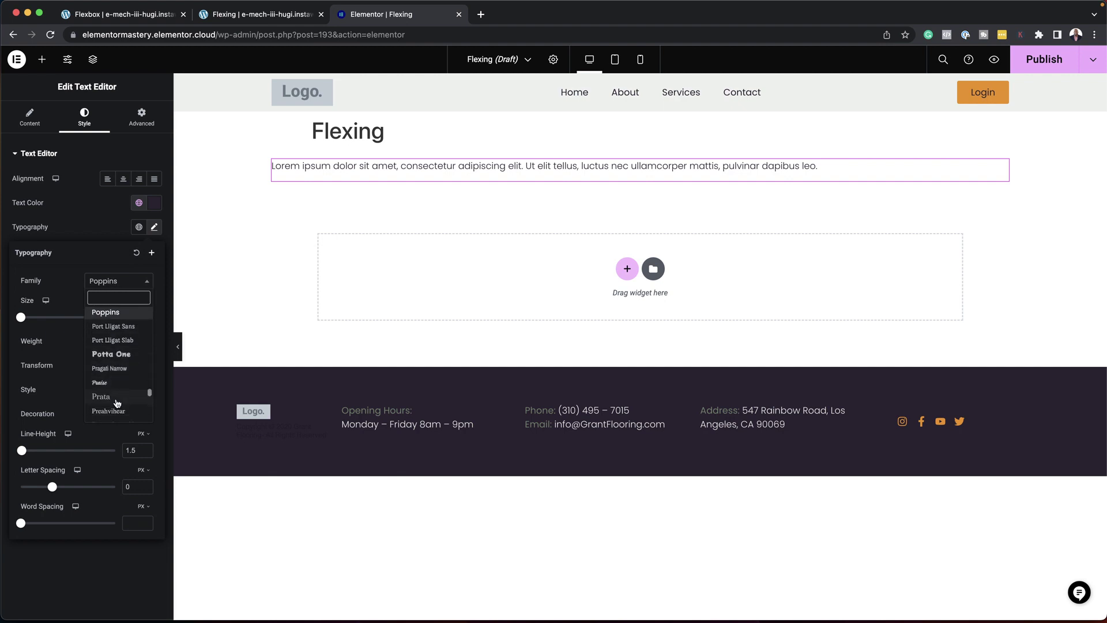
pyautogui.click(115, 404)
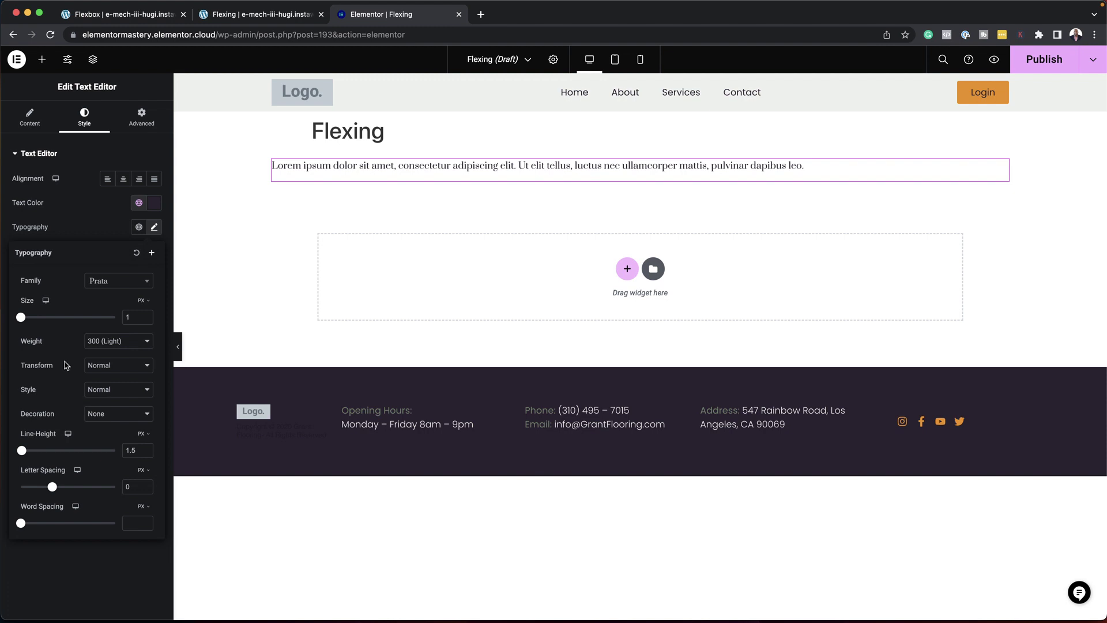
pyautogui.click(141, 300)
pyautogui.moveTo(147, 301)
pyautogui.click(145, 332)
pyautogui.click(142, 314)
pyautogui.press('BackSpace')
pyautogui.write('2')
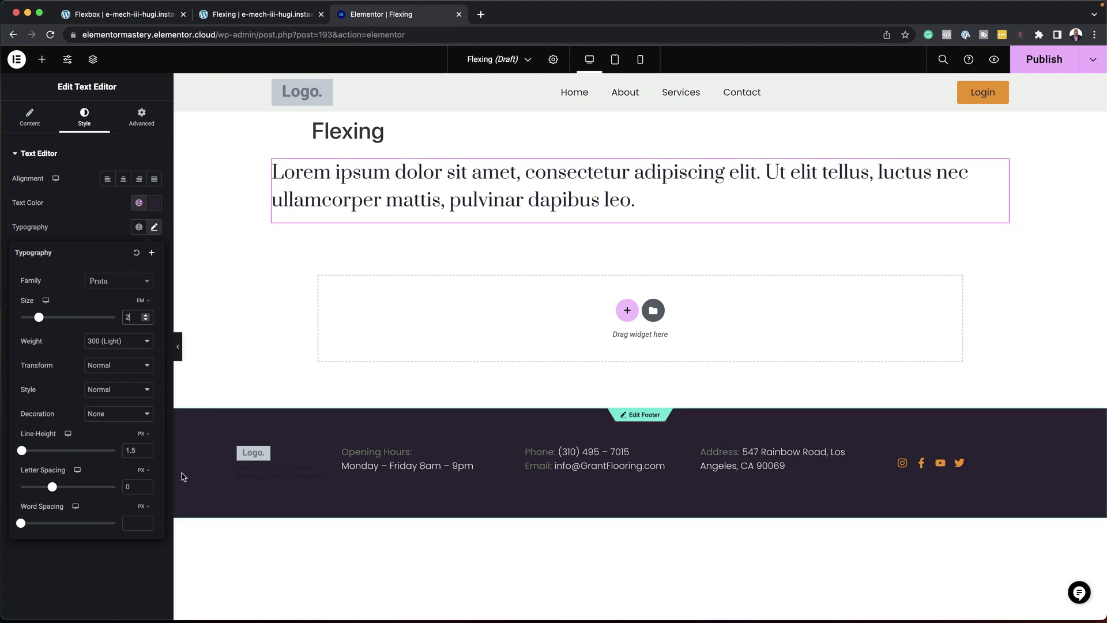
pyautogui.click(132, 564)
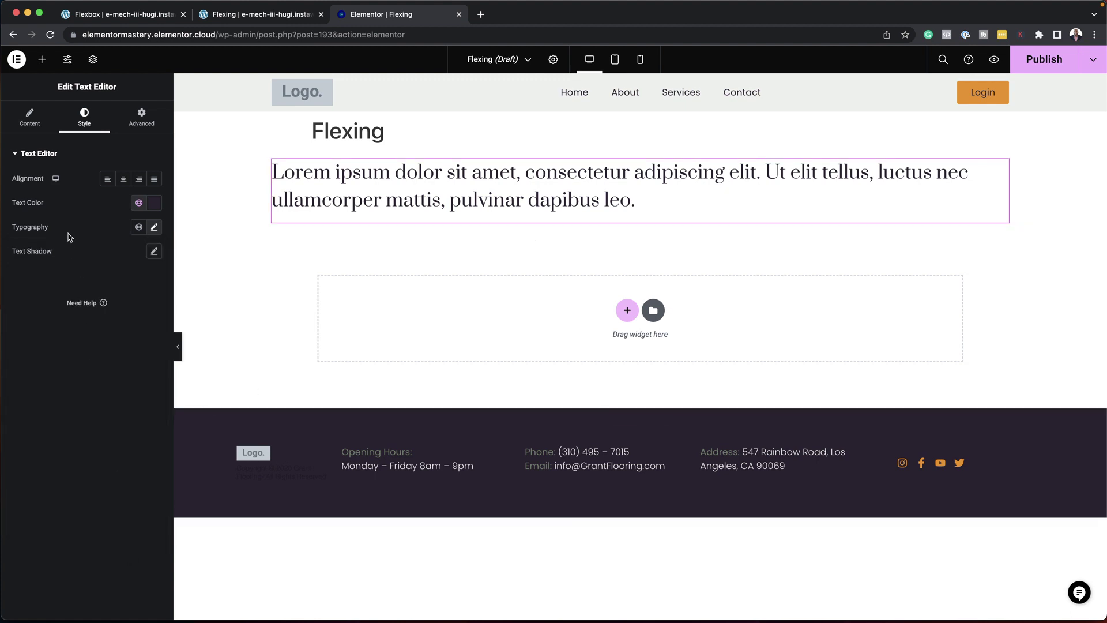
# - Look through the text block's Advanced settings, then return to the Divi Flexing tab
pyautogui.click(147, 115)
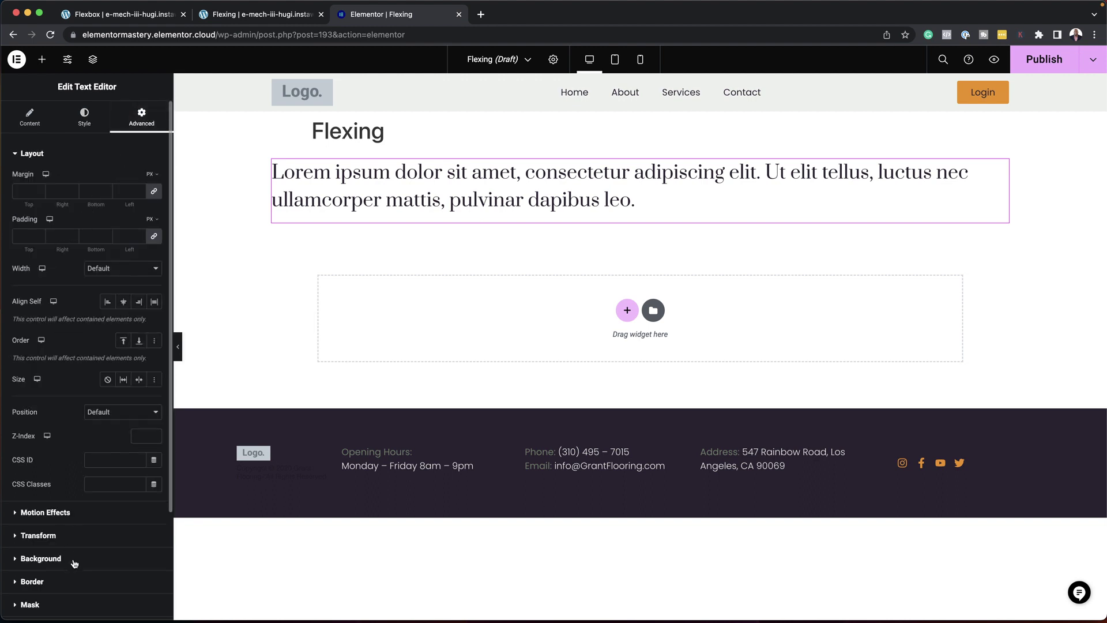
pyautogui.scroll(-1, 77, 562)
pyautogui.scroll(-4, 82, 562)
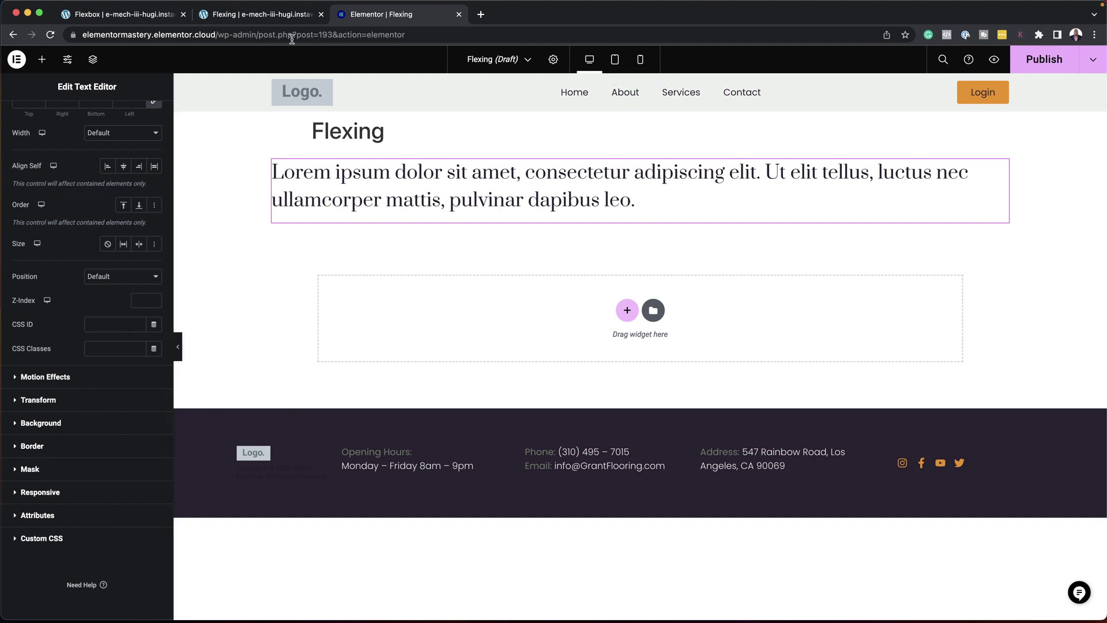
pyautogui.click(297, 14)
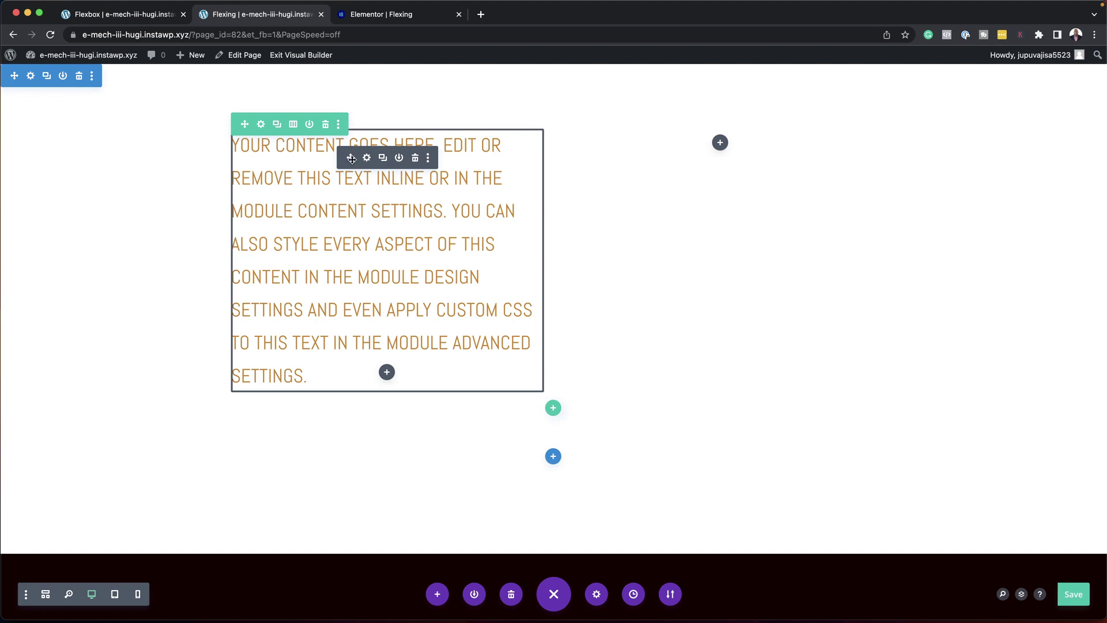
# - Review the Divi Text module's Advanced settings, save unchanged, and return to Elementor
pyautogui.click(366, 159)
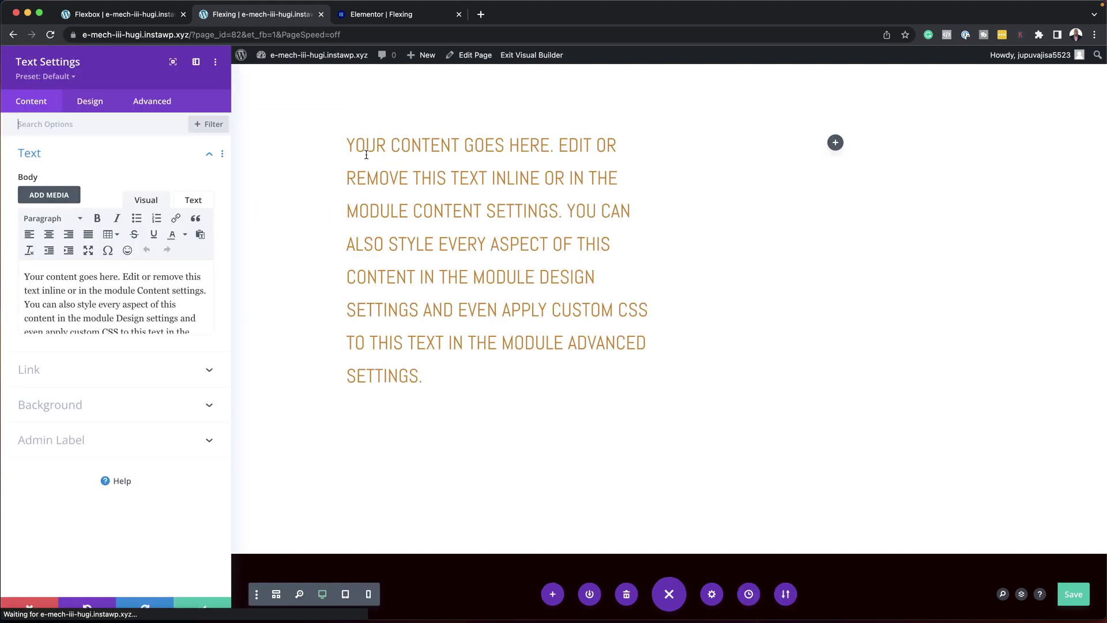
pyautogui.click(161, 109)
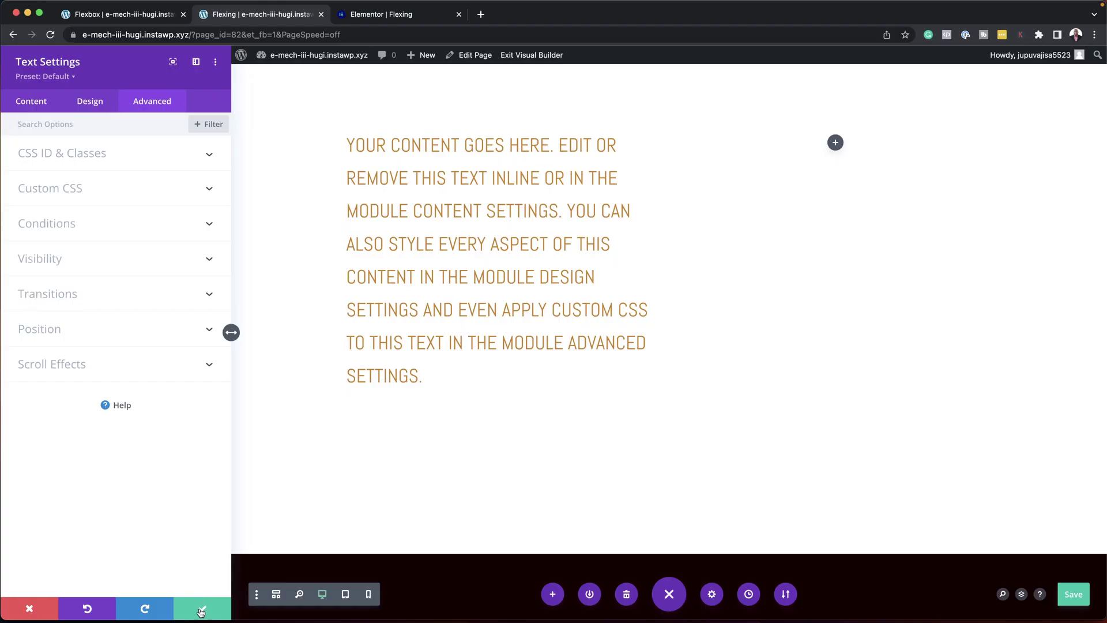
pyautogui.click(41, 609)
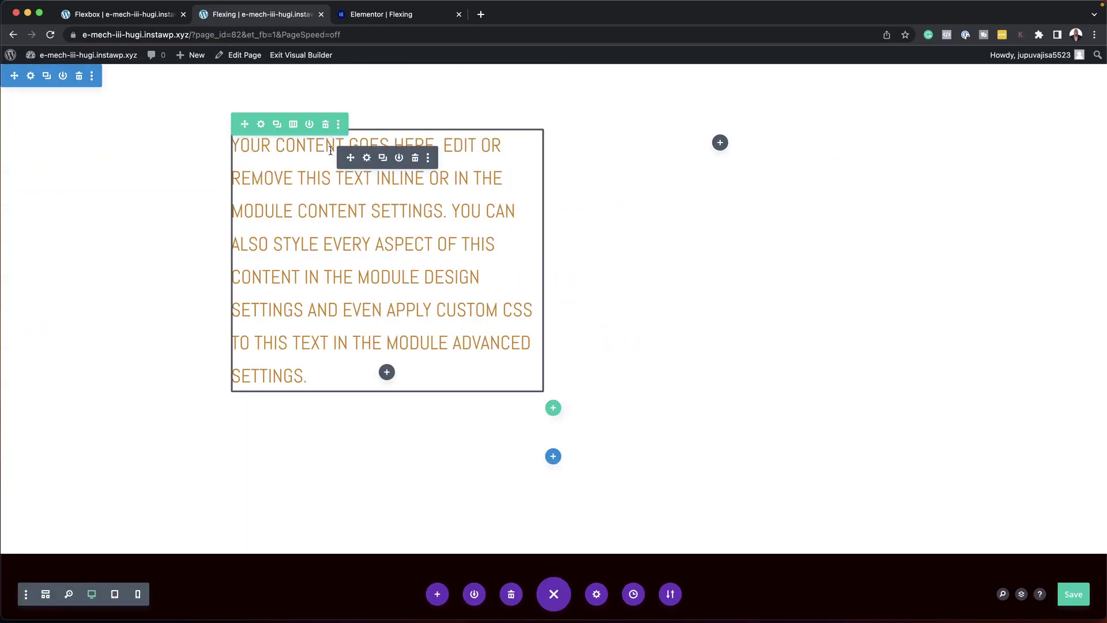
pyautogui.click(368, 158)
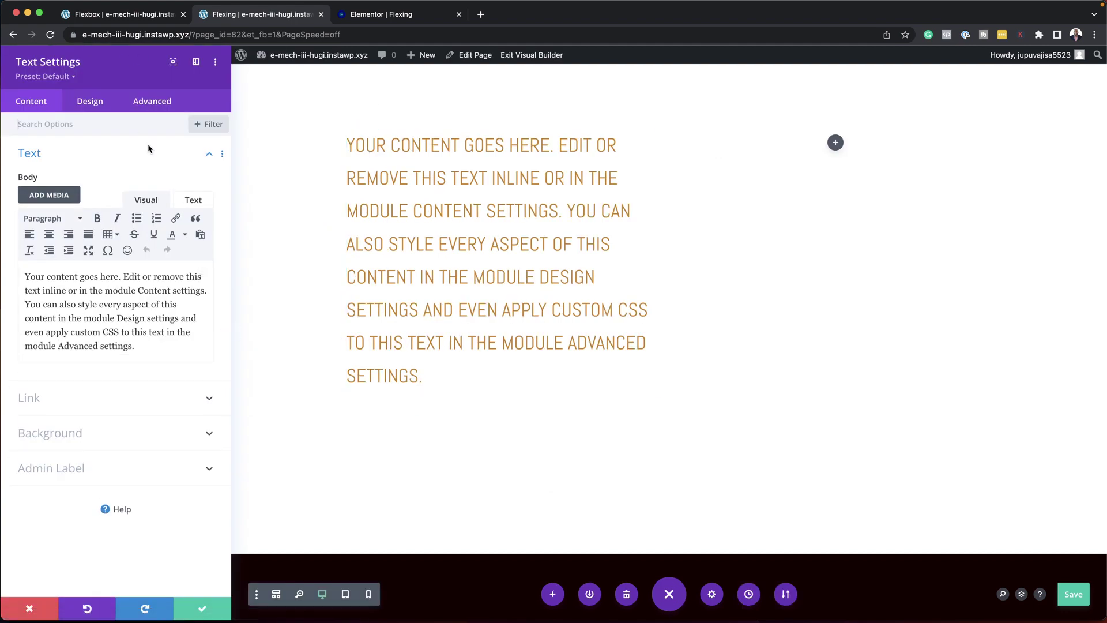
pyautogui.click(208, 607)
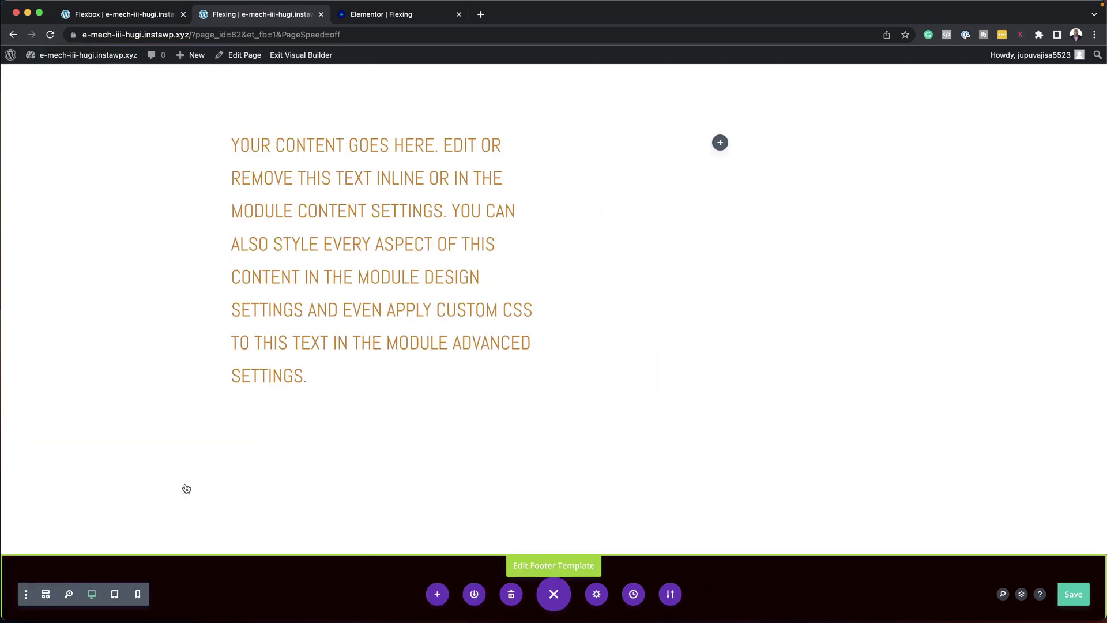
pyautogui.click(721, 145)
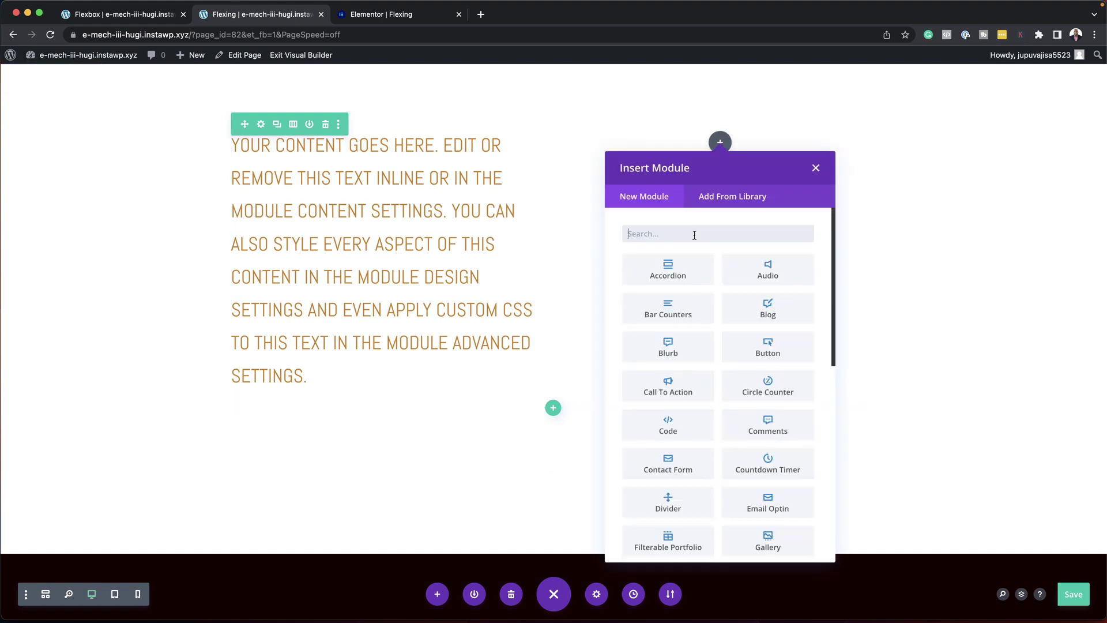
pyautogui.click(366, 17)
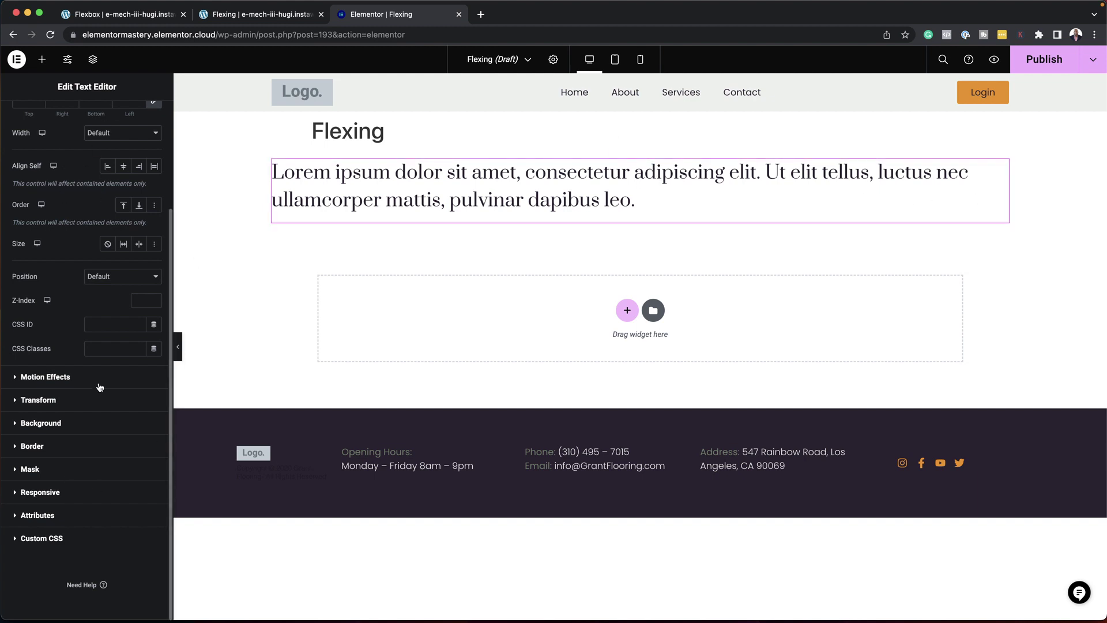
# - From the Prata paragraph's container, bring up Elementor's widget library on the Flexing page
pyautogui.scroll(5, 75, 383)
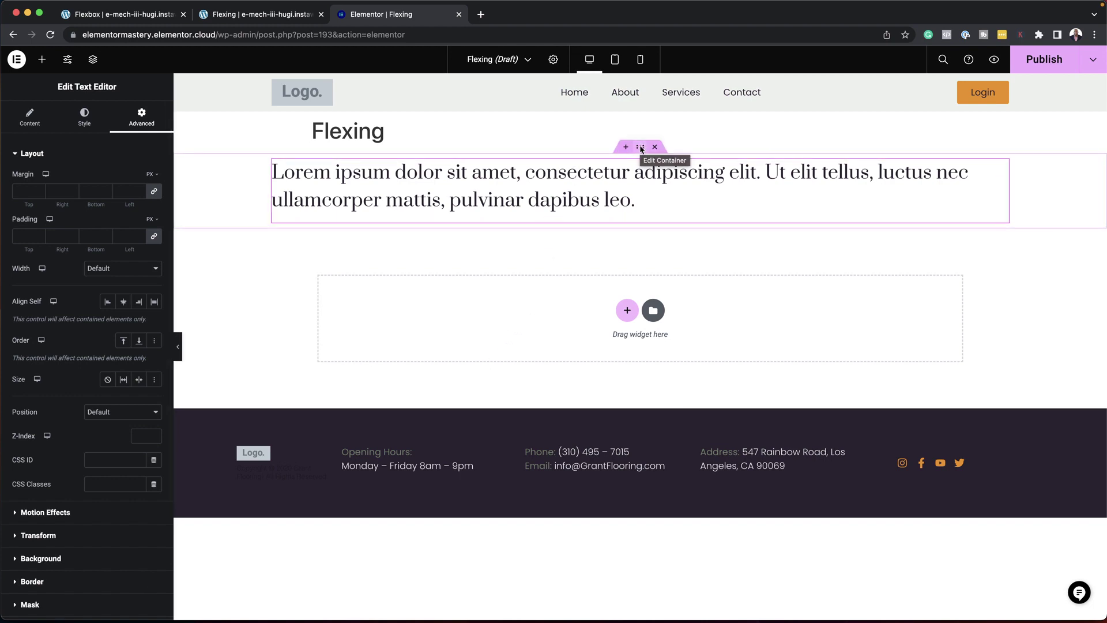
pyautogui.click(641, 147)
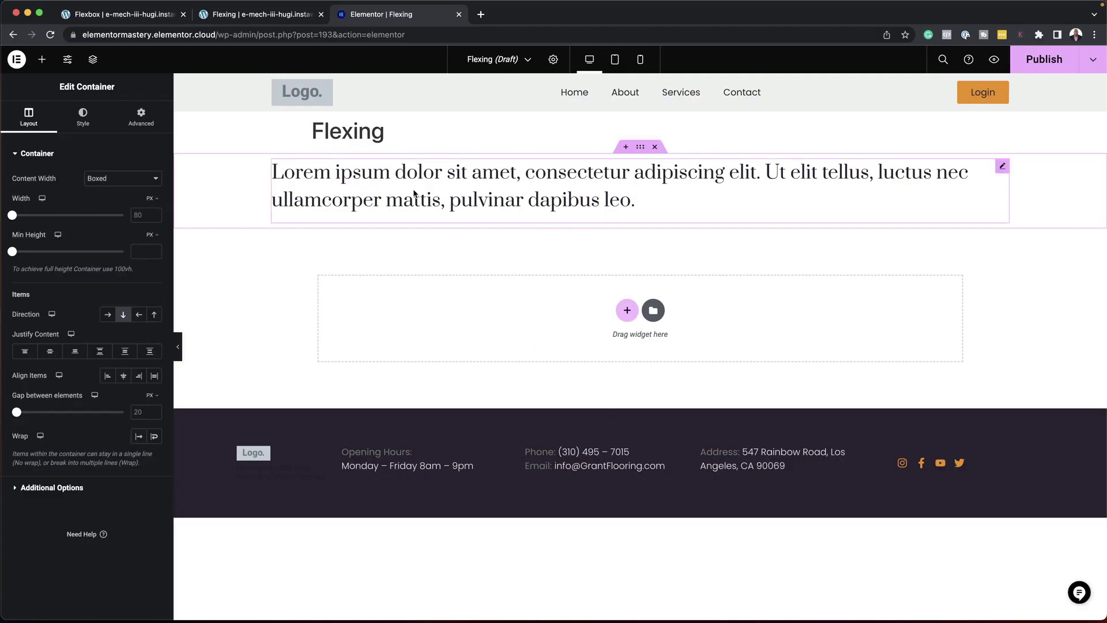
pyautogui.click(42, 59)
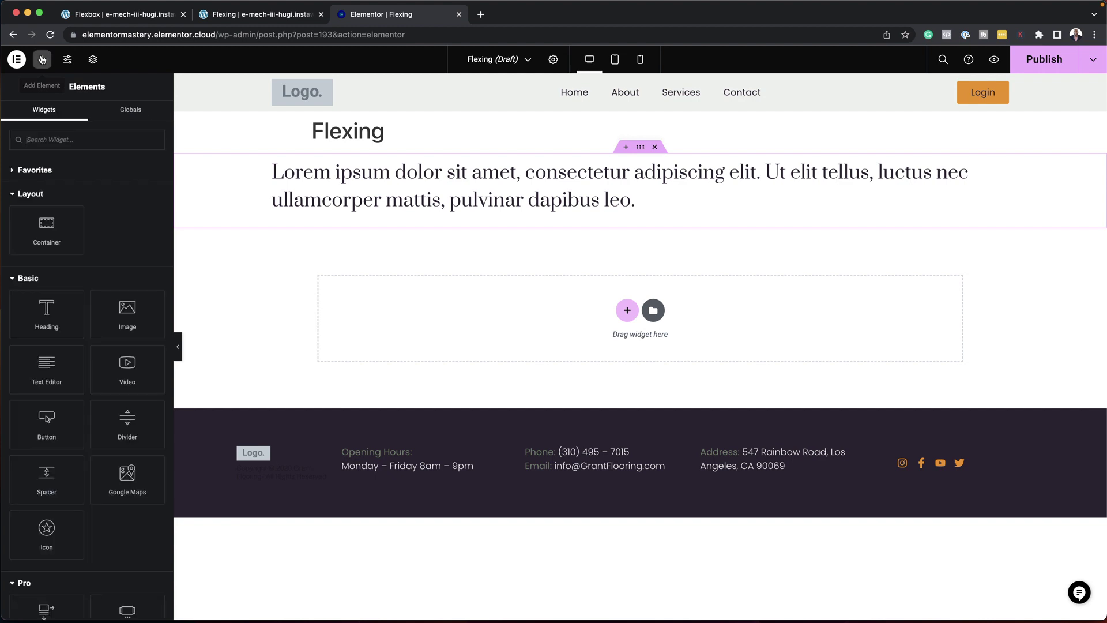
# - Place an Image widget below the Prata paragraph showing the vegetables photo from the media library
pyautogui.moveTo(134, 328); pyautogui.dragTo(488, 213)
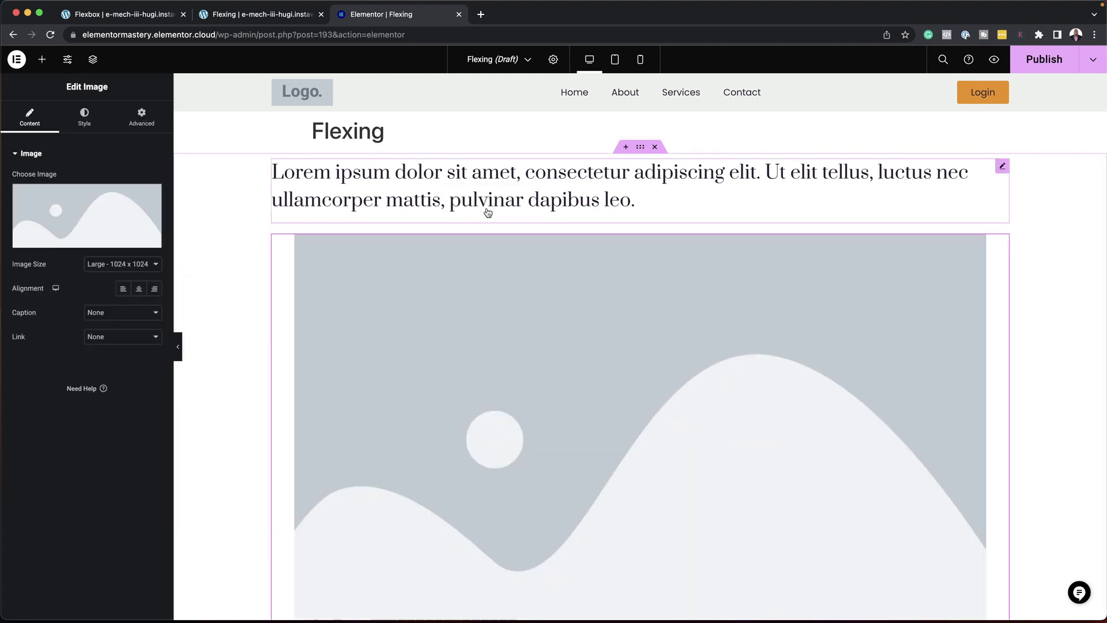
pyautogui.click(82, 207)
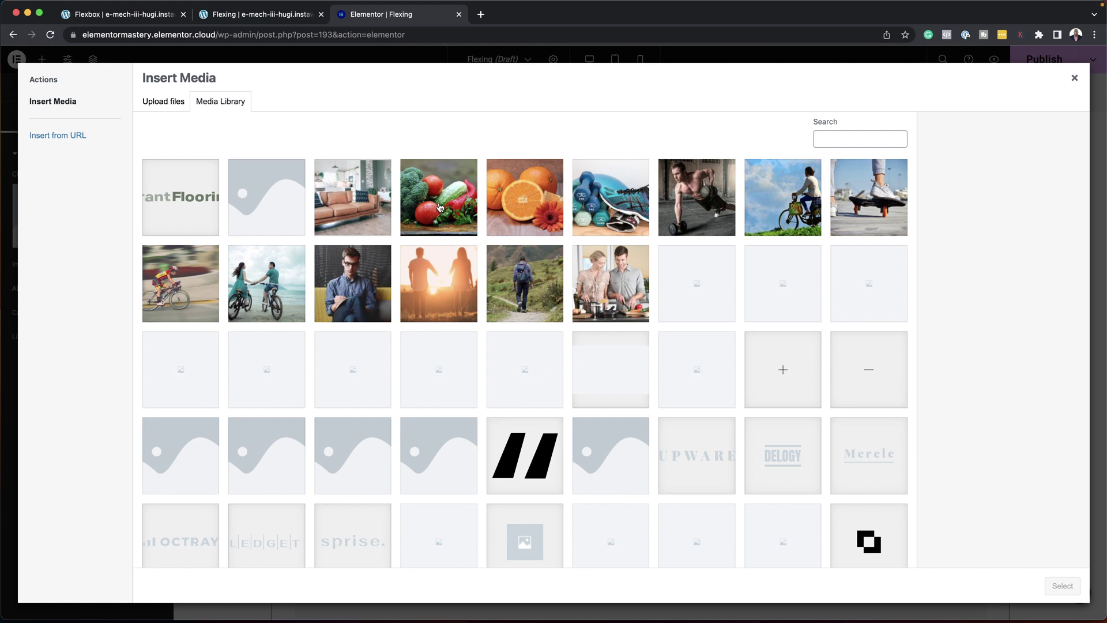
pyautogui.click(440, 207)
pyautogui.click(1062, 586)
pyautogui.scroll(-2, 580, 454)
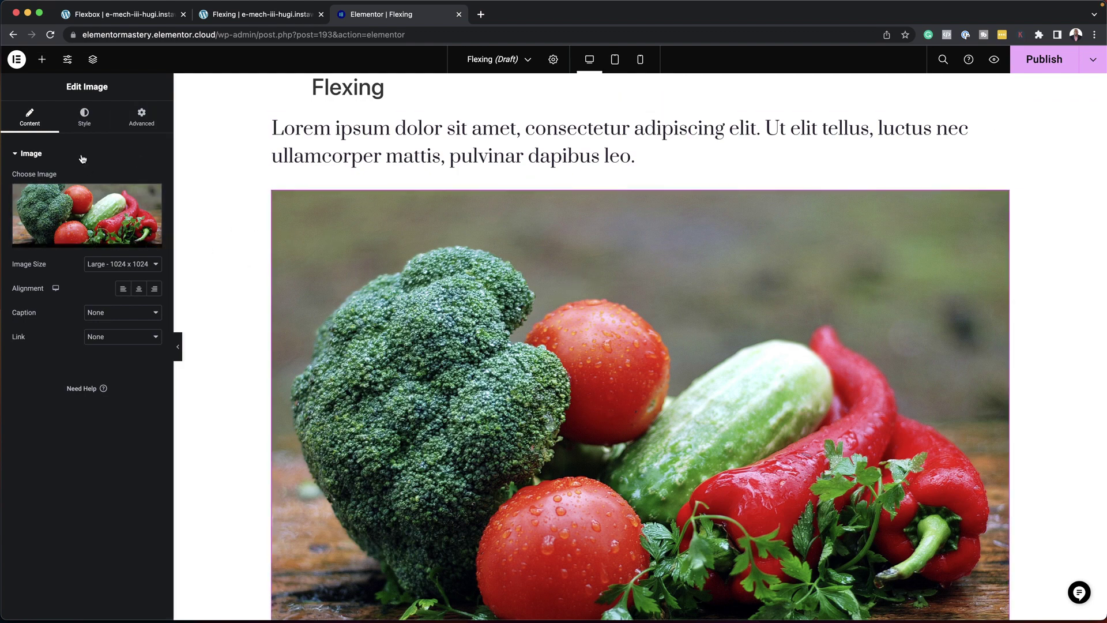
# - Set the vegetables image width to 47%, then bring up the surrounding container's layout settings
pyautogui.click(90, 124)
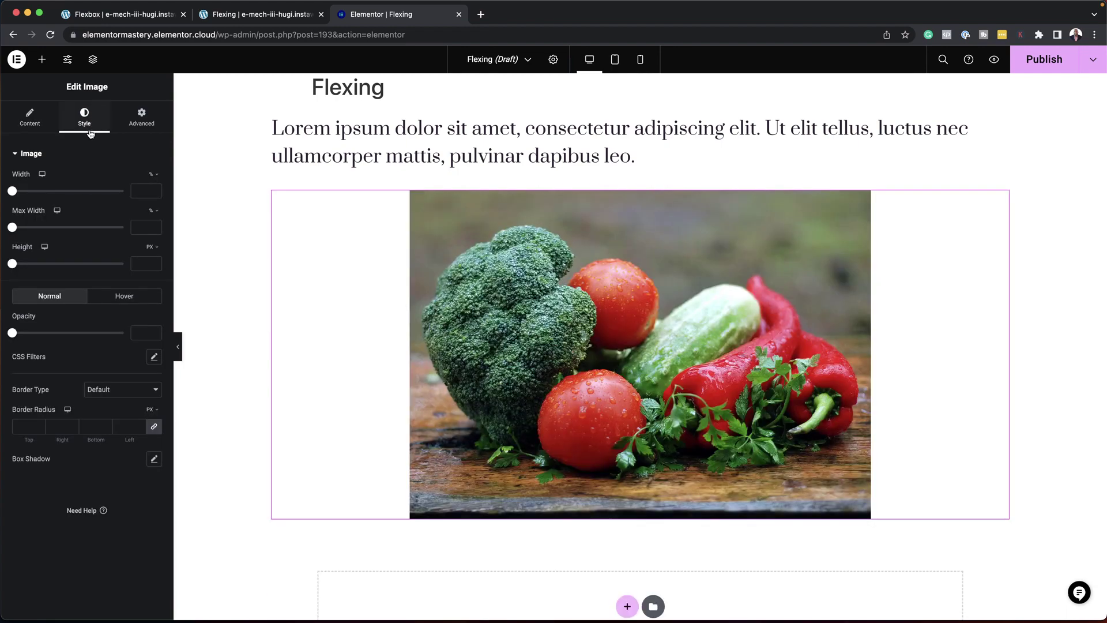
pyautogui.moveTo(13, 191); pyautogui.dragTo(66, 195)
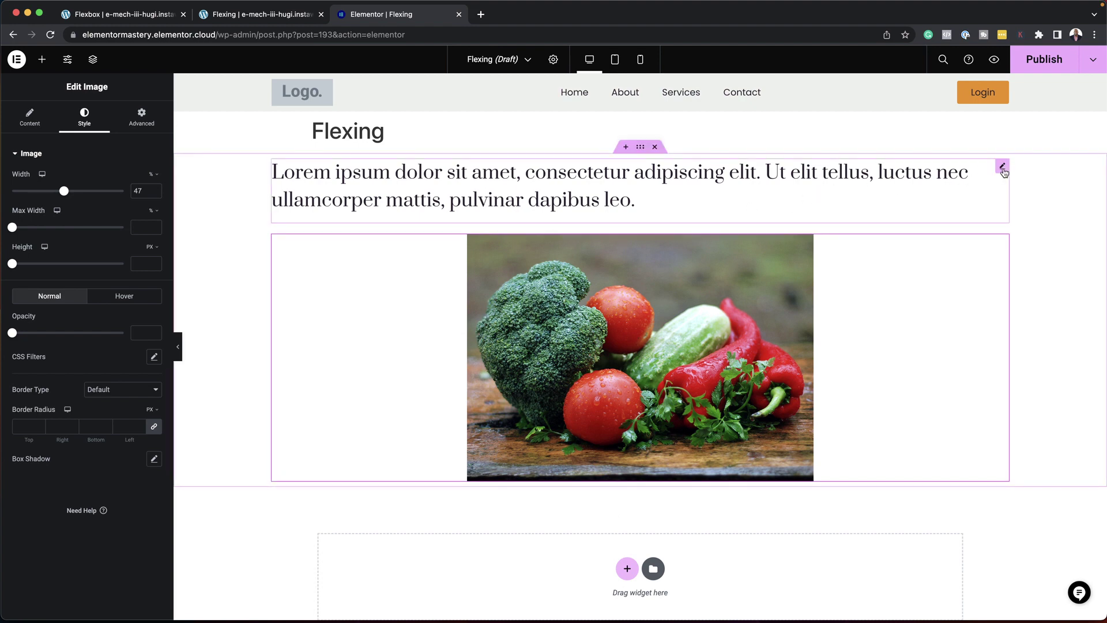
pyautogui.click(1002, 167)
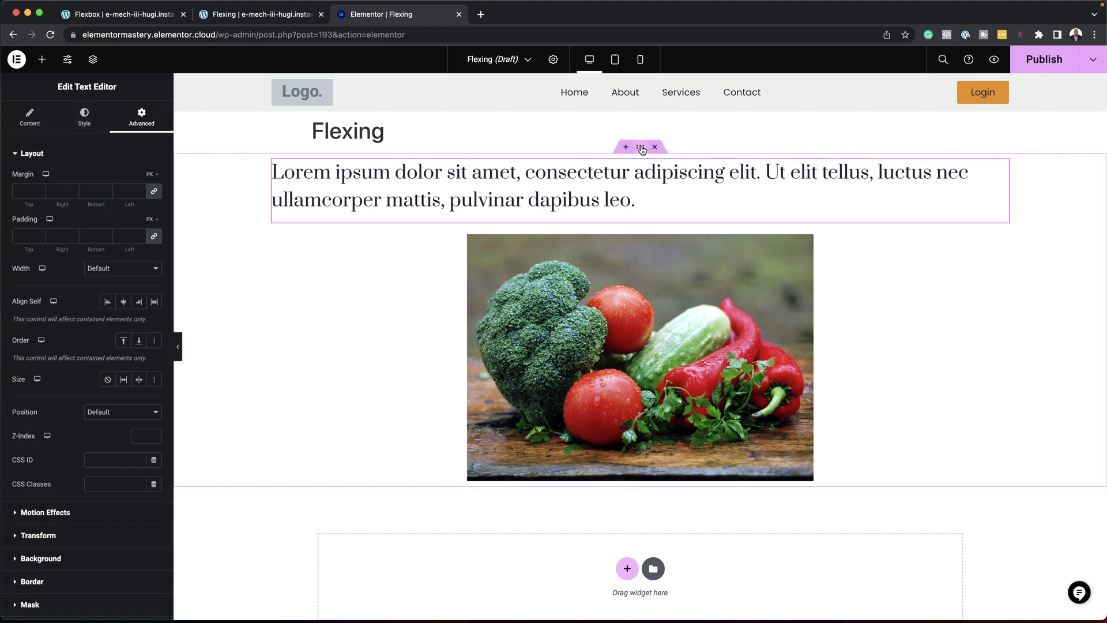
pyautogui.click(642, 149)
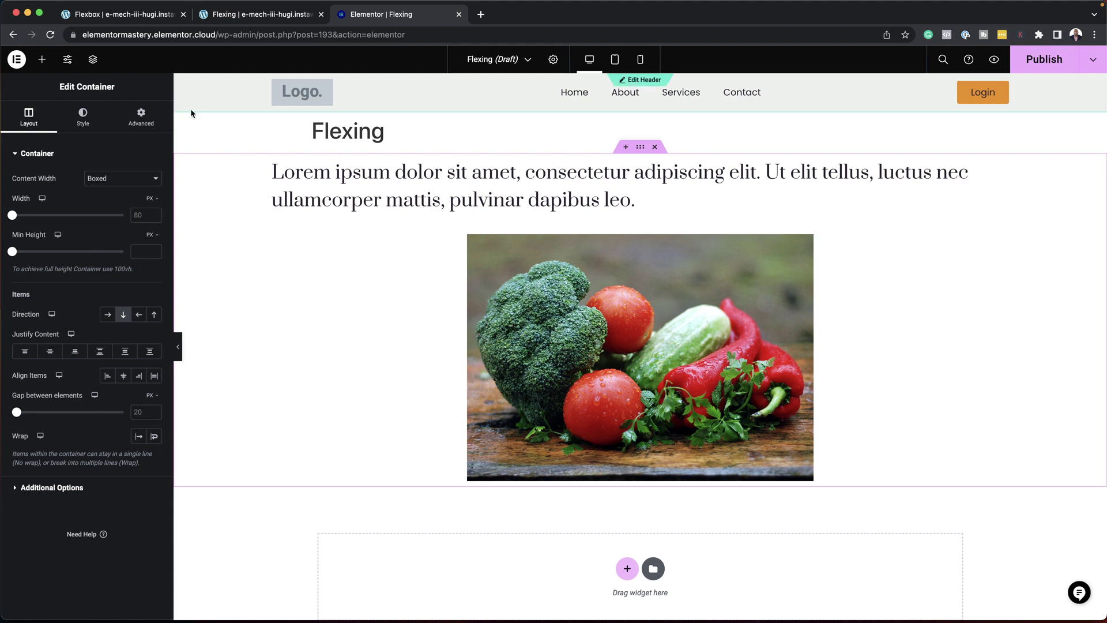
# - On the Divi page, add an Image module with the jet-ski photo beside the text column
pyautogui.click(278, 14)
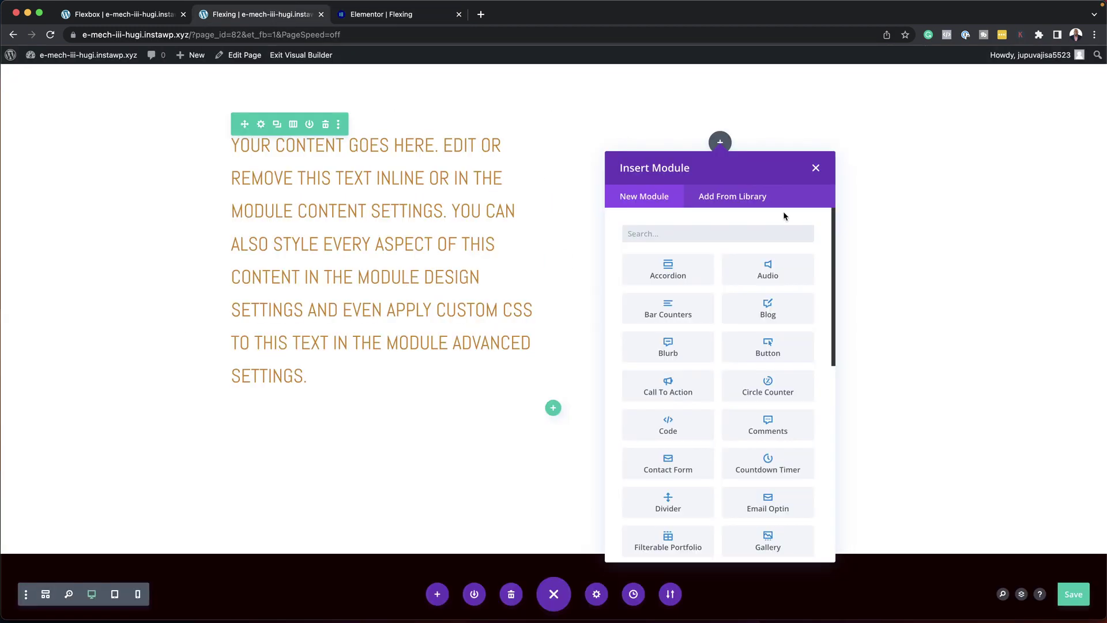
pyautogui.write('image')
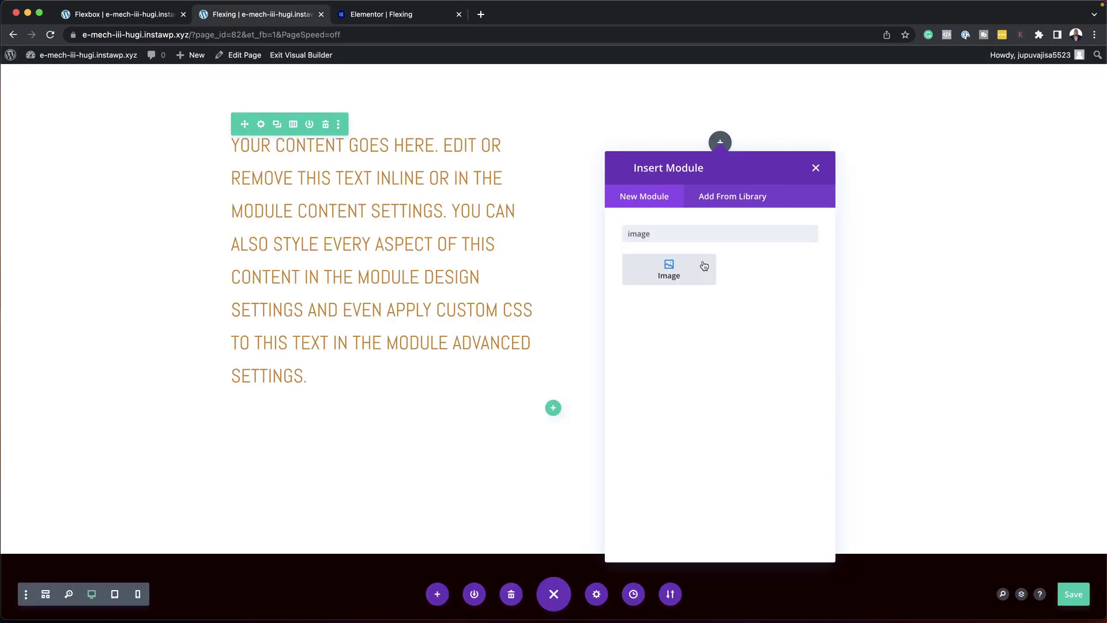
pyautogui.click(685, 266)
pyautogui.click(125, 236)
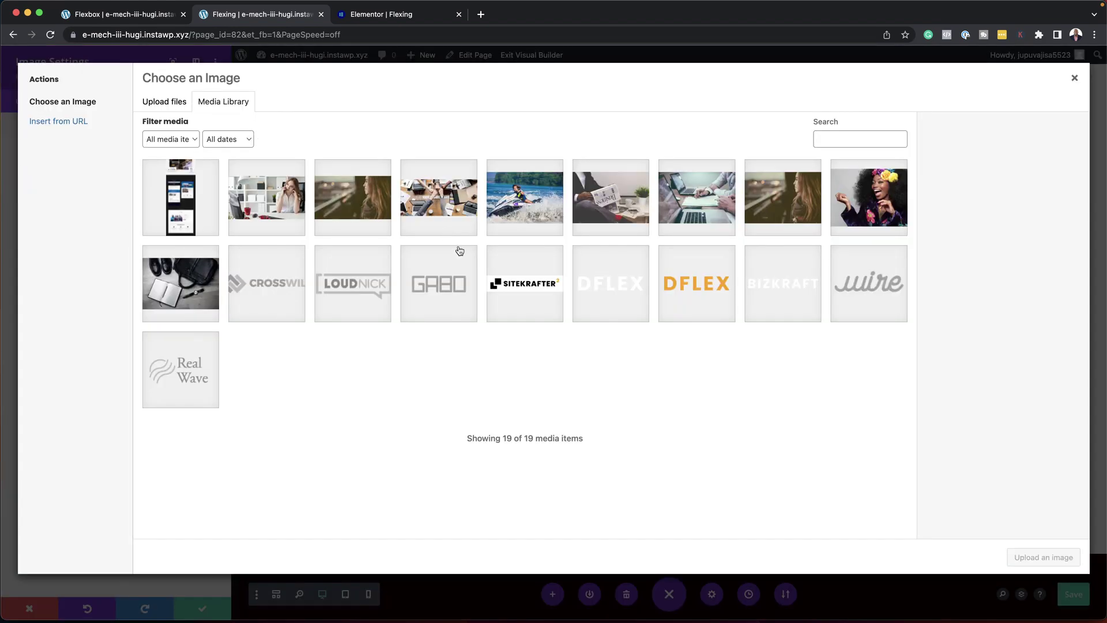
pyautogui.click(536, 206)
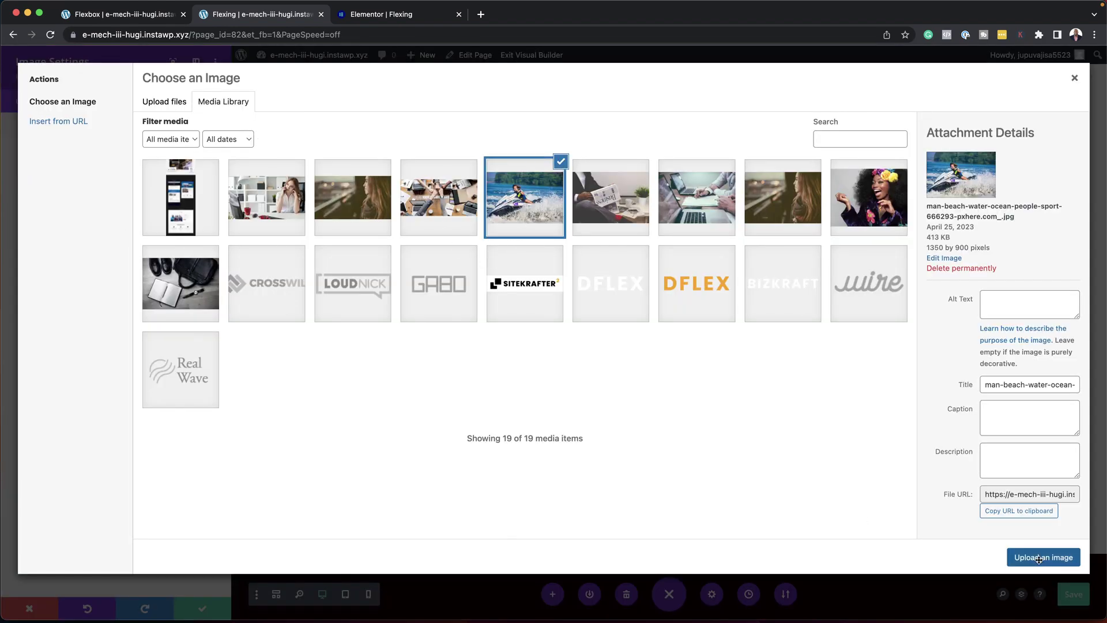
pyautogui.click(1040, 558)
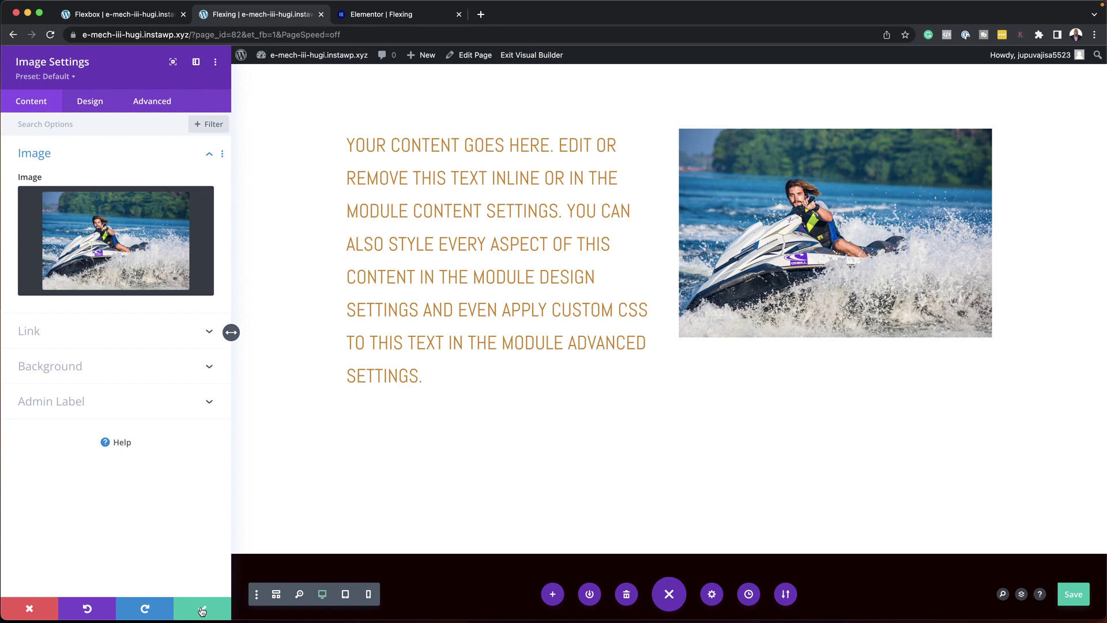
pyautogui.click(201, 611)
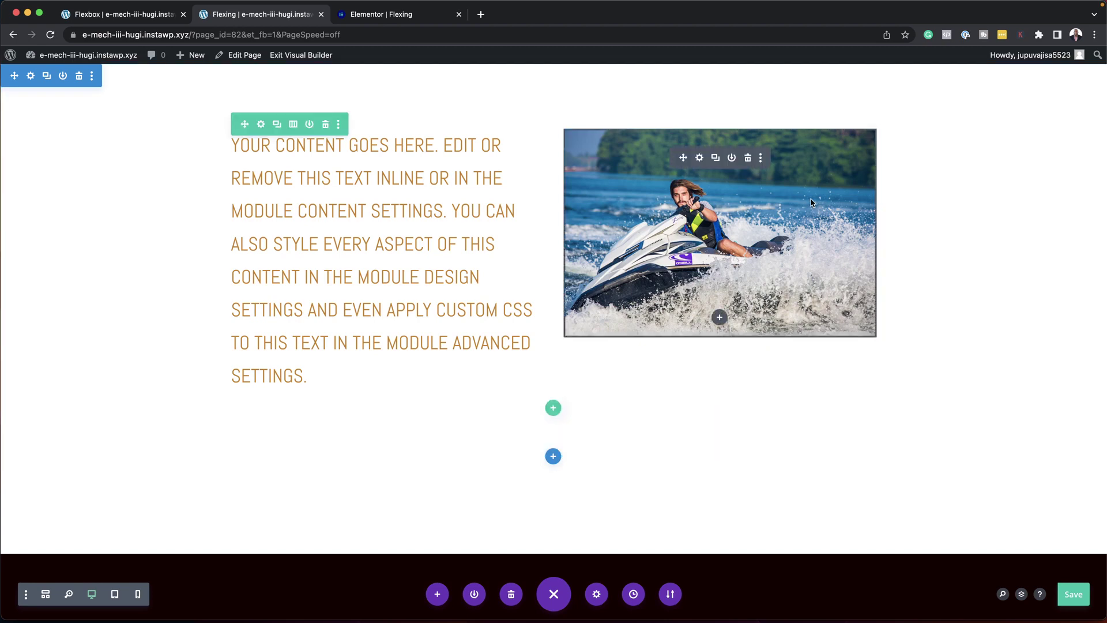
pyautogui.click(700, 159)
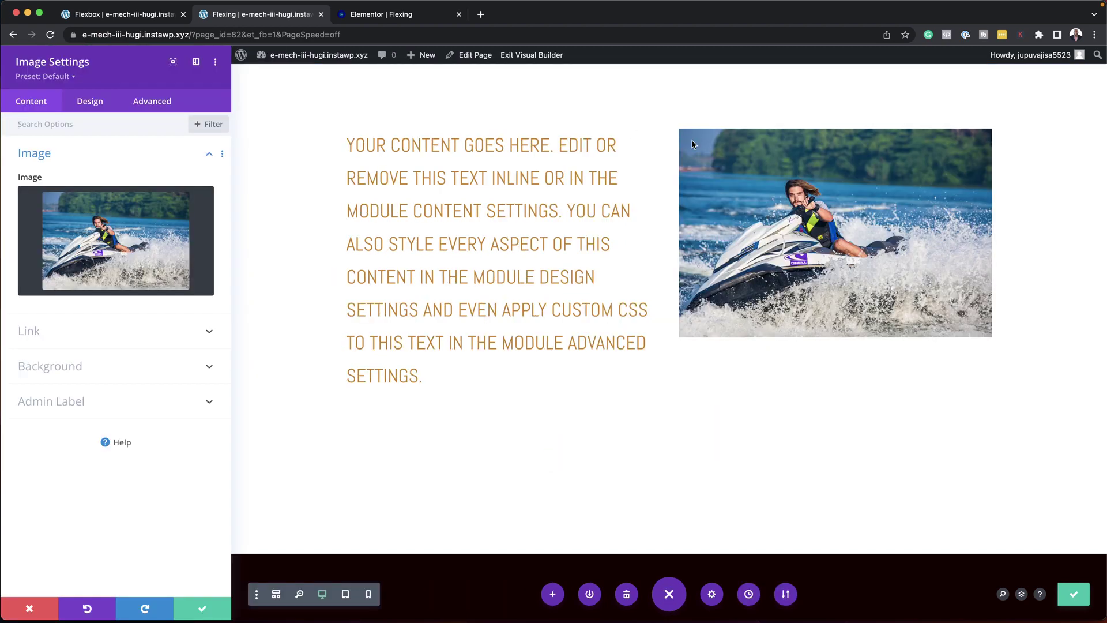
pyautogui.click(96, 107)
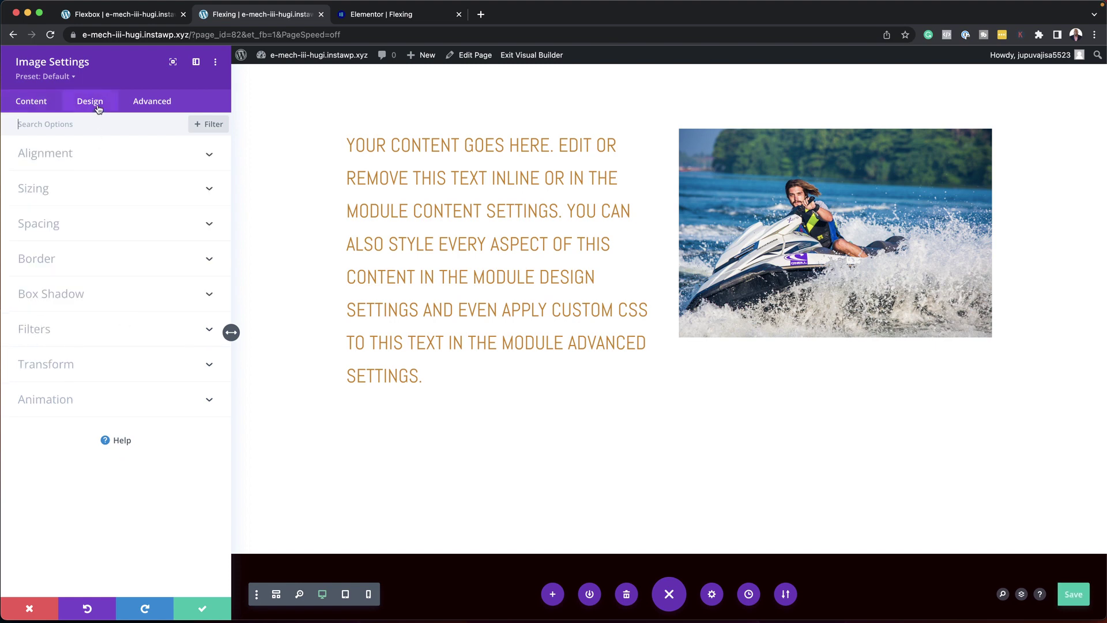
pyautogui.click(50, 187)
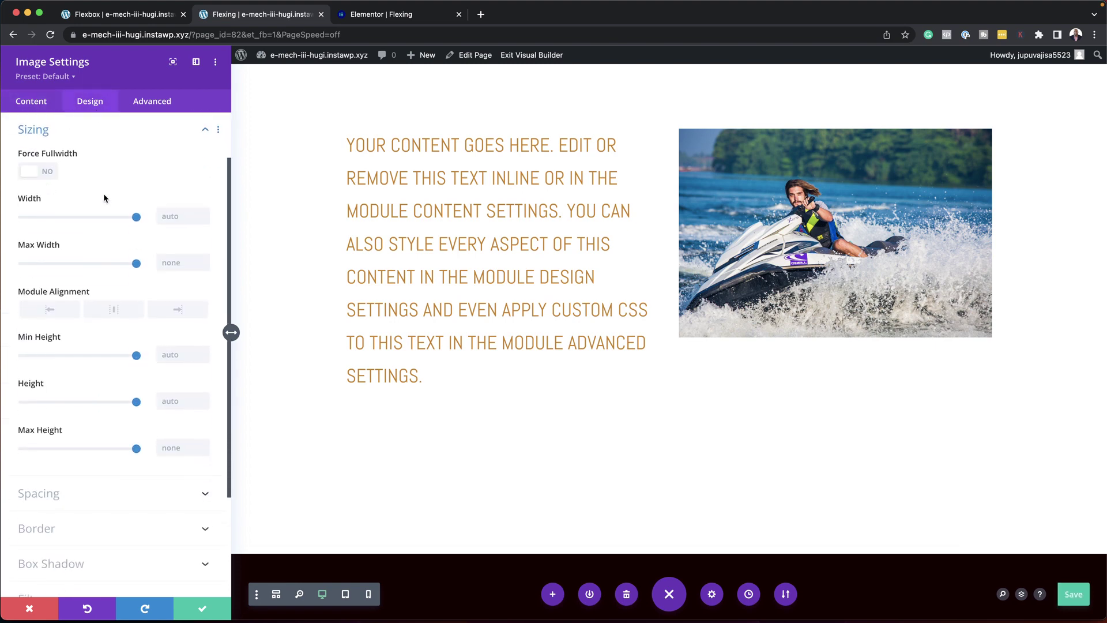
pyautogui.moveTo(134, 218); pyautogui.dragTo(164, 226)
pyautogui.click(205, 610)
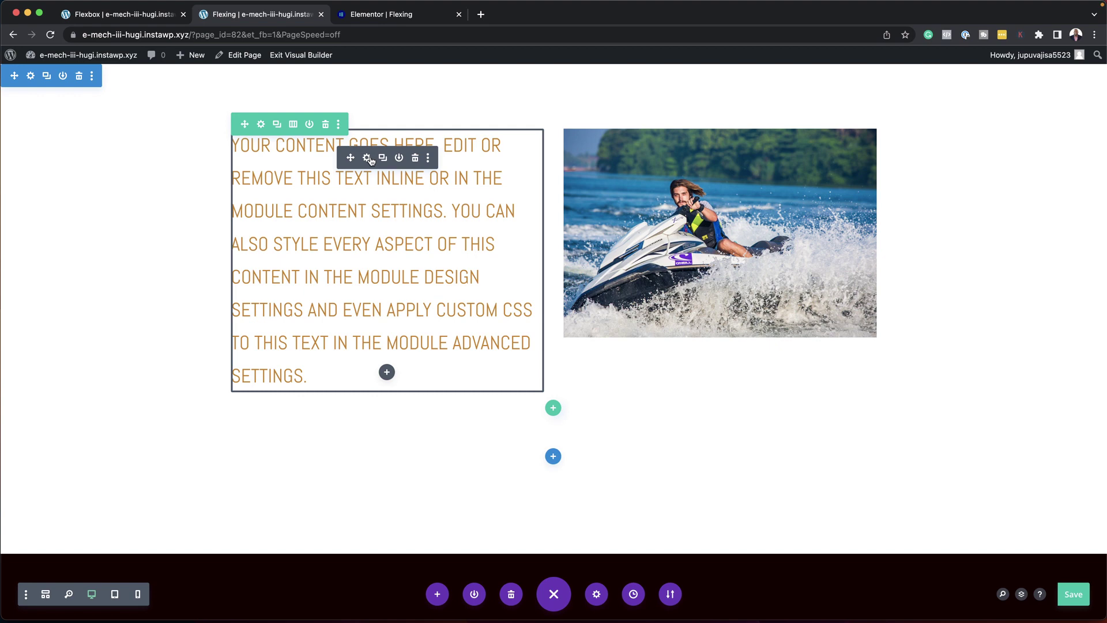
# - Set the Divi Text module's body text size to 1em and save the change
pyautogui.click(367, 158)
pyautogui.click(93, 101)
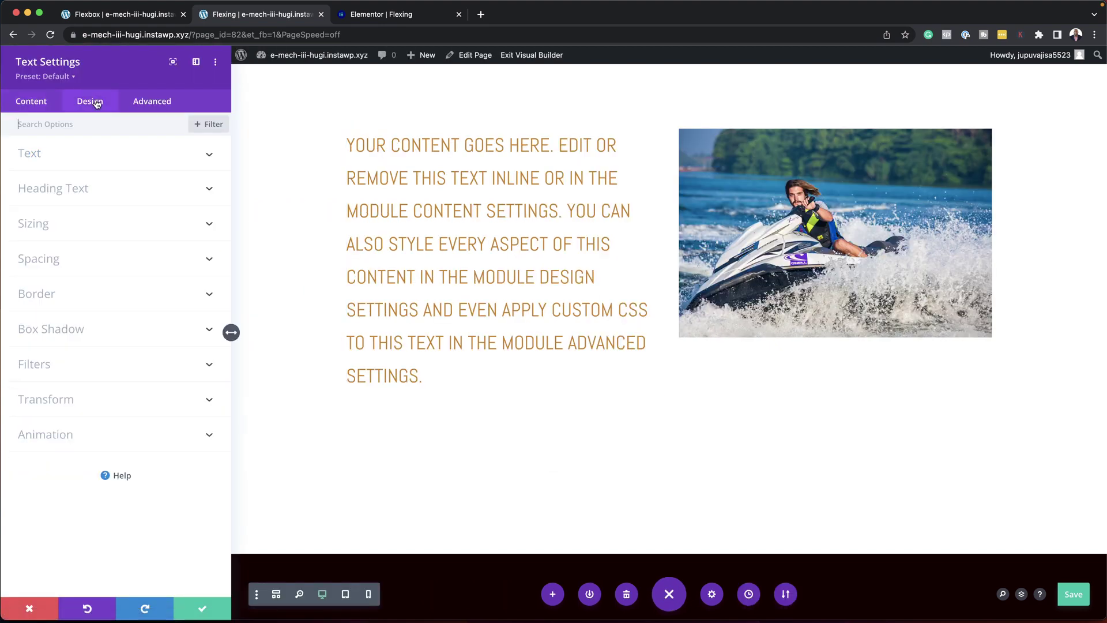
pyautogui.click(107, 158)
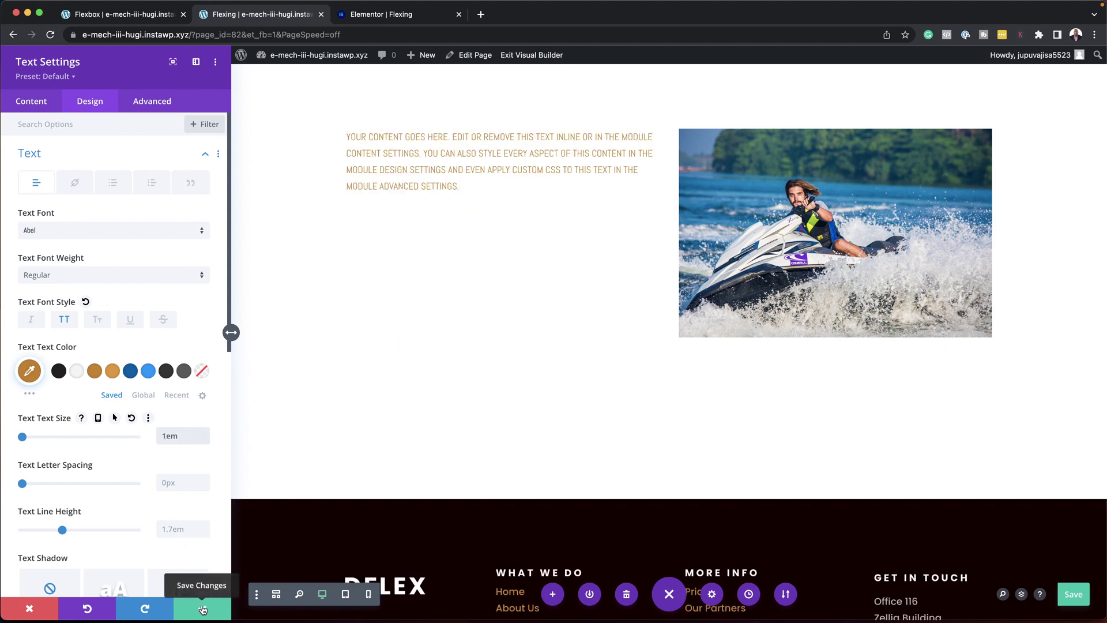
pyautogui.click(203, 609)
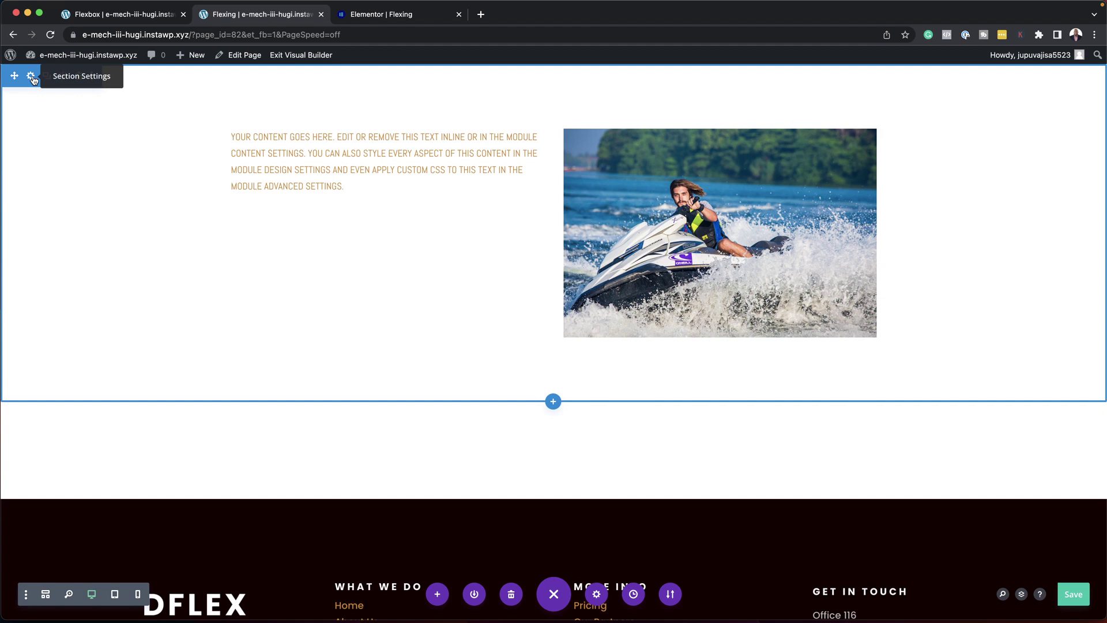
# - Apply the light-grey saved swatch as the Divi section's background colour
pyautogui.click(33, 79)
pyautogui.click(94, 194)
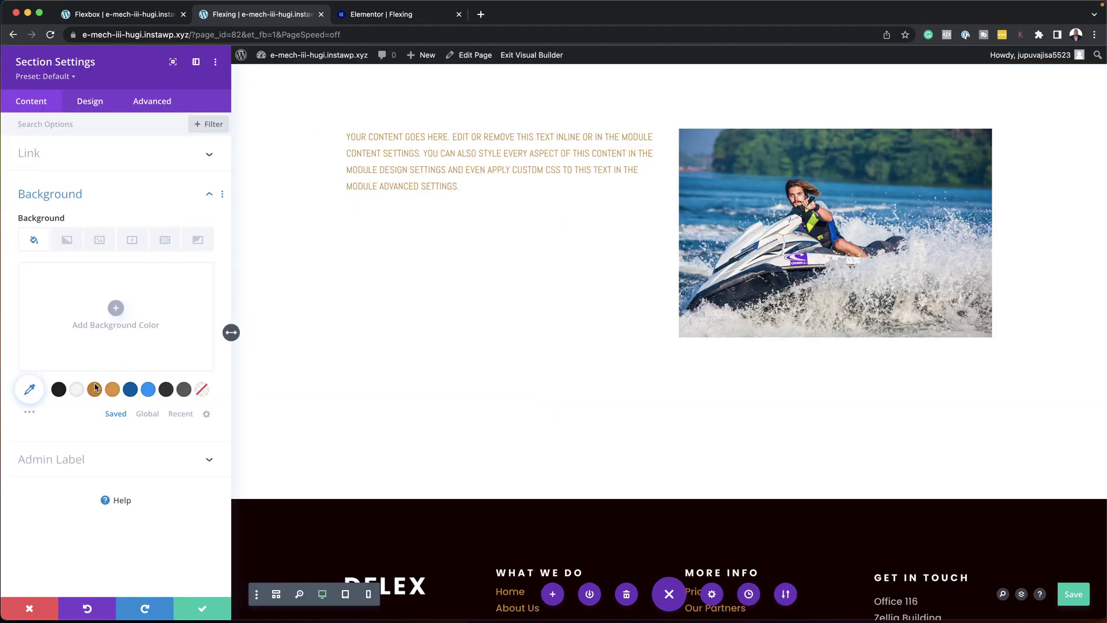
pyautogui.click(76, 390)
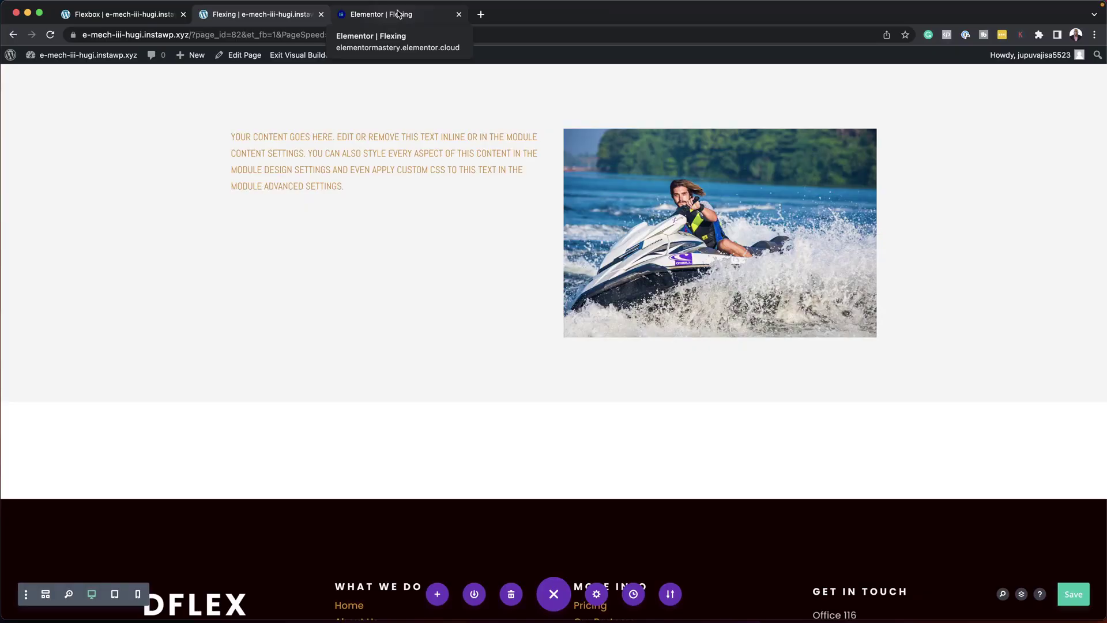
# - Go back to the 'Elementor | Flexing' browser tab
pyautogui.click(398, 12)
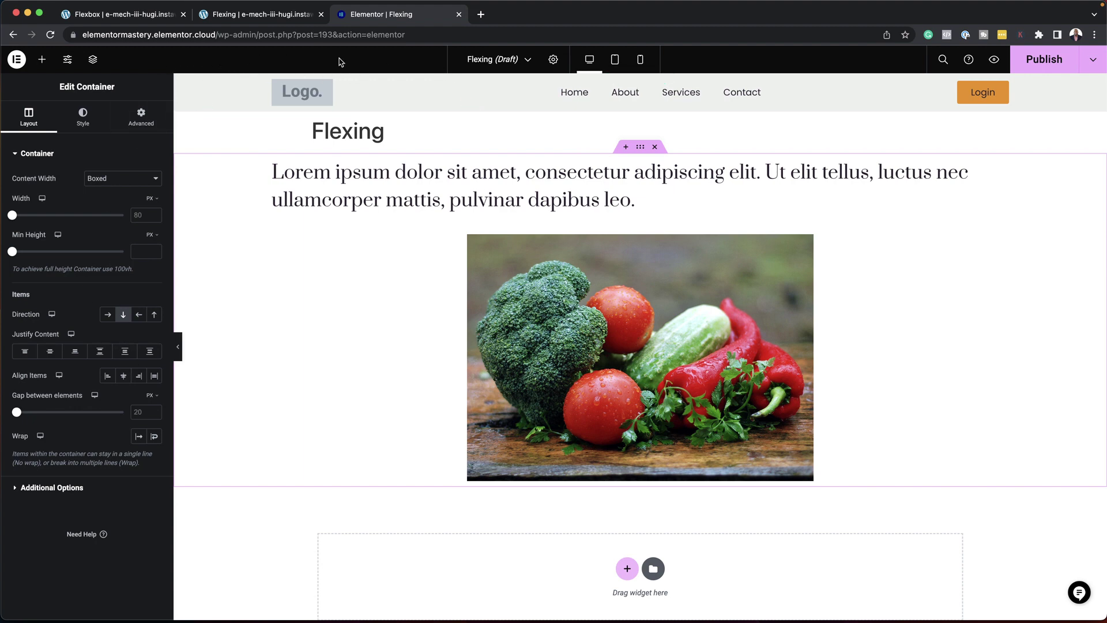
# - In the tablet preview, widen the vegetables image from 47% to 100% width
pyautogui.click(616, 60)
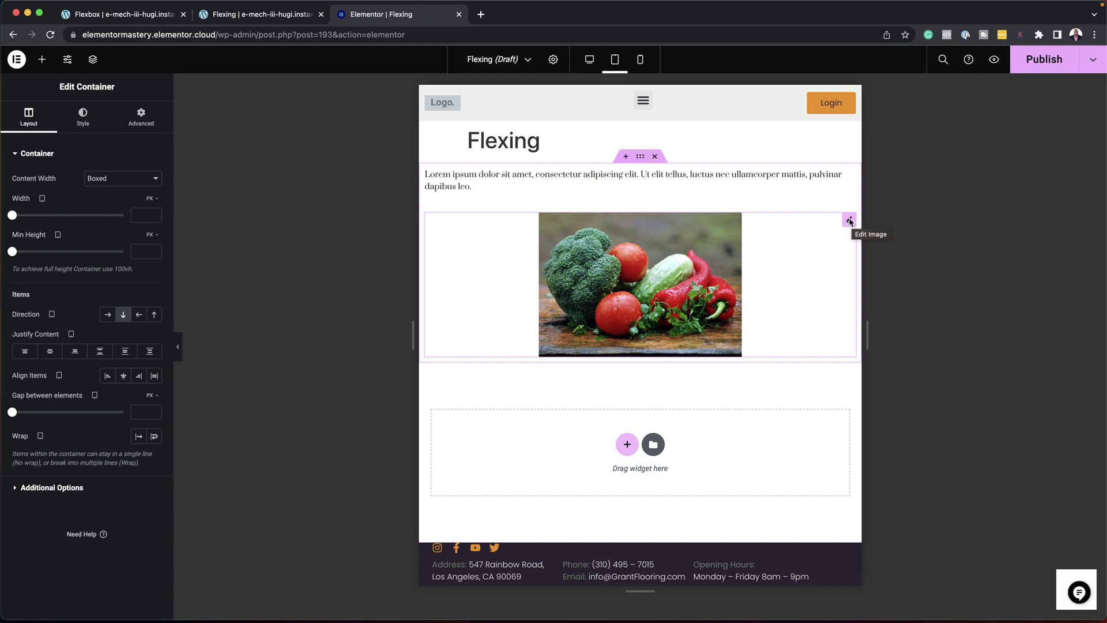
pyautogui.click(849, 221)
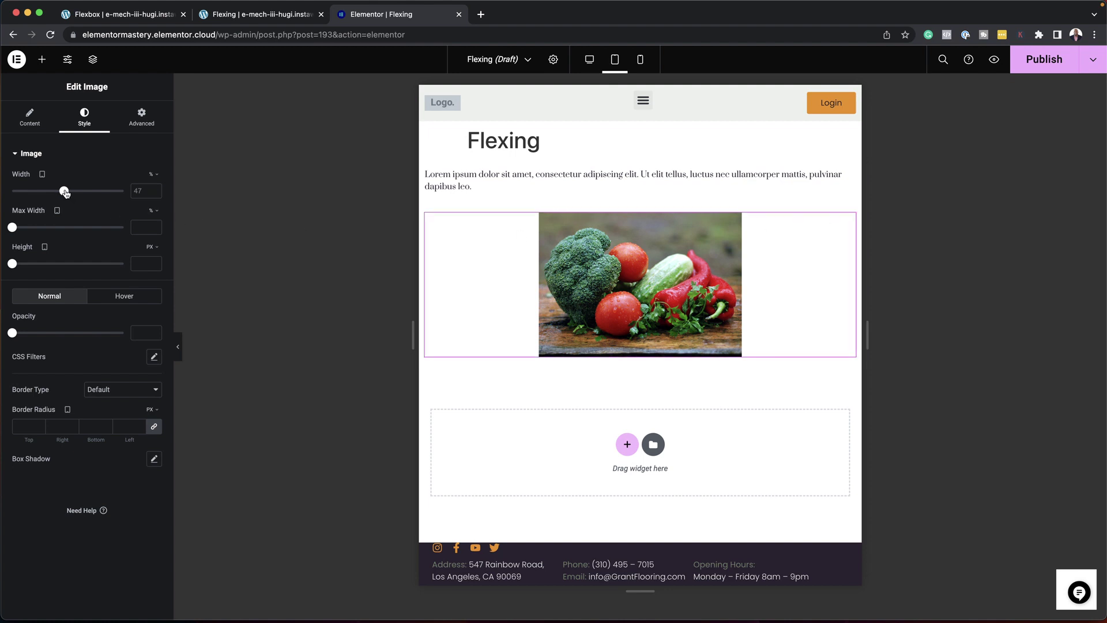
pyautogui.moveTo(64, 192); pyautogui.dragTo(128, 196)
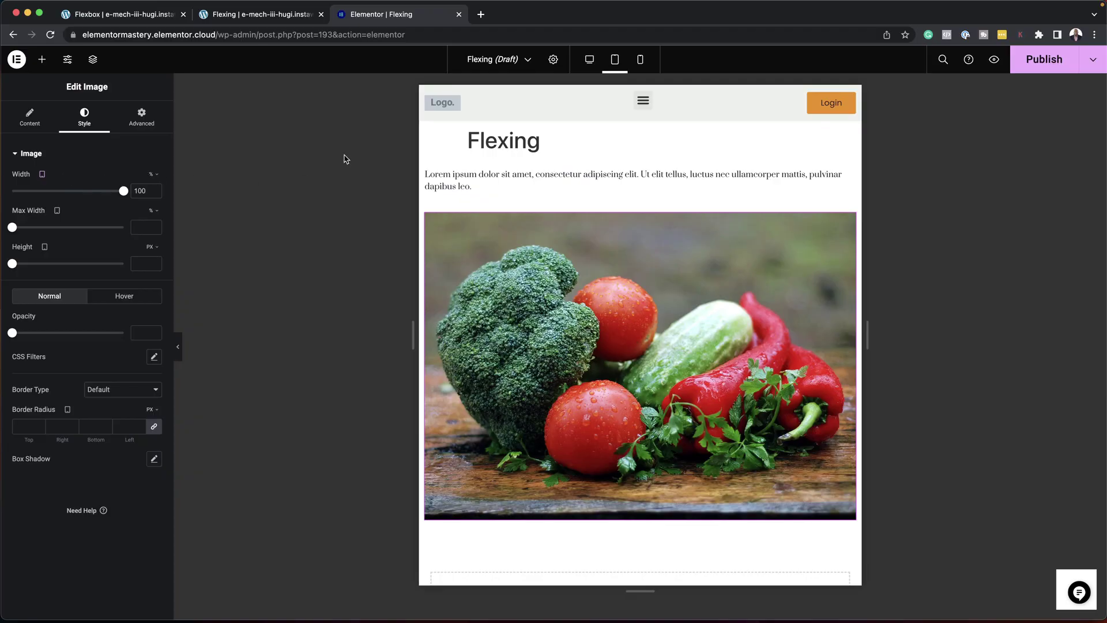
# - Colour the Prata paragraph with the orange Accent global colour, then return to desktop preview
pyautogui.click(641, 62)
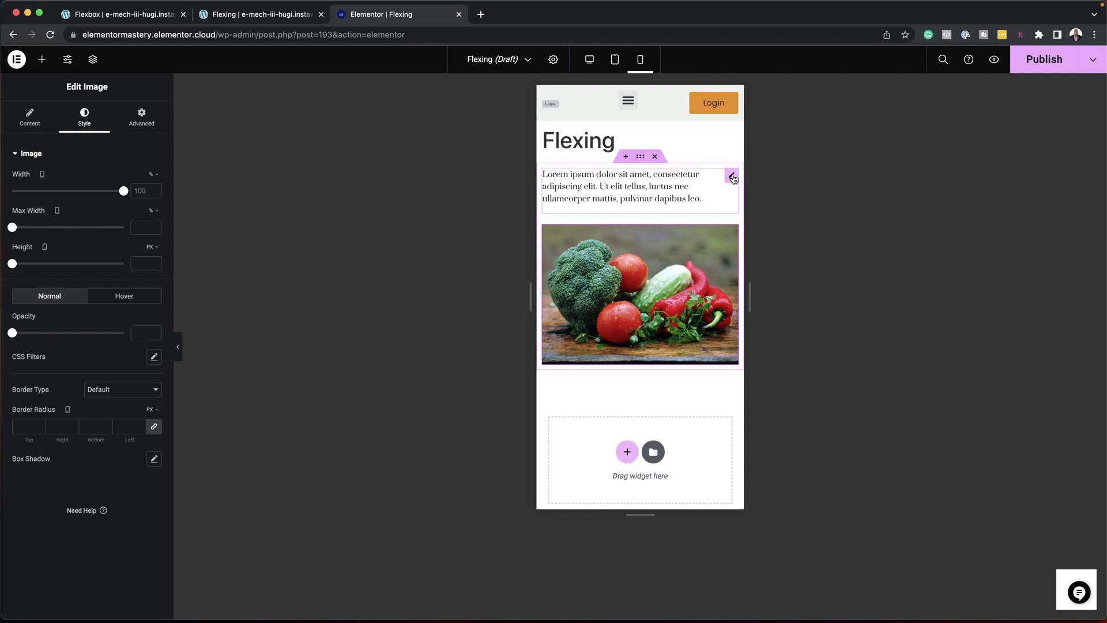
pyautogui.click(732, 177)
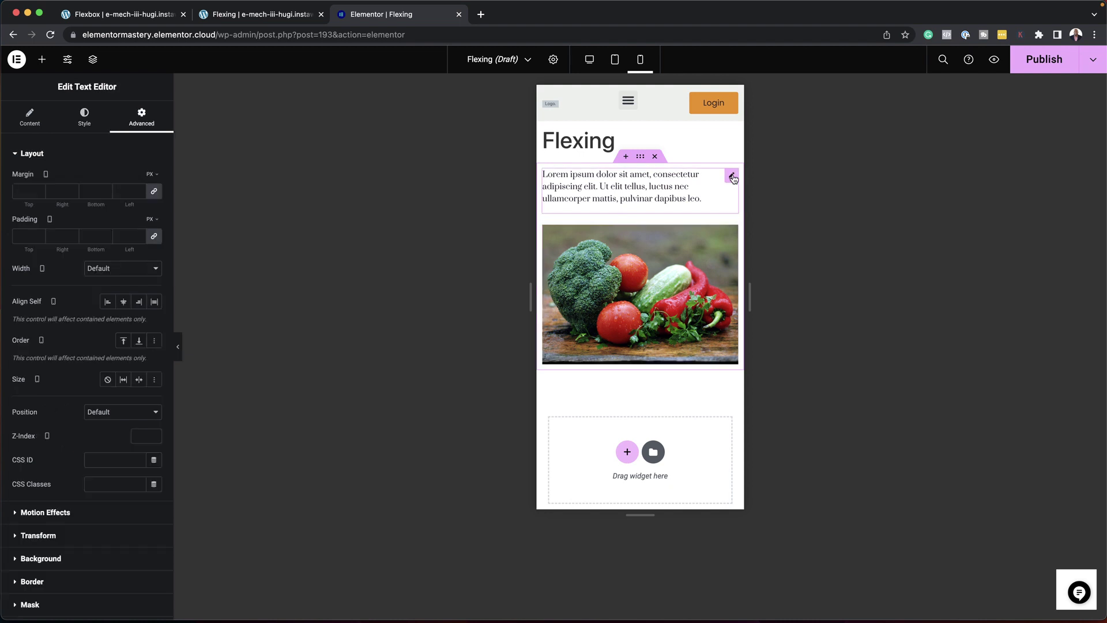
pyautogui.click(86, 117)
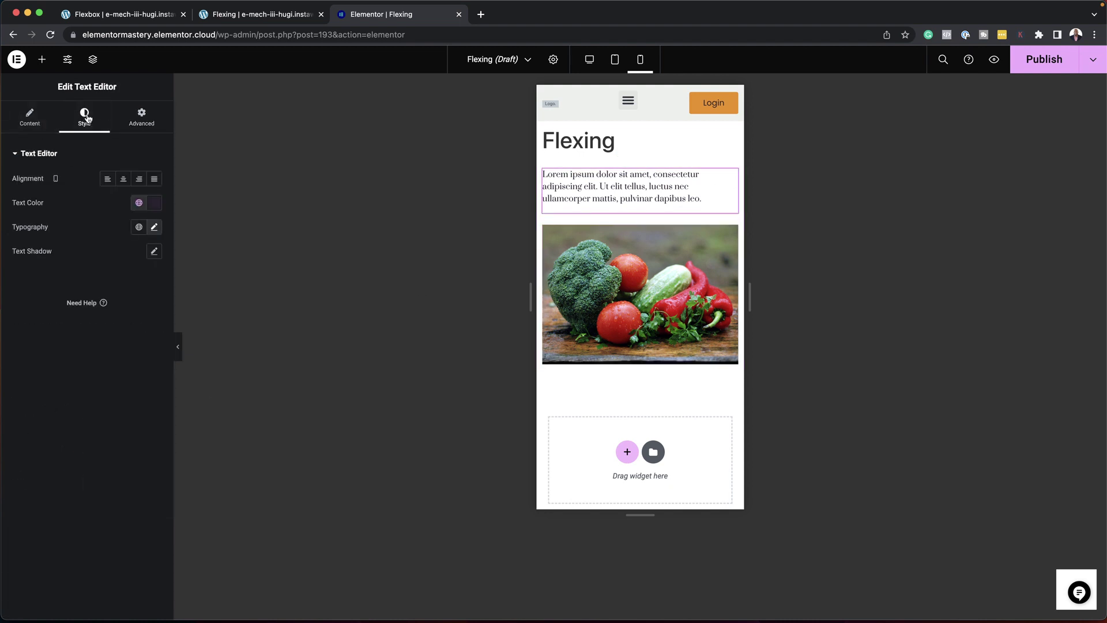
pyautogui.click(139, 205)
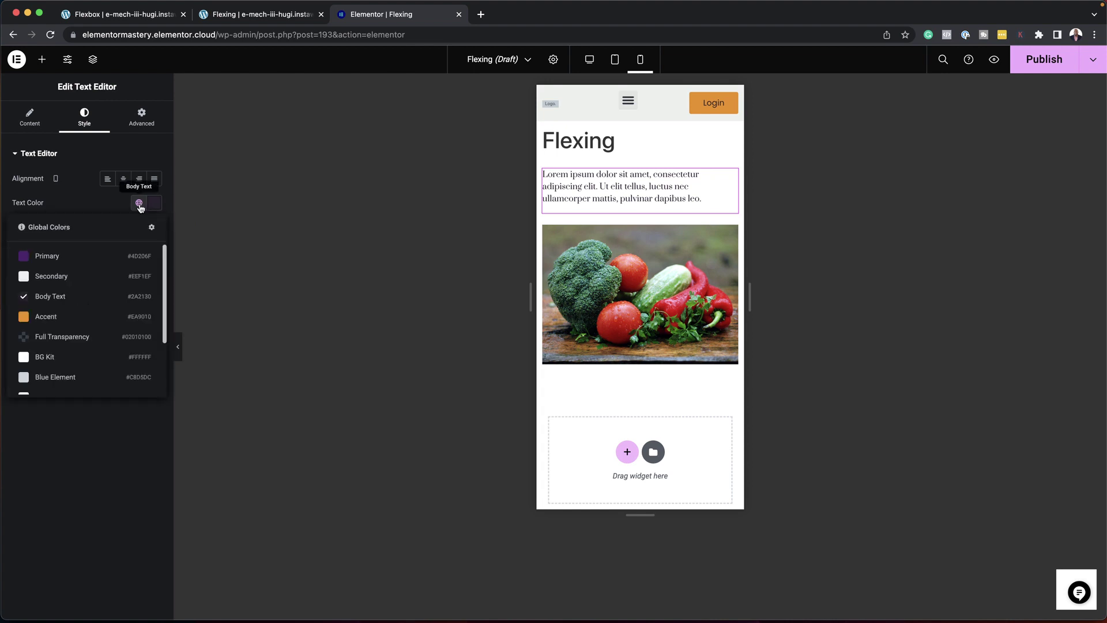
pyautogui.click(52, 319)
pyautogui.click(29, 118)
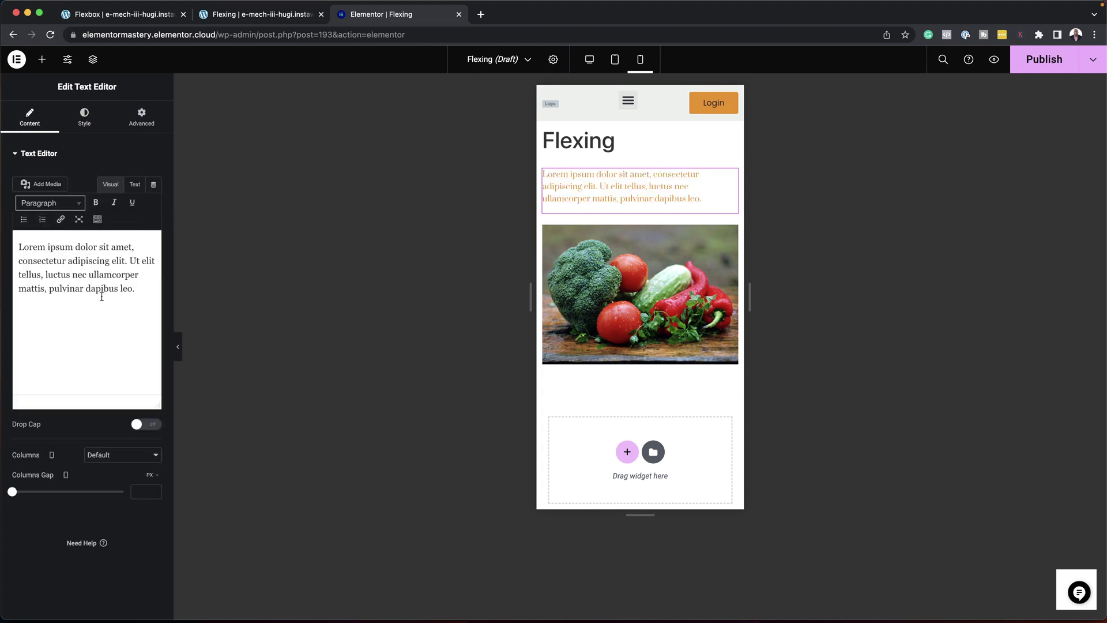
pyautogui.click(84, 117)
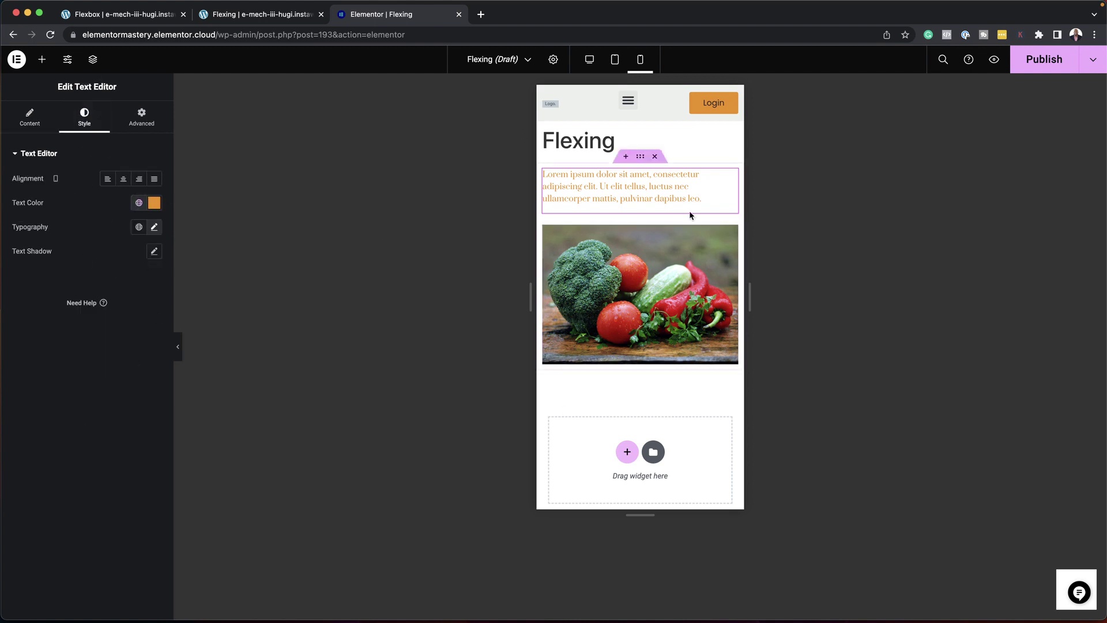
pyautogui.click(589, 60)
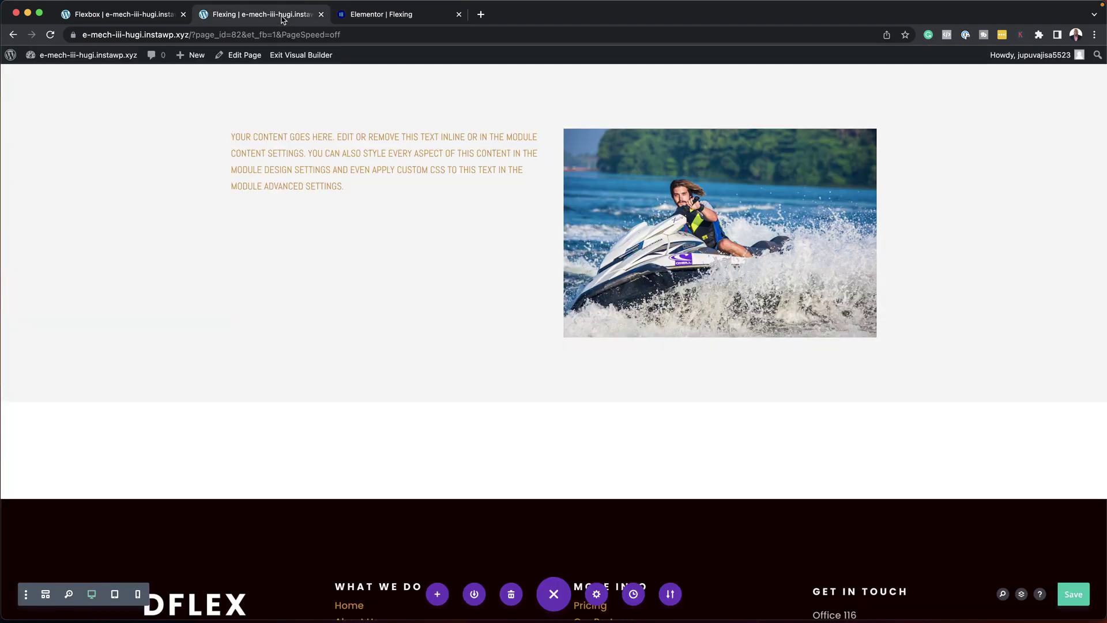
# - On the Divi page, enable separate desktop, tablet and phone sizes for the Text Text Size
pyautogui.hotkey('ctrl', 'shift', 'Tab')
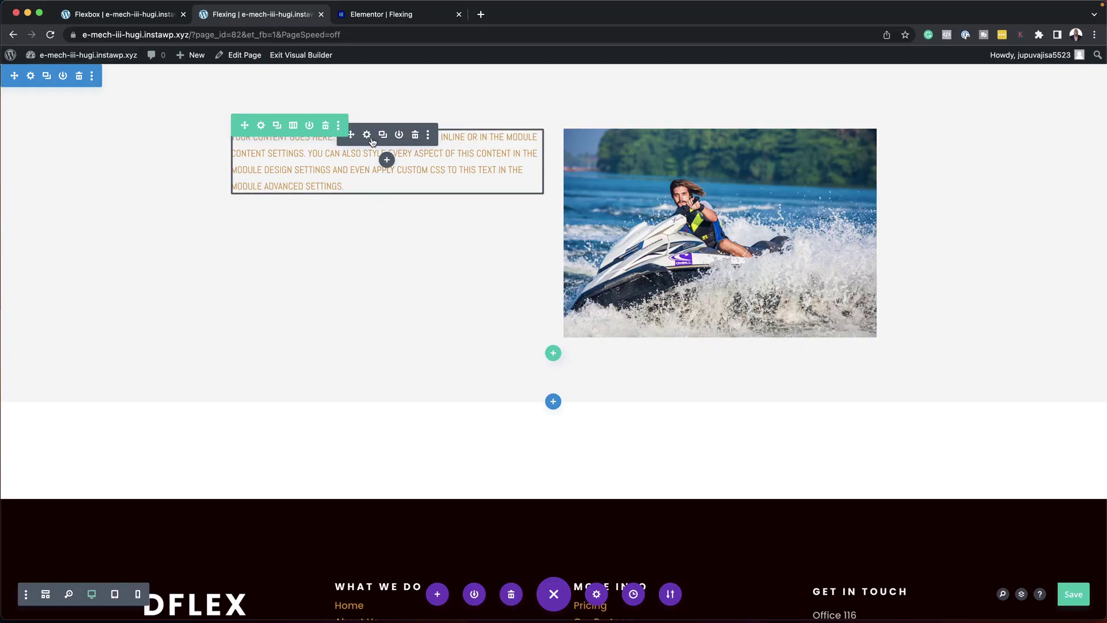
pyautogui.click(368, 135)
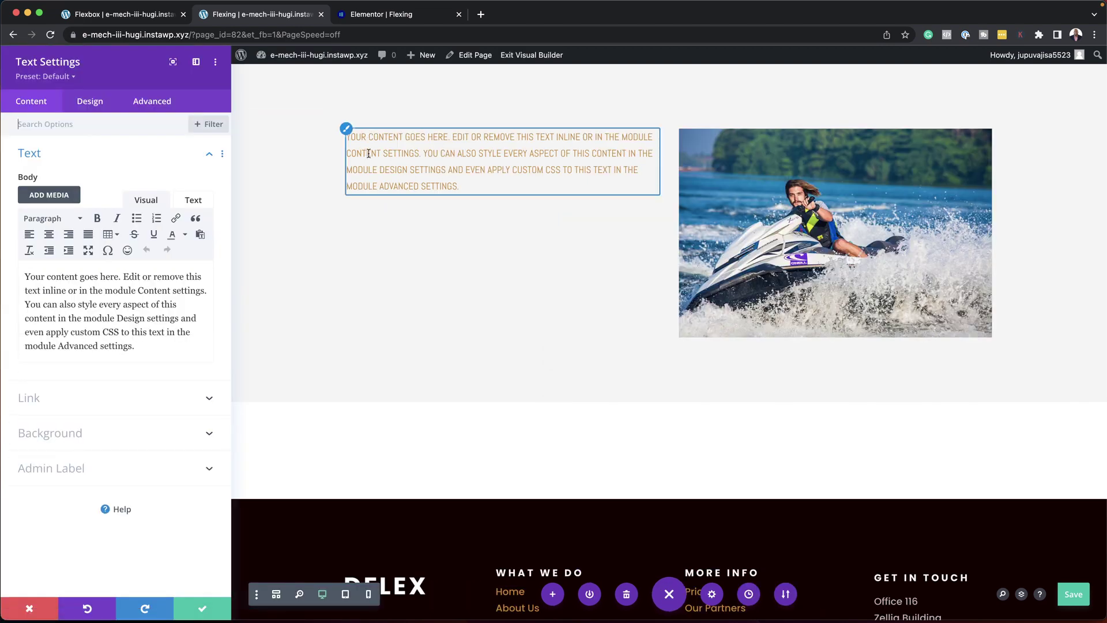
pyautogui.click(101, 113)
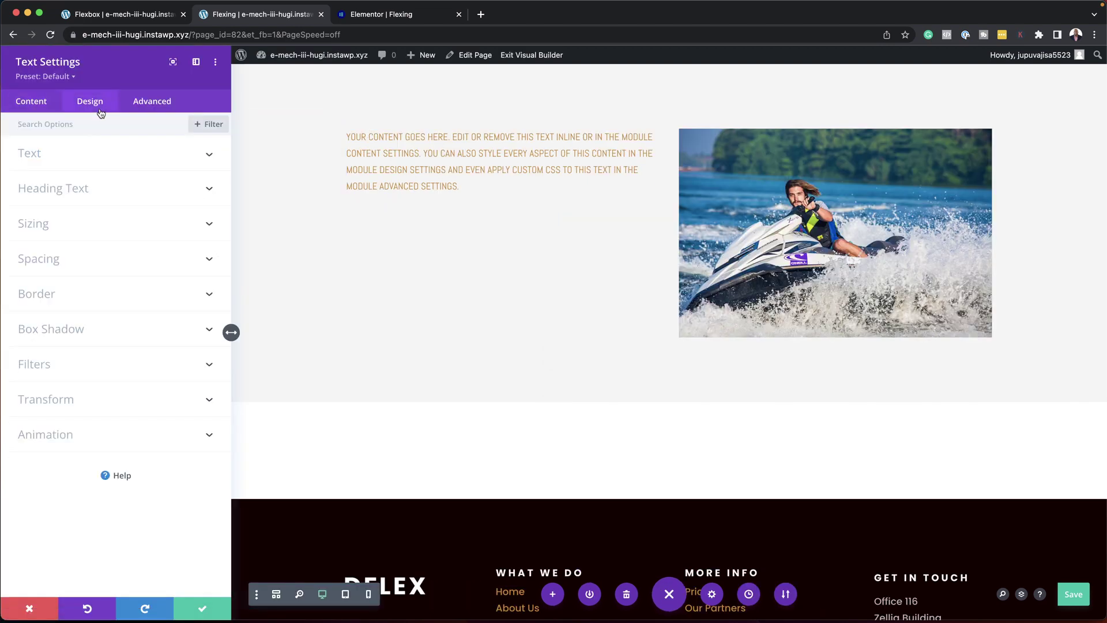
pyautogui.click(74, 157)
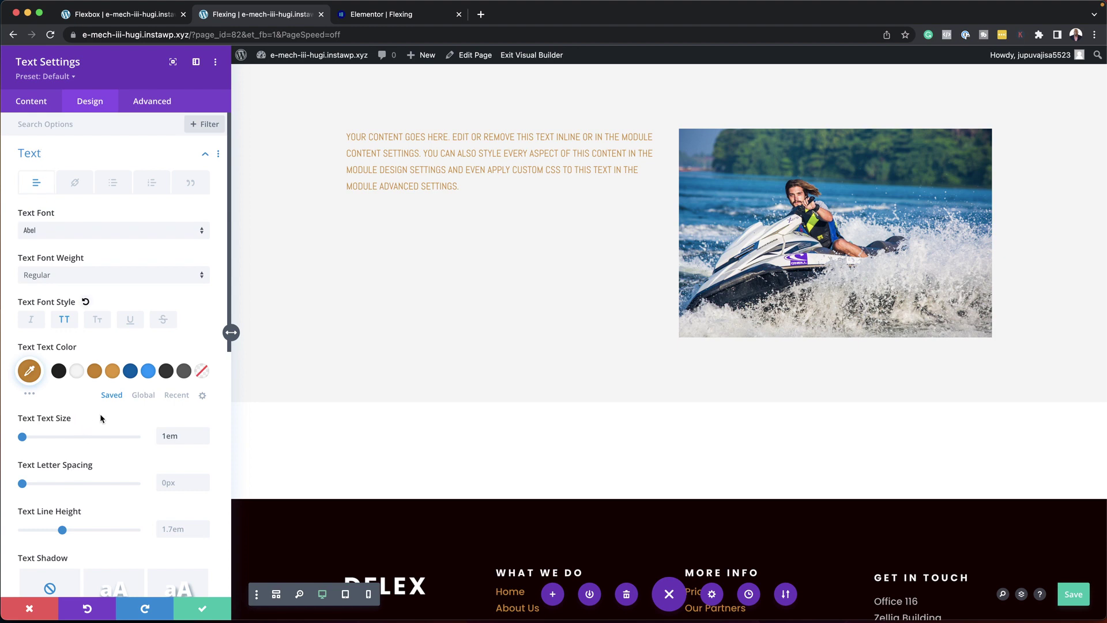
pyautogui.moveTo(95, 421)
pyautogui.click(99, 420)
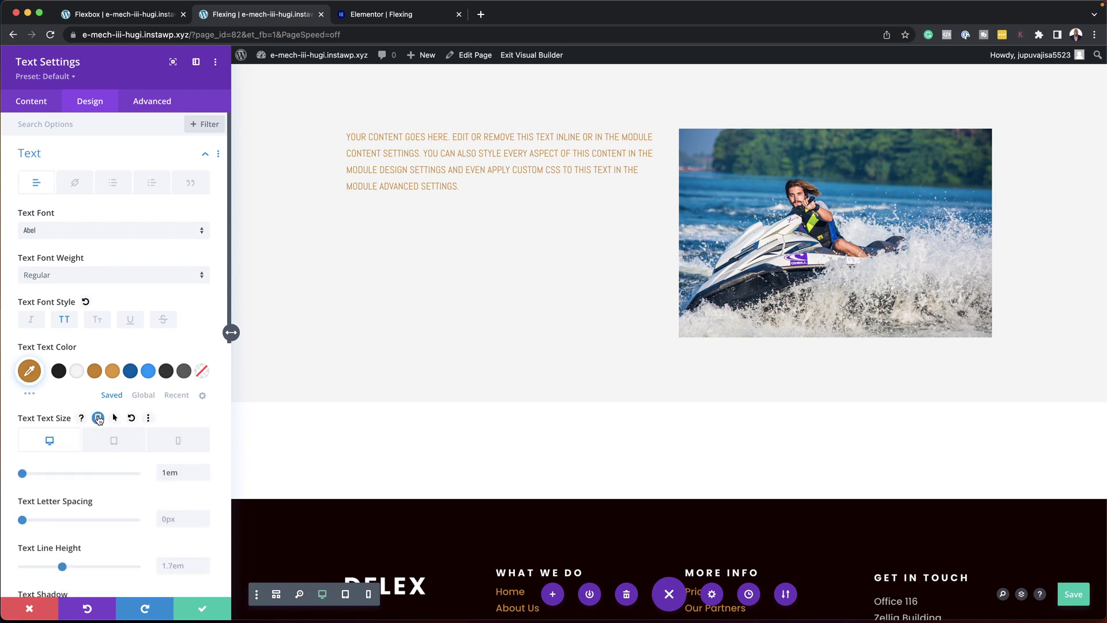
# - Set the text module's font size to 1.2em on tablet and 1em on phone, then save and close its settings
pyautogui.click(124, 442)
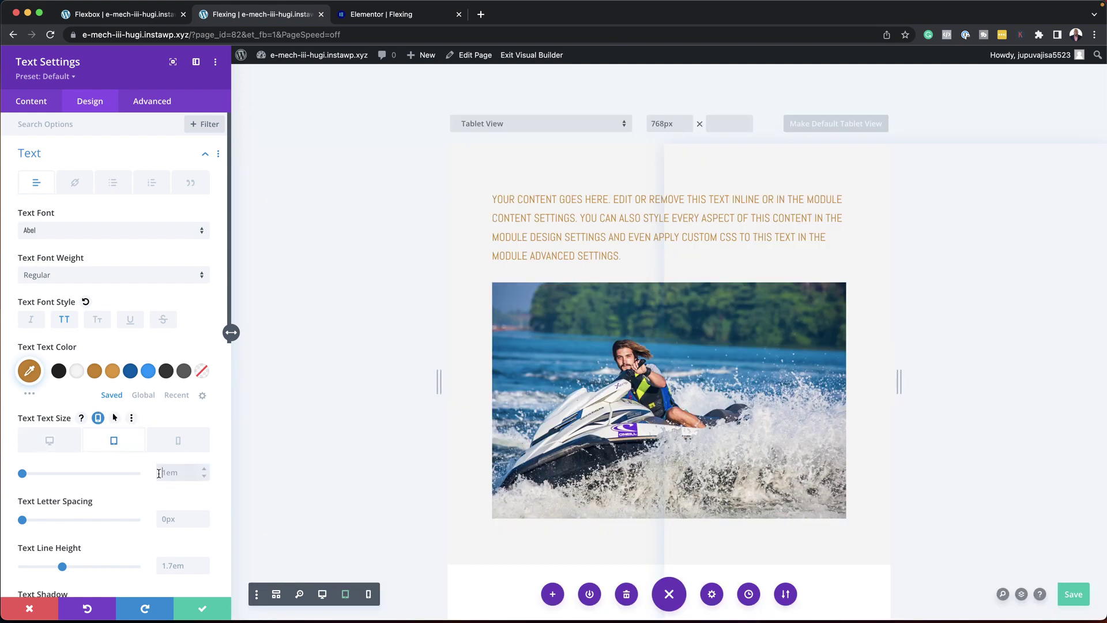
pyautogui.write('1.2em')
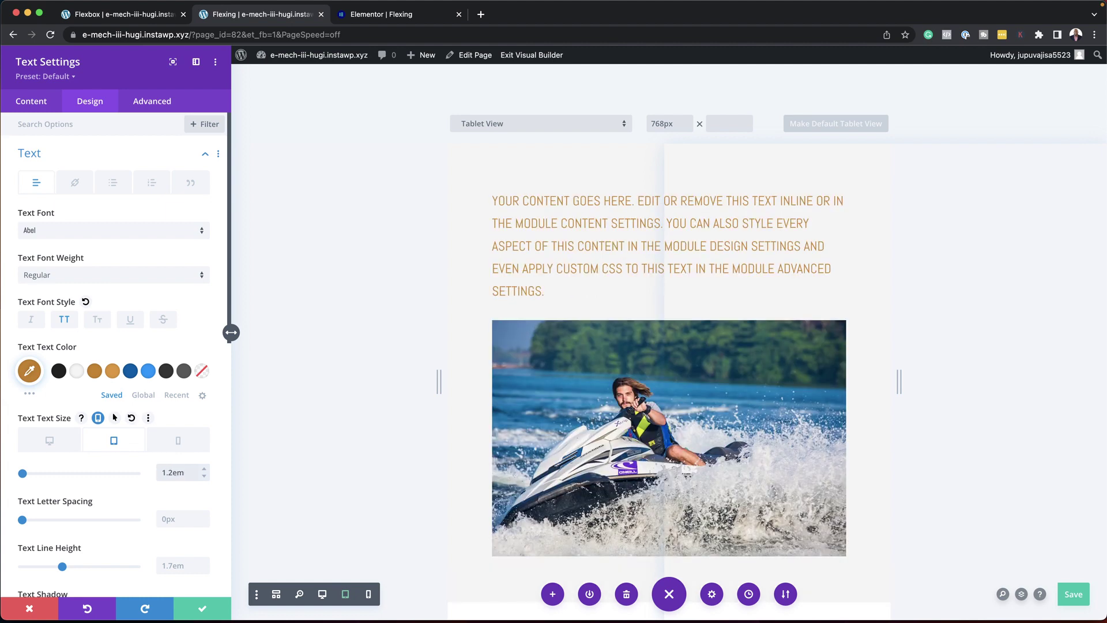
pyautogui.click(191, 440)
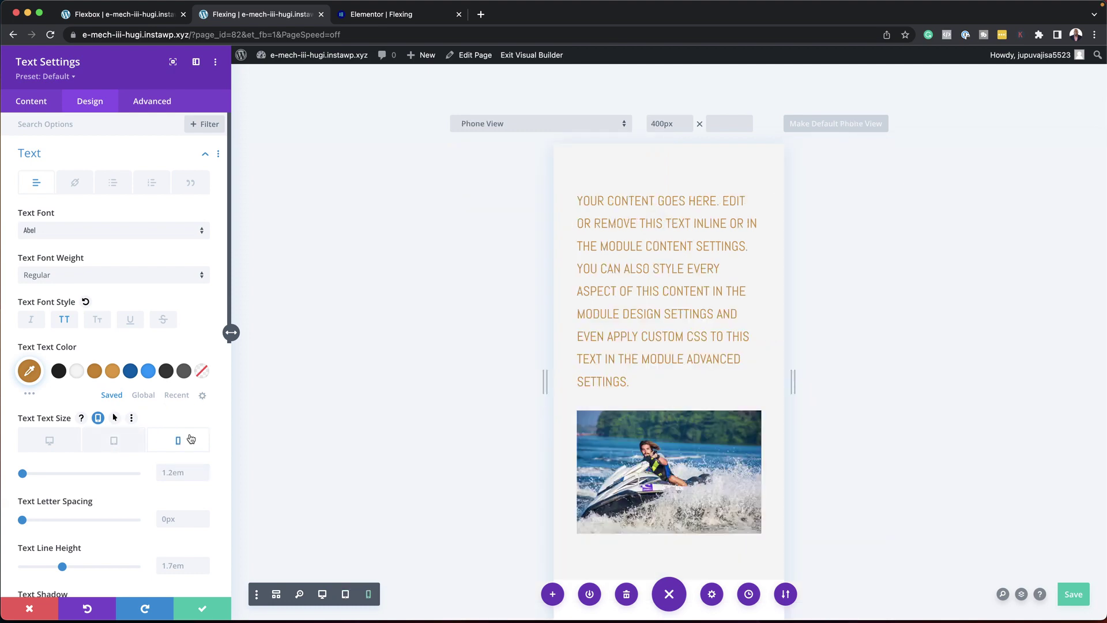
pyautogui.click(169, 472)
pyautogui.write('1em')
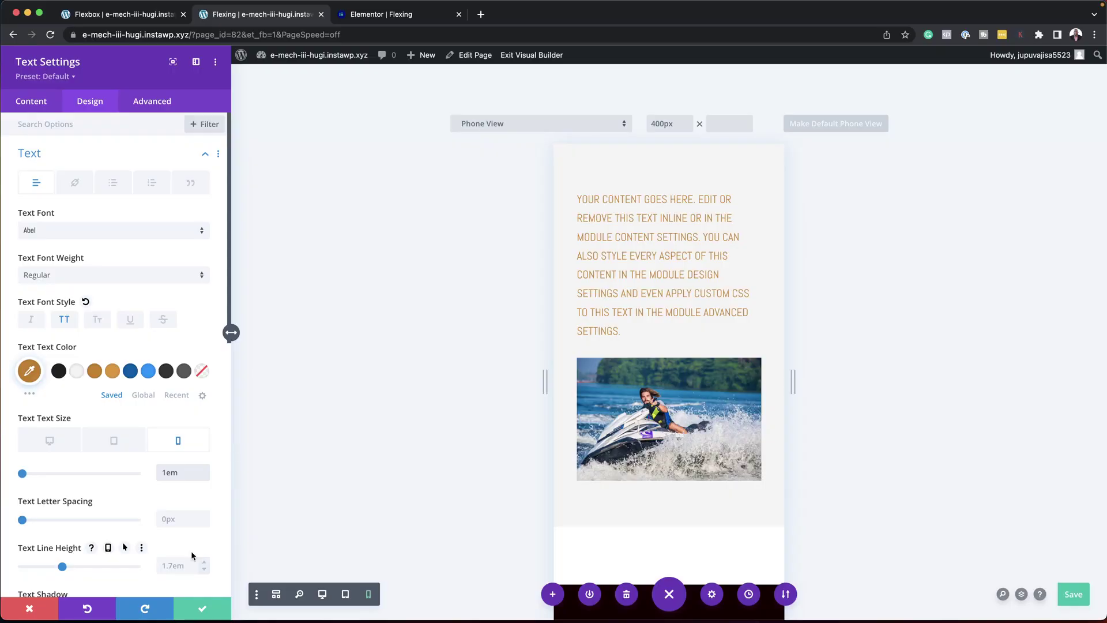
pyautogui.hotkey('ctrl', 's')
pyautogui.click(208, 610)
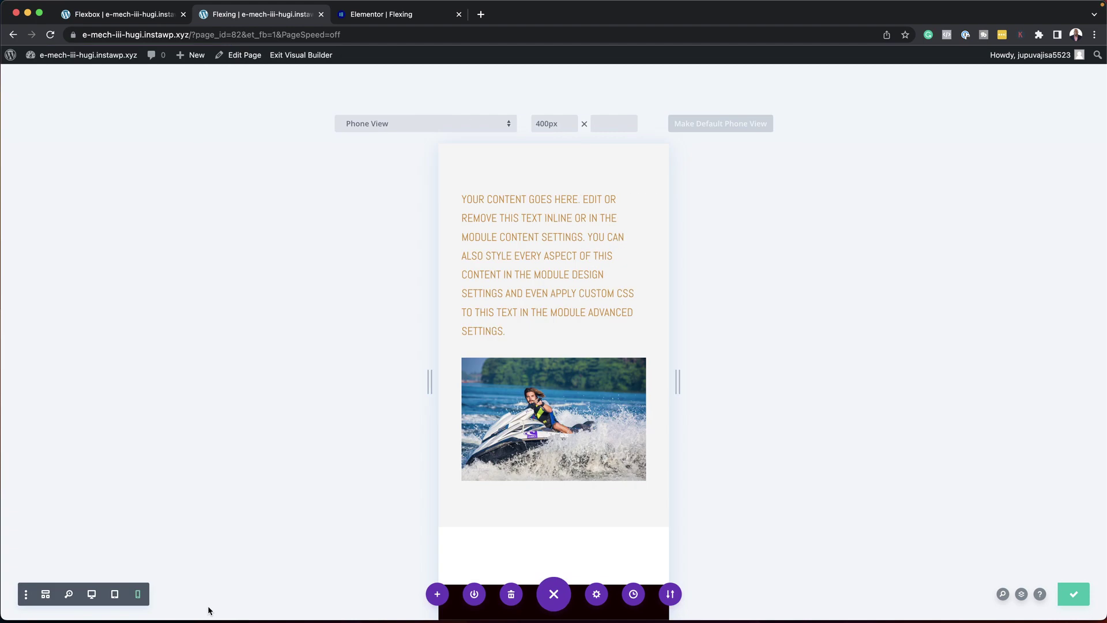
# - Enable per-device widths under the jet-ski image's Design > Sizing and bring up the tablet and phone width fields
pyautogui.click(704, 160)
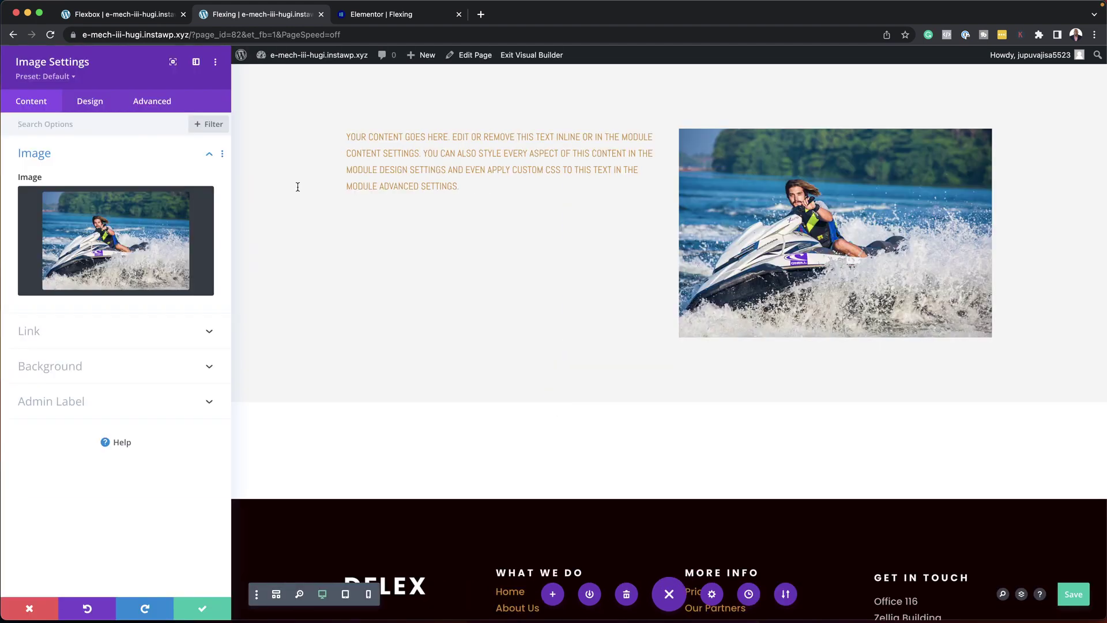
pyautogui.click(101, 103)
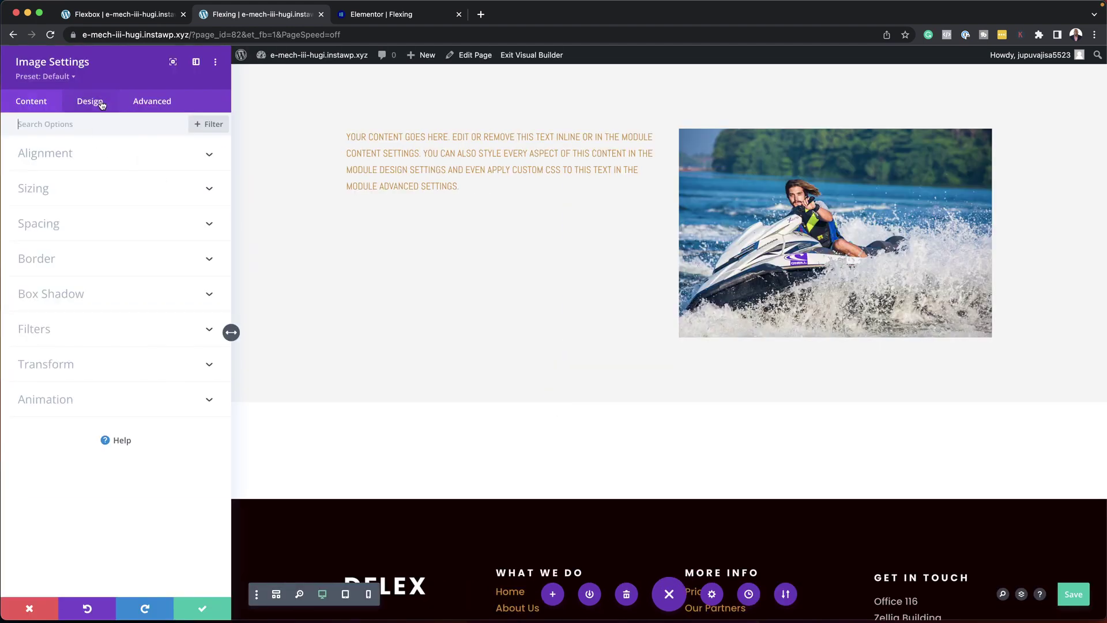
pyautogui.click(80, 185)
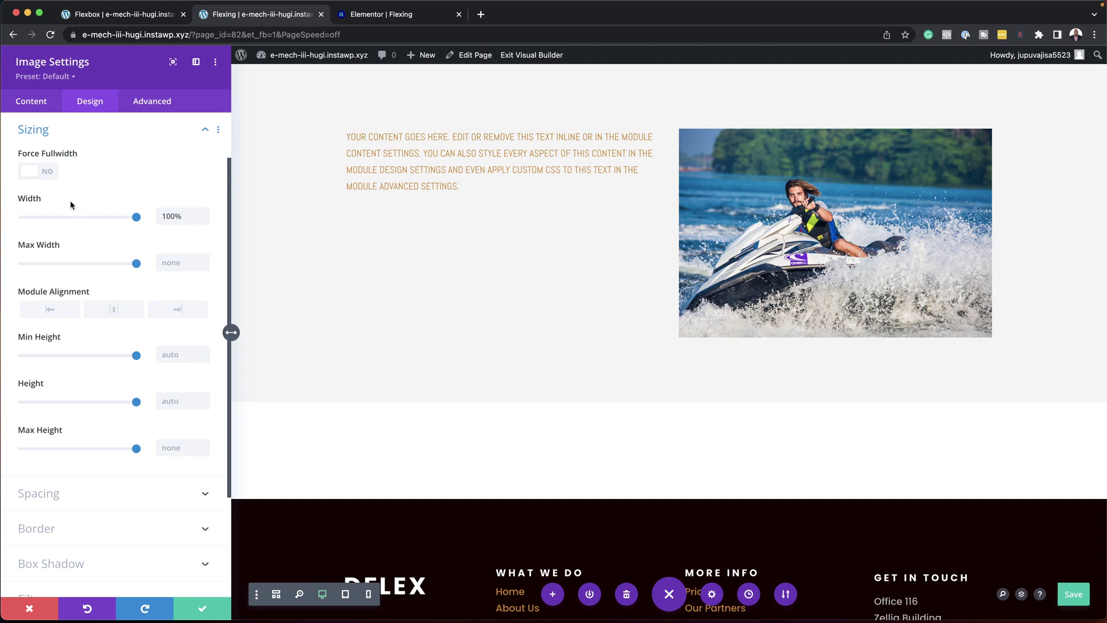
pyautogui.click(69, 198)
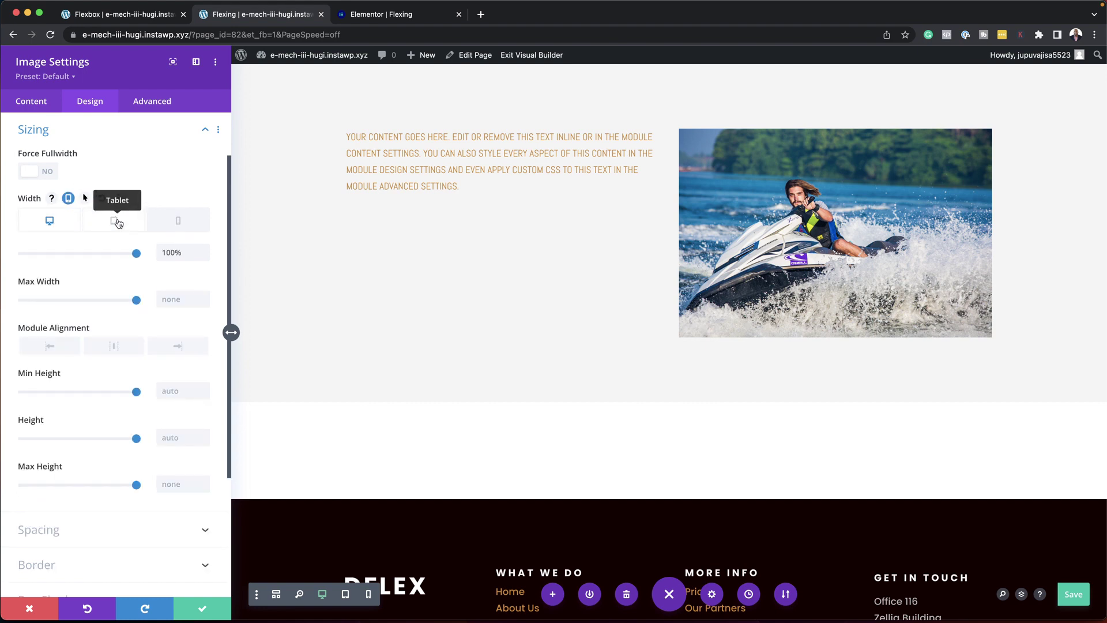
pyautogui.click(118, 224)
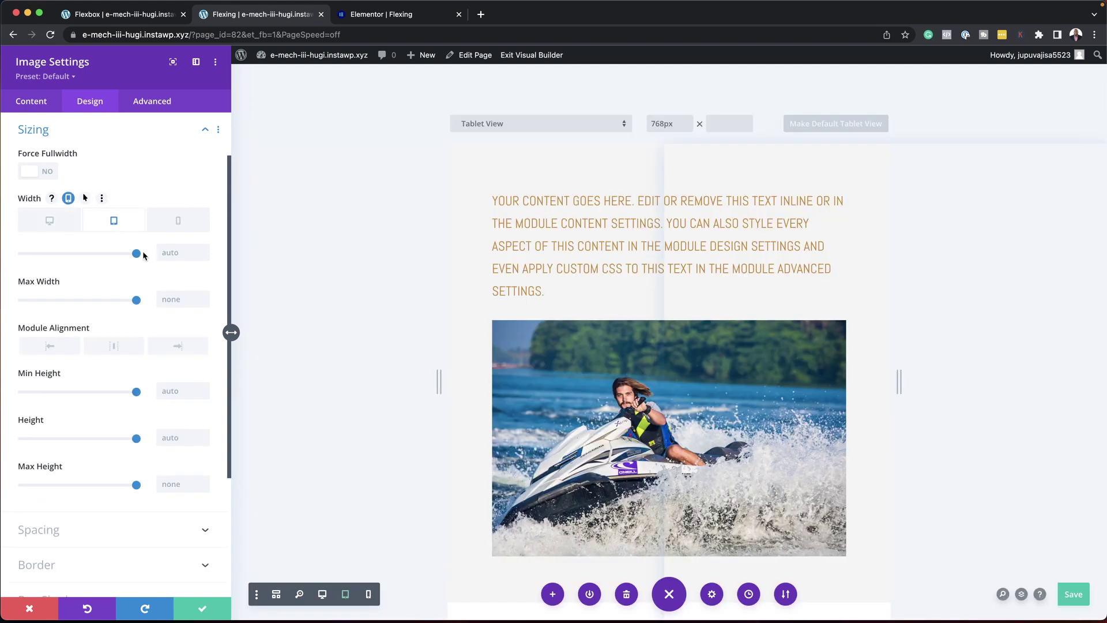
pyautogui.click(190, 223)
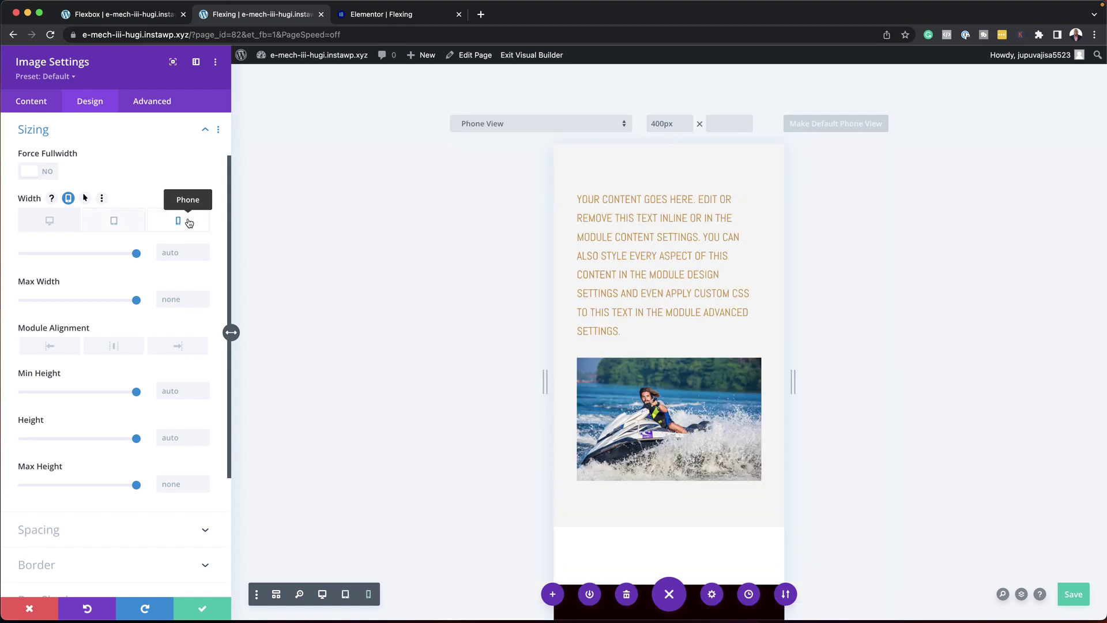
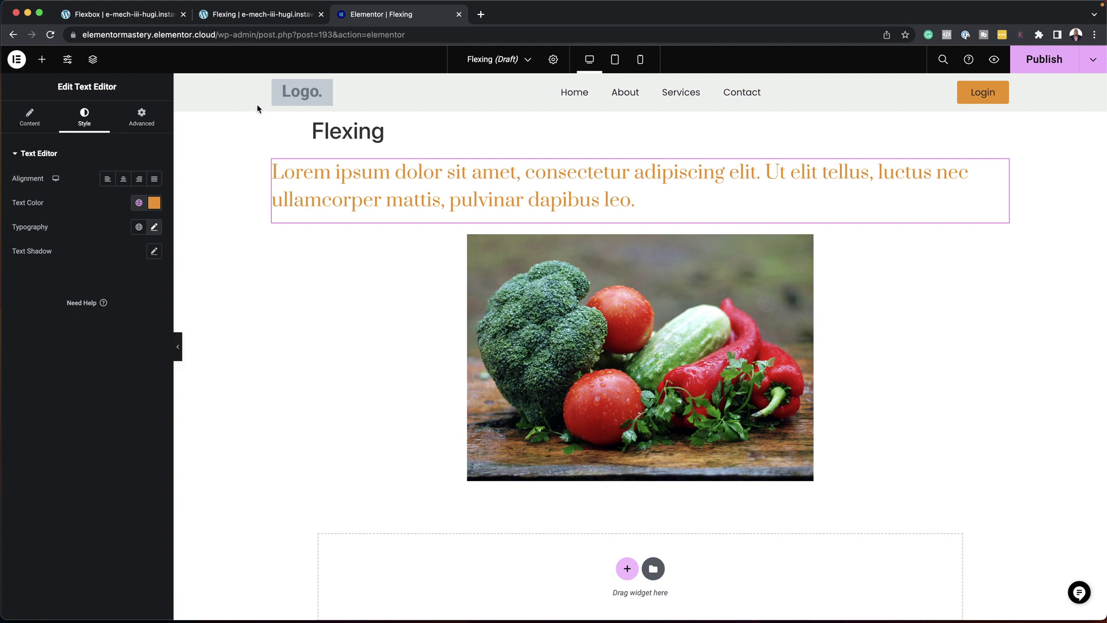
# - Collapse the Elementor side panel so the Flexing preview spans the full window
pyautogui.click(178, 352)
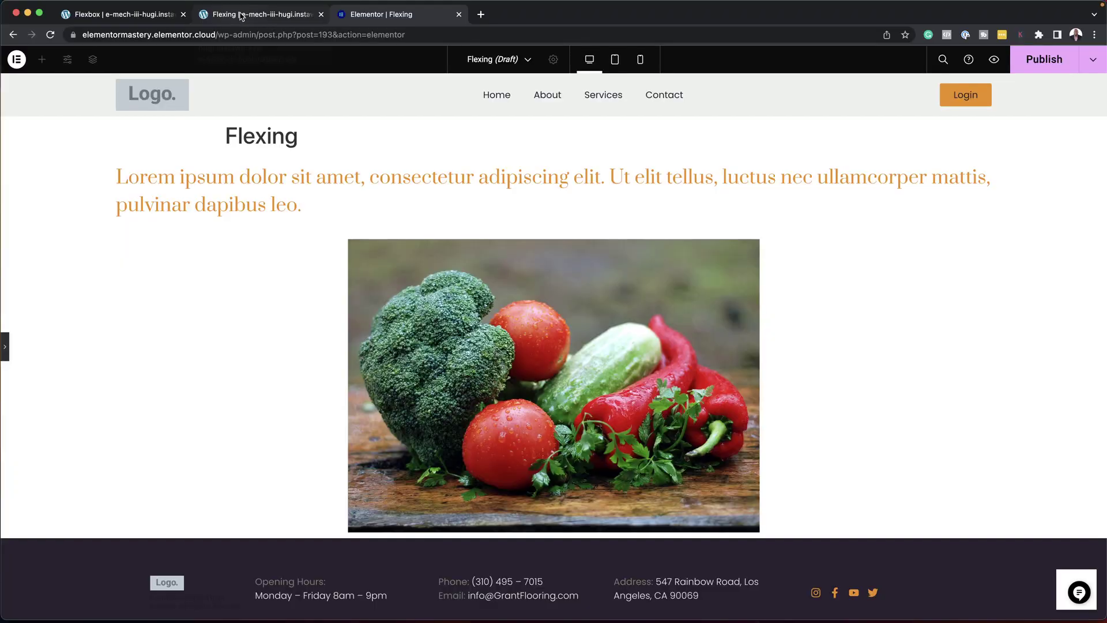
# - Confirm the jet-ski image settings and switch the Divi preview to Desktop View
pyautogui.click(240, 15)
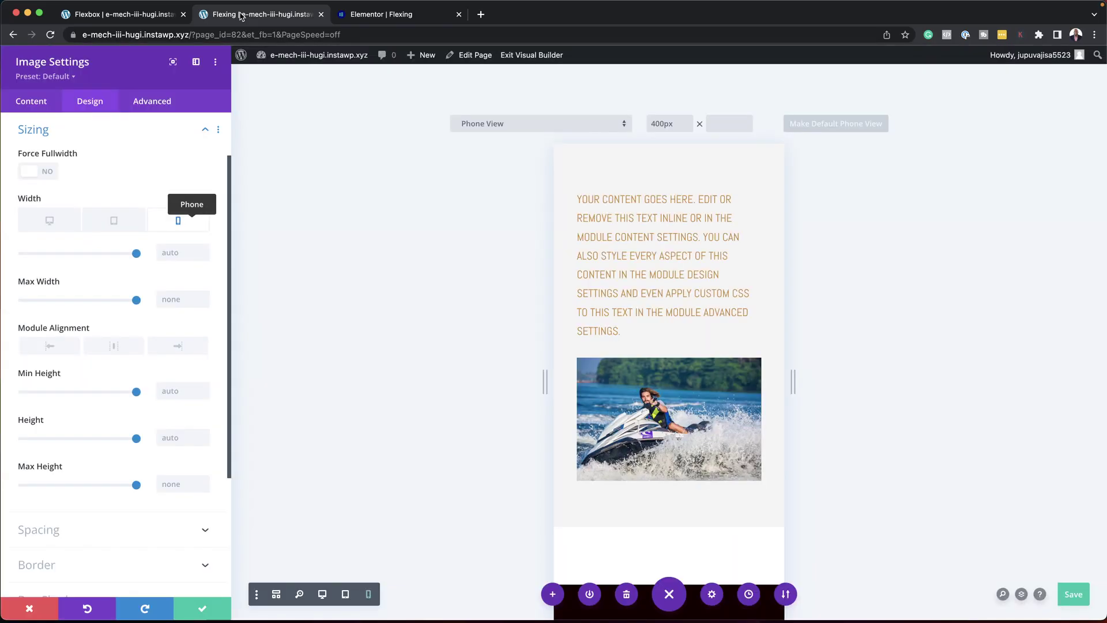
pyautogui.click(202, 609)
pyautogui.click(92, 594)
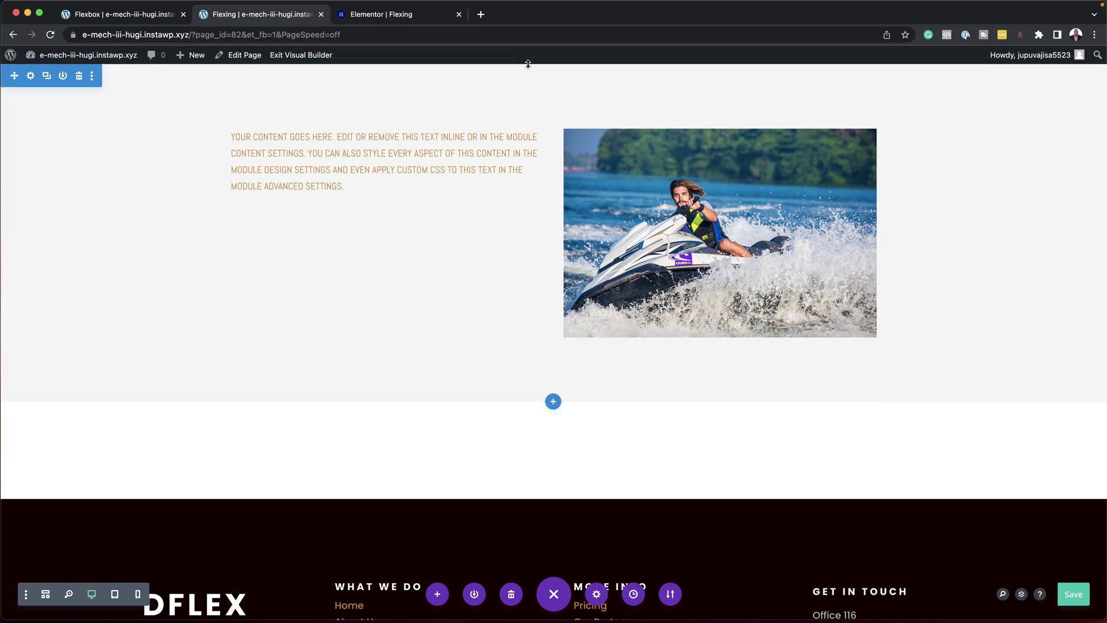
# - Go back to the Elementor Flexing tab and reopen the side panel with the text style settings
pyautogui.click(428, 17)
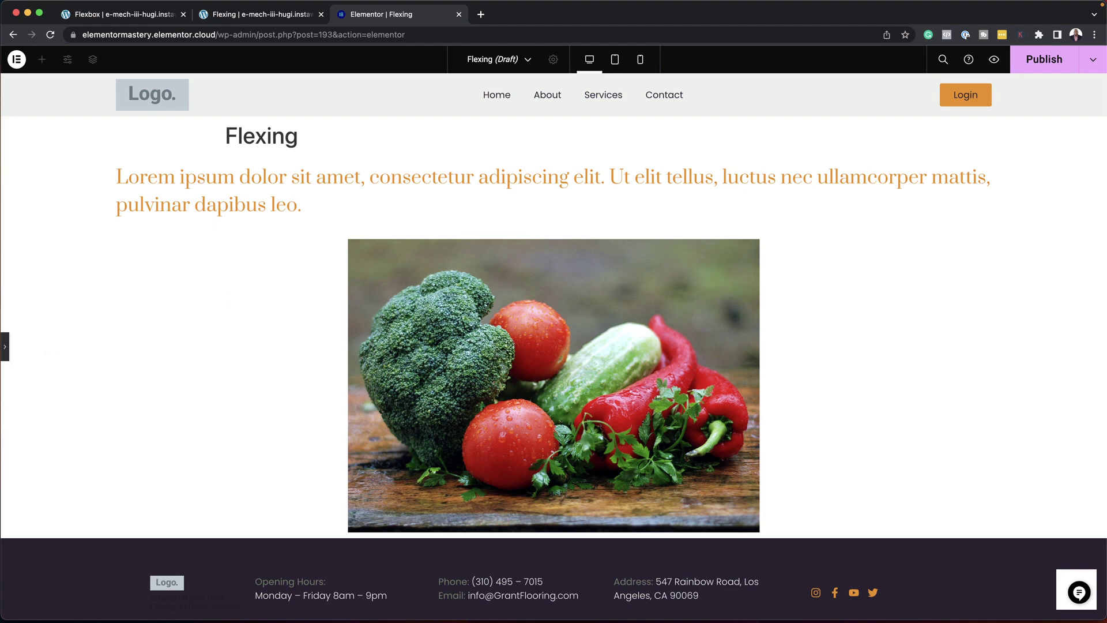
pyautogui.click(6, 347)
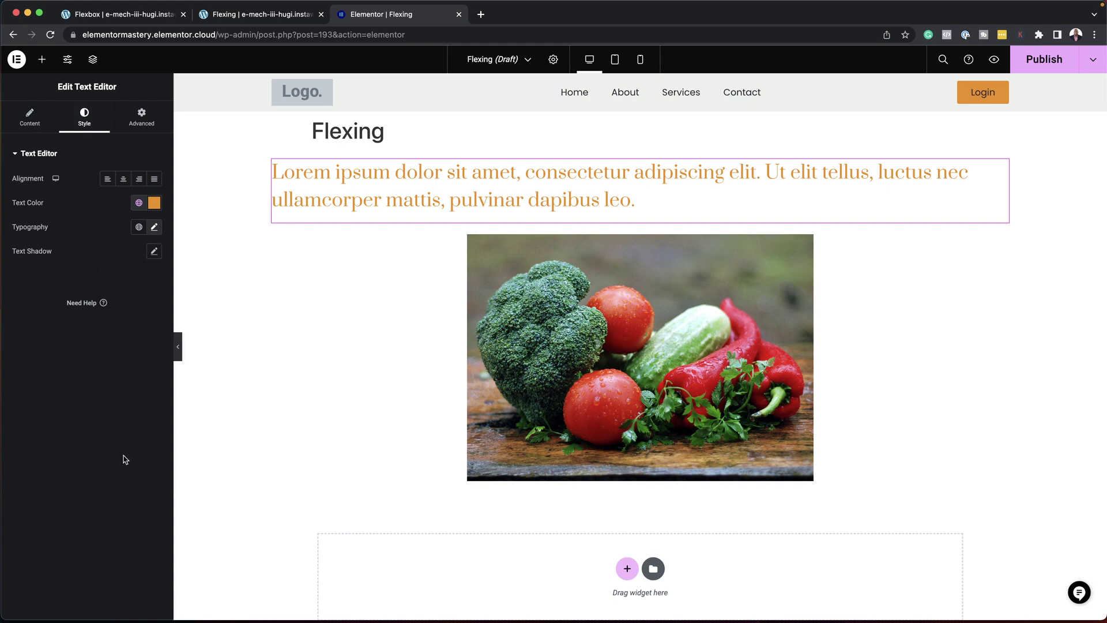
# - In Flexing's page settings, set Hide Title to Yes and Page Layout to Elementor Canvas
pyautogui.click(553, 60)
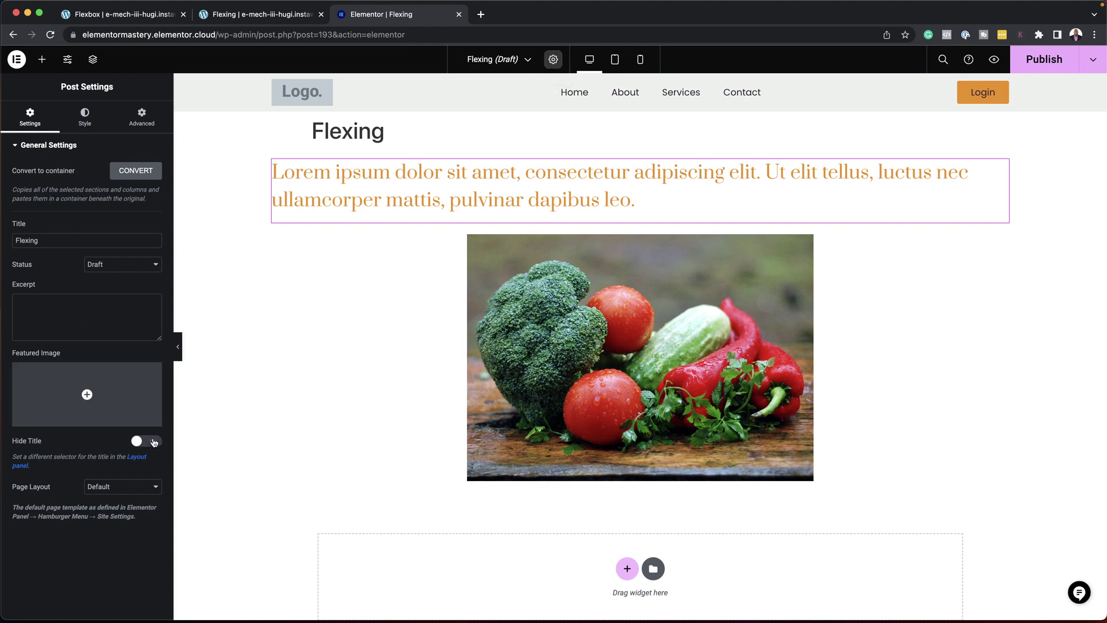
pyautogui.click(151, 441)
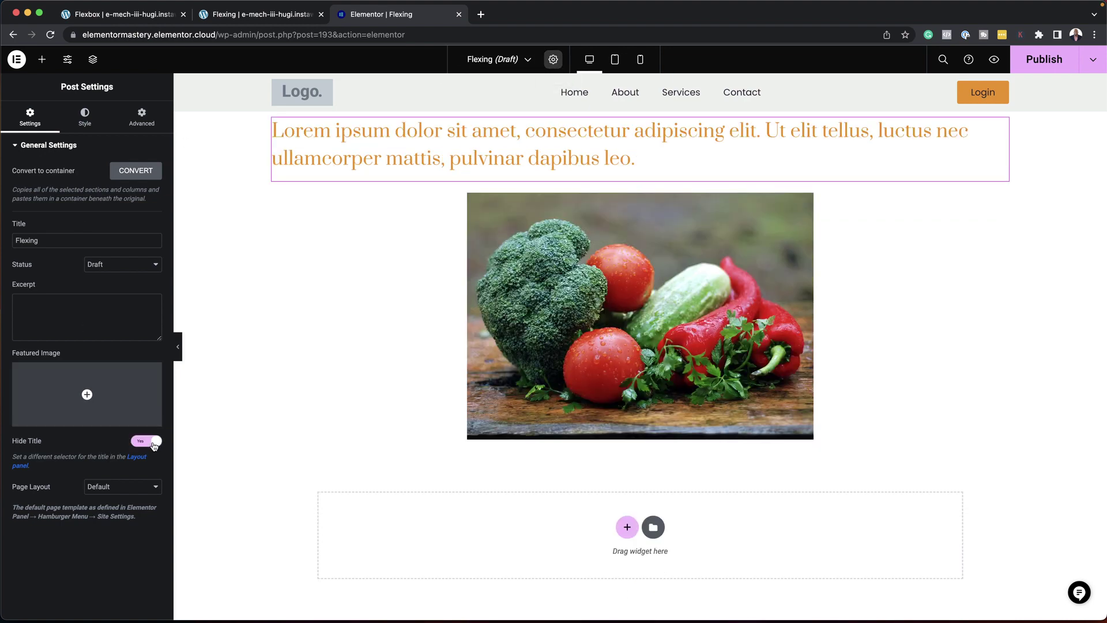
pyautogui.click(132, 491)
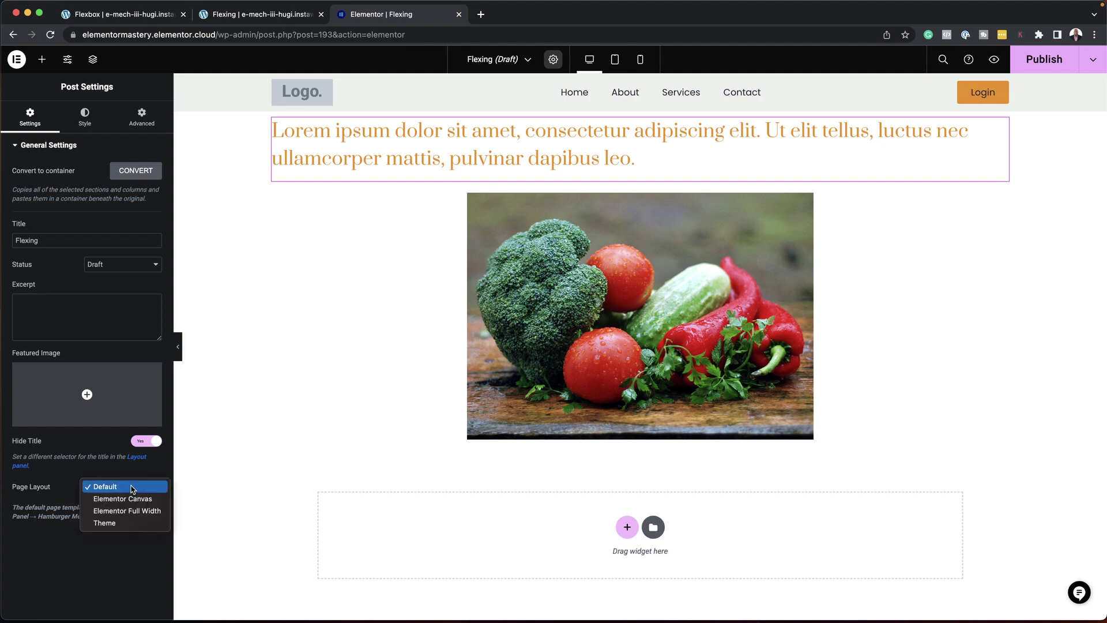
pyautogui.click(144, 499)
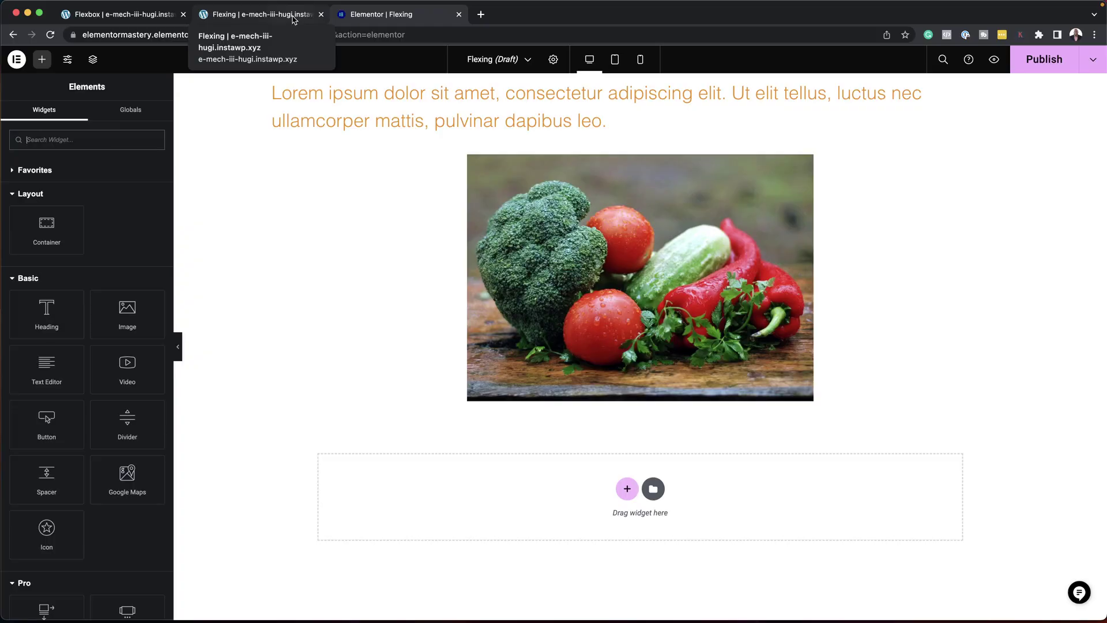
# - Save the Divi Flexing page, then review its Page Settings Content, Design and Advanced tabs
pyautogui.click(293, 19)
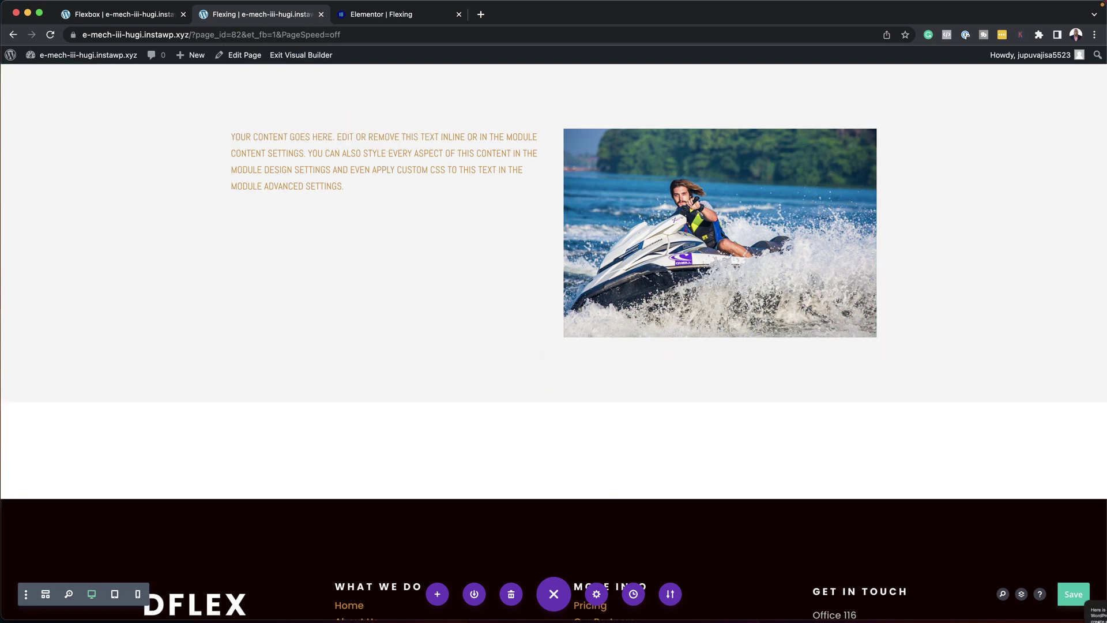
pyautogui.click(1067, 597)
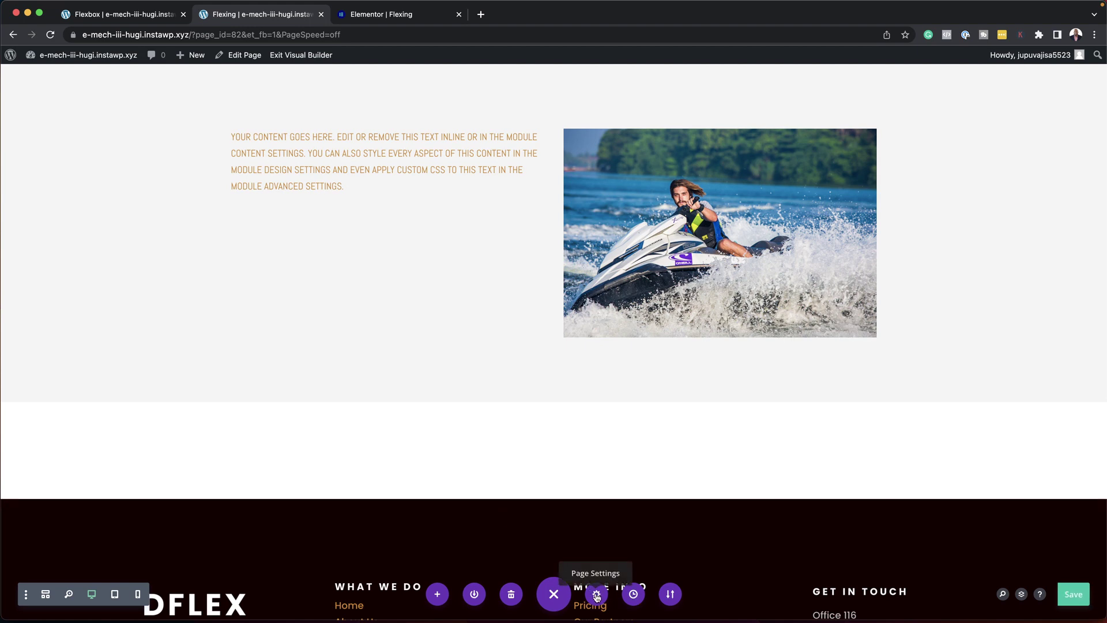
pyautogui.click(597, 594)
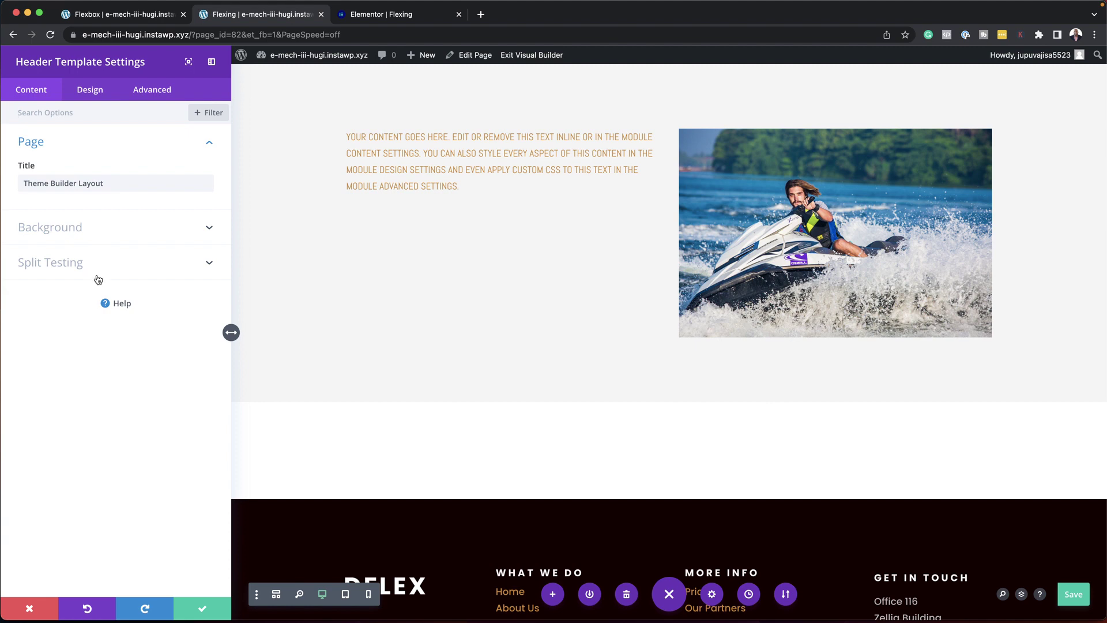
pyautogui.click(66, 229)
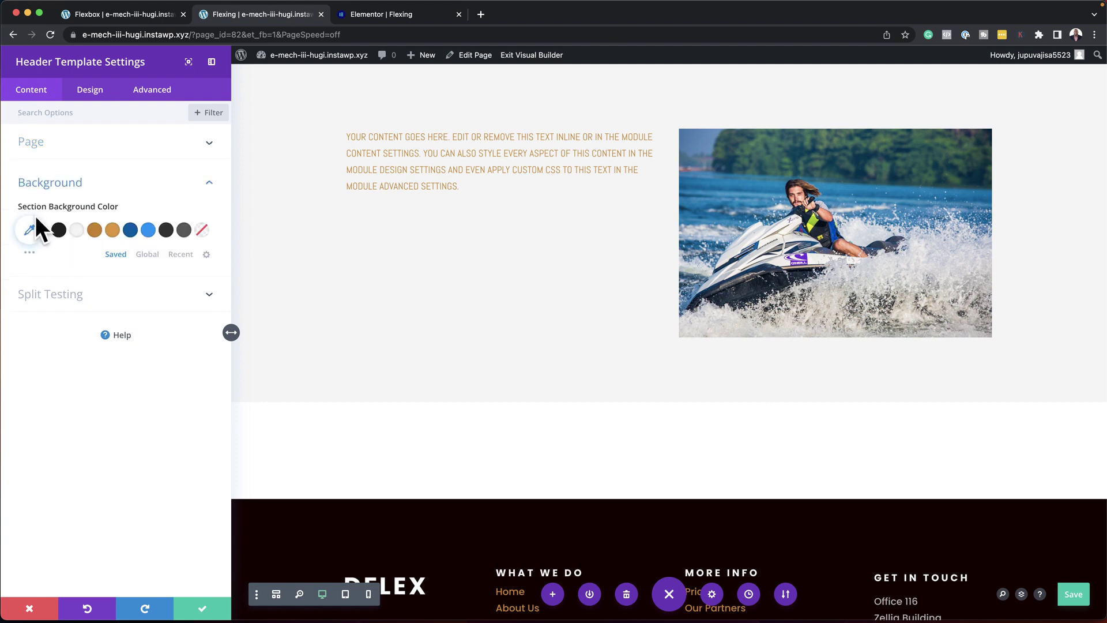
pyautogui.click(91, 92)
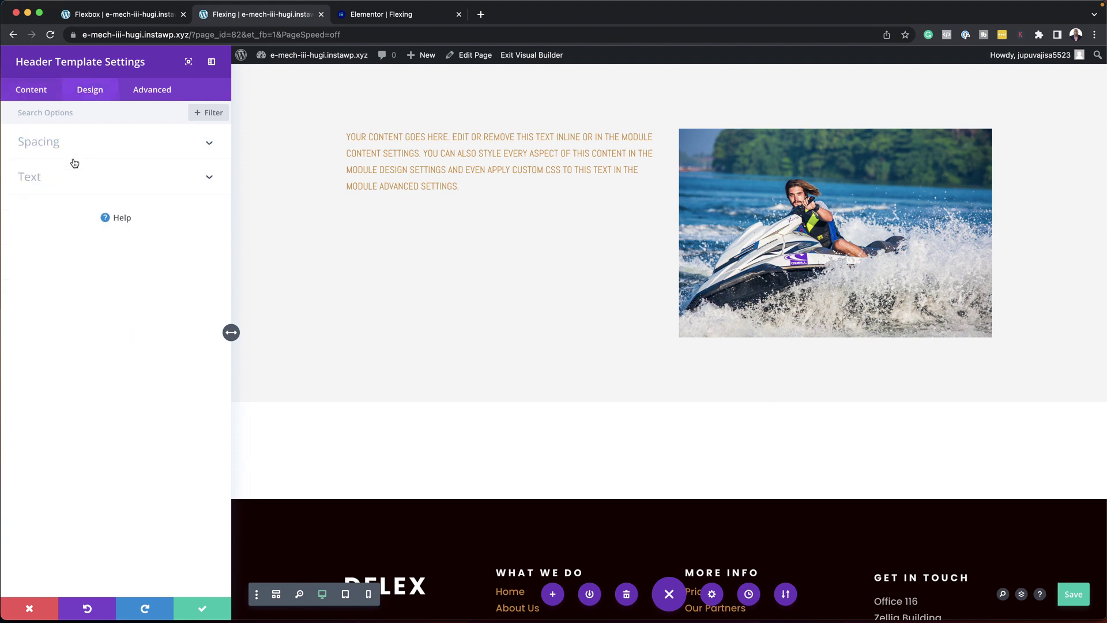
pyautogui.click(43, 182)
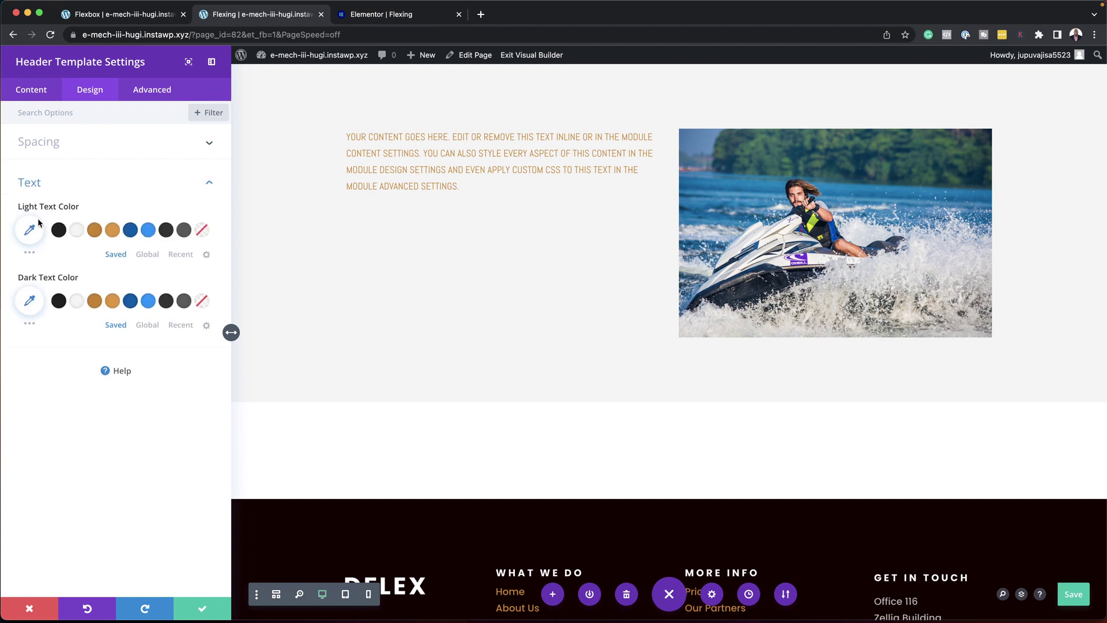
pyautogui.click(151, 92)
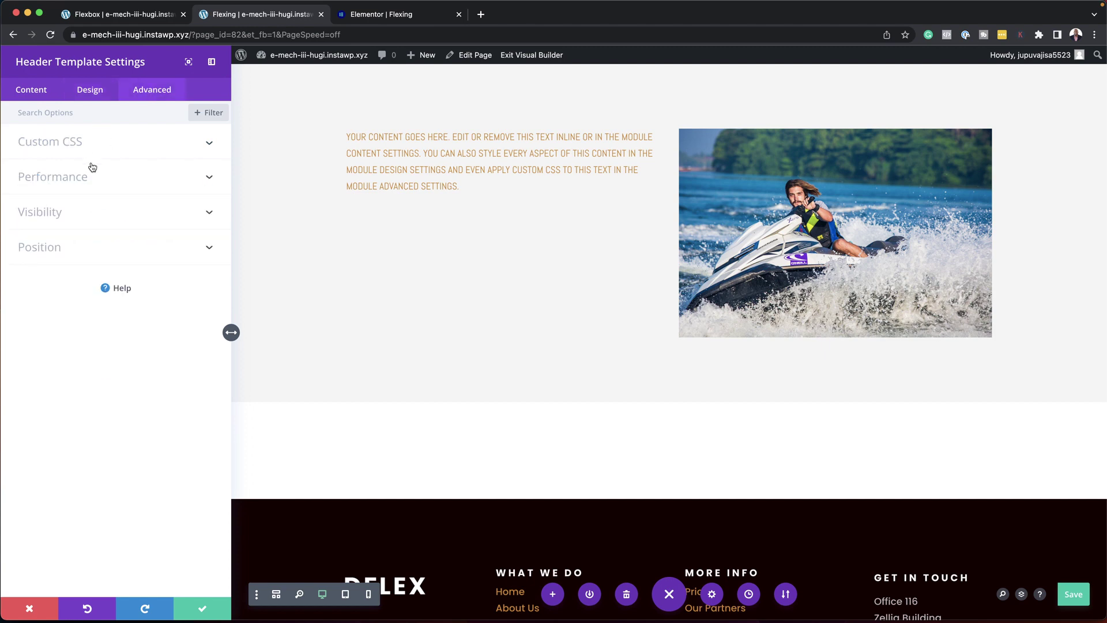
pyautogui.click(31, 91)
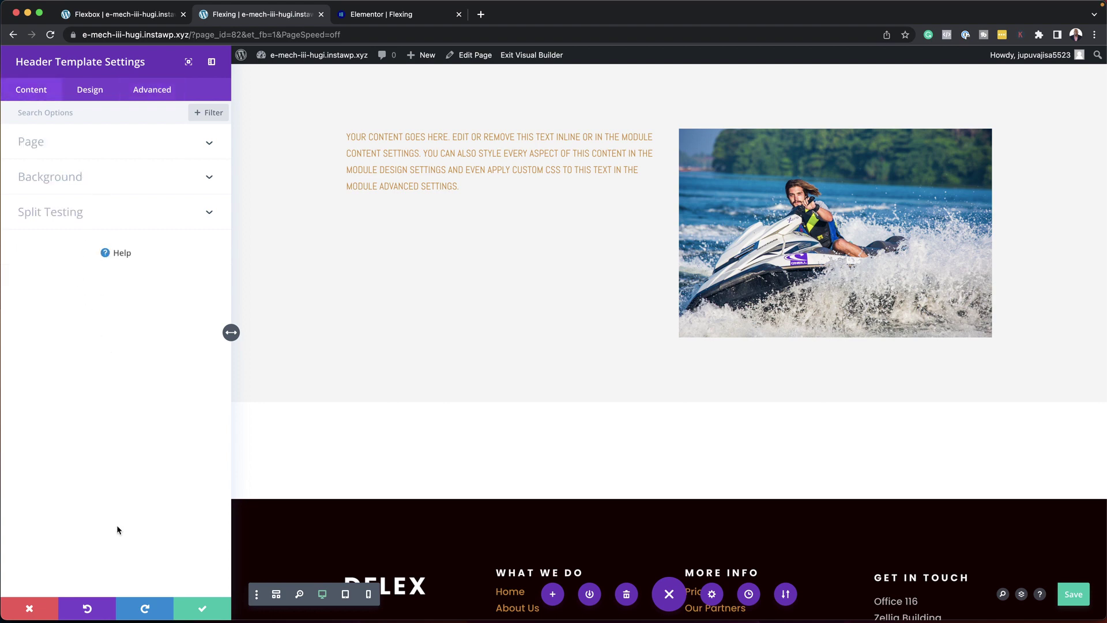
pyautogui.click(203, 609)
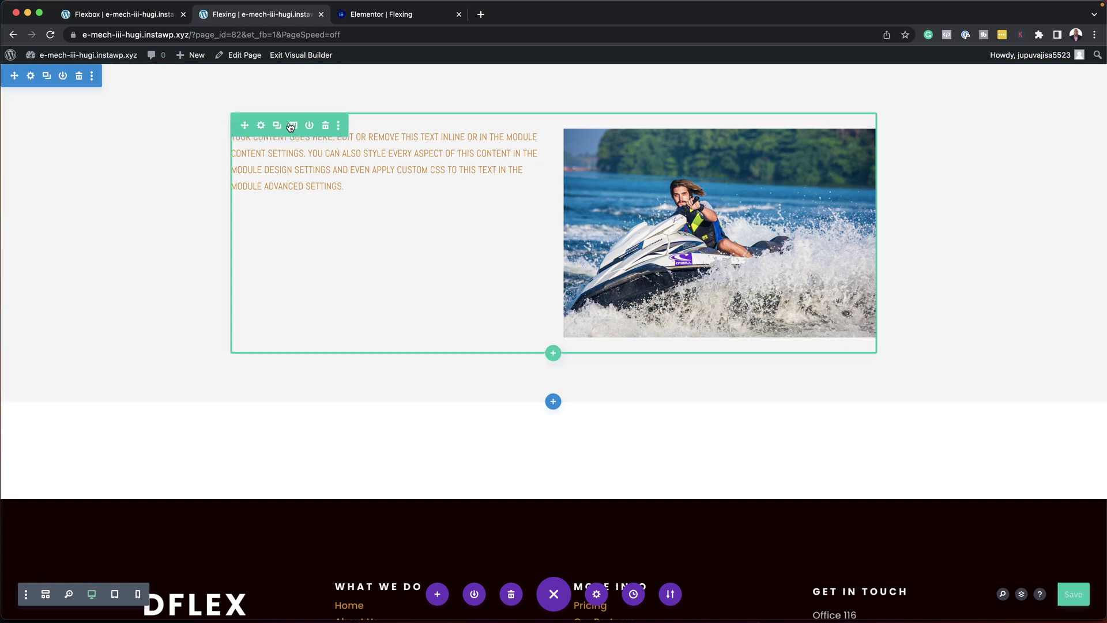
# - Open Flexing in the WordPress editor, set its template to Blank Page, and update
pyautogui.click(295, 57)
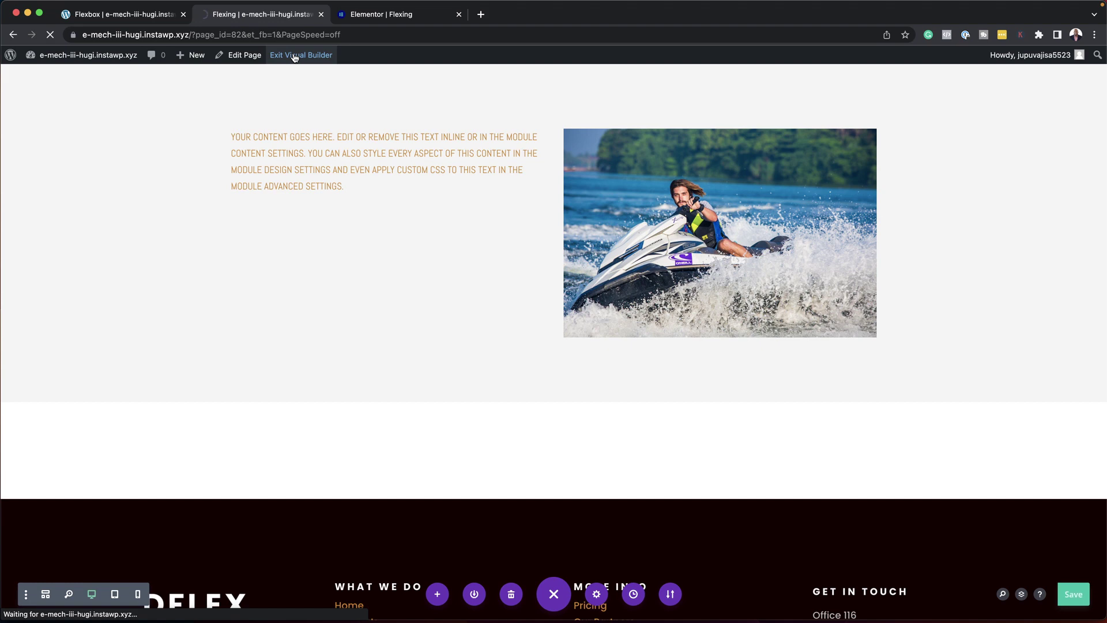
pyautogui.click(247, 60)
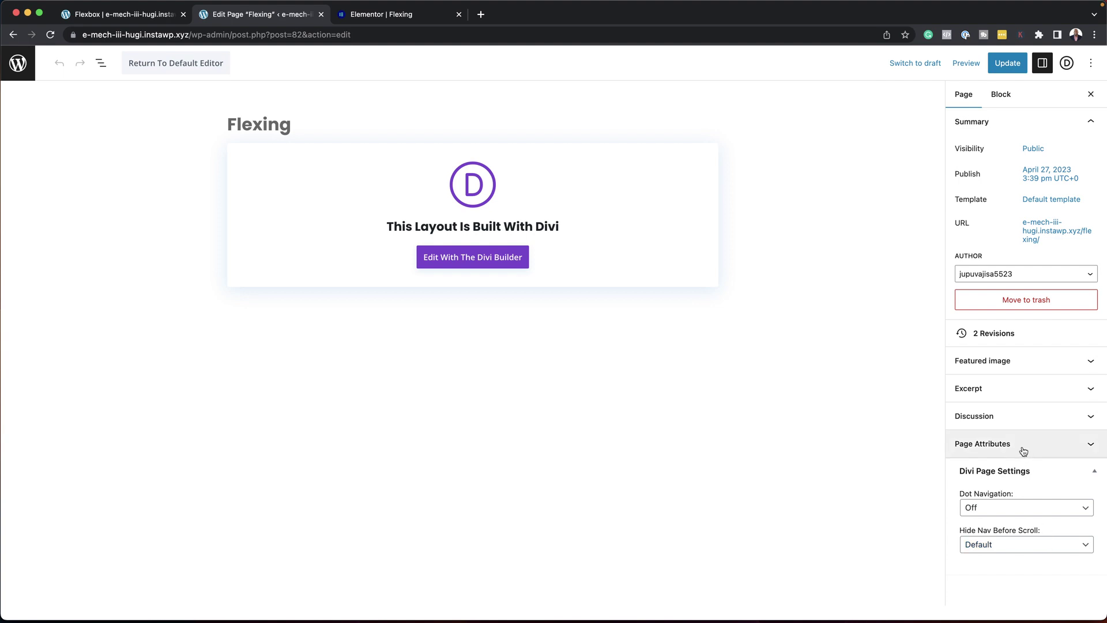
pyautogui.click(1076, 201)
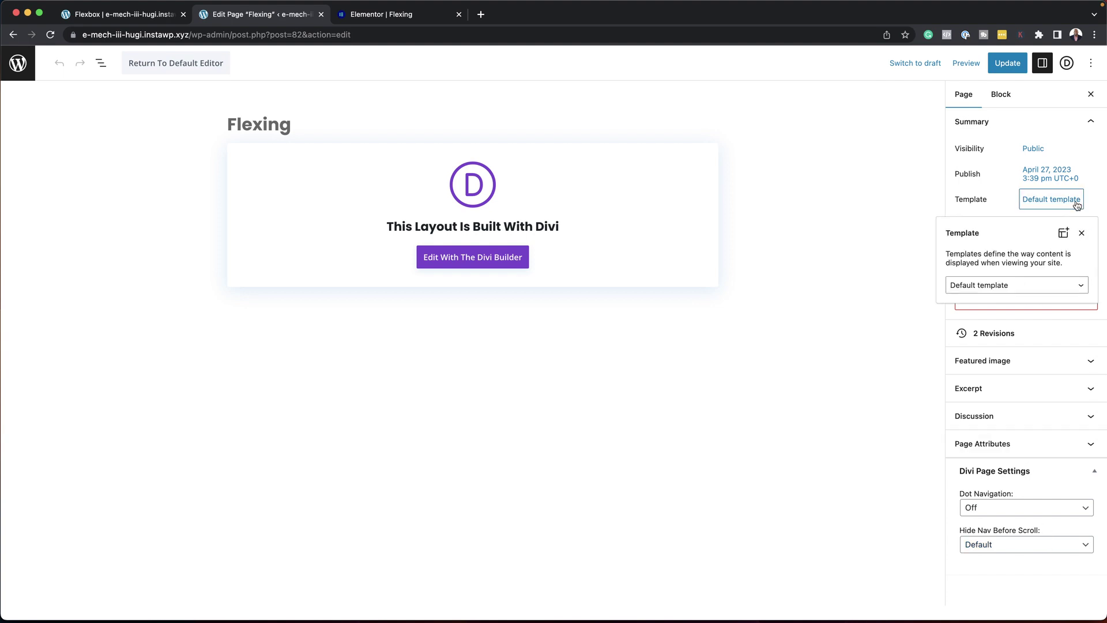
pyautogui.click(1025, 287)
pyautogui.click(1003, 298)
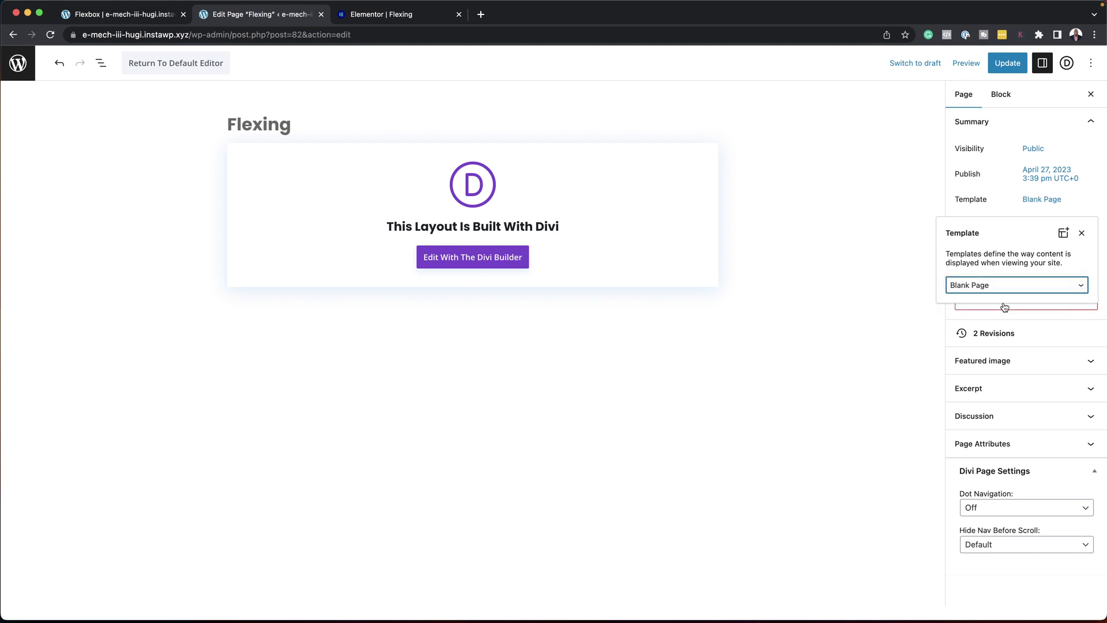
pyautogui.click(1008, 65)
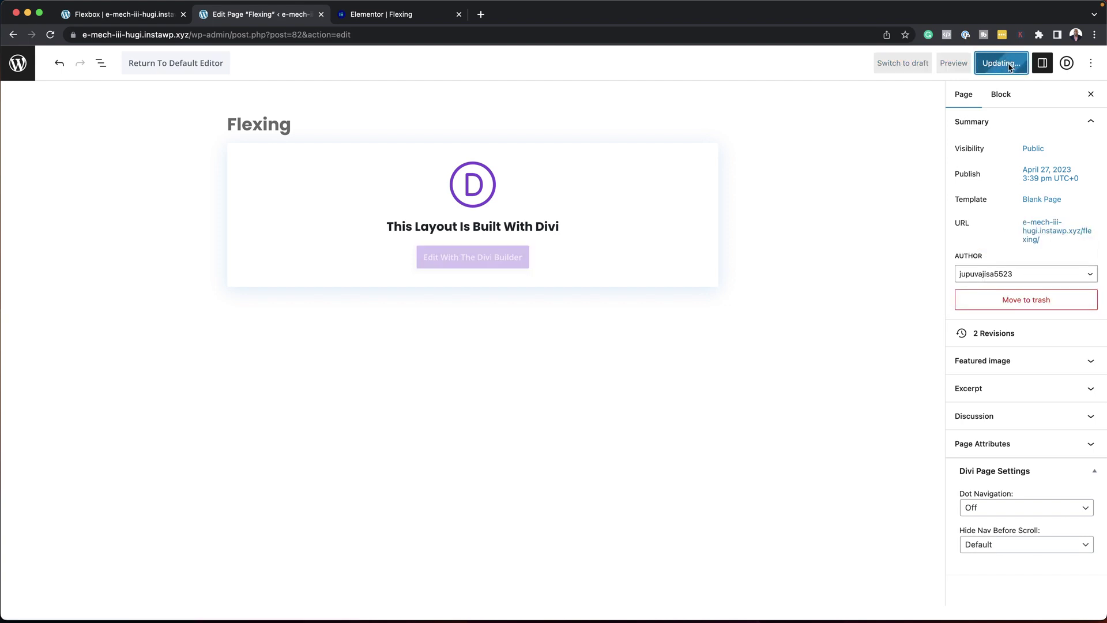
# - Launch the Divi visual builder on Flexing and dismiss the Insert Module picker
pyautogui.click(497, 258)
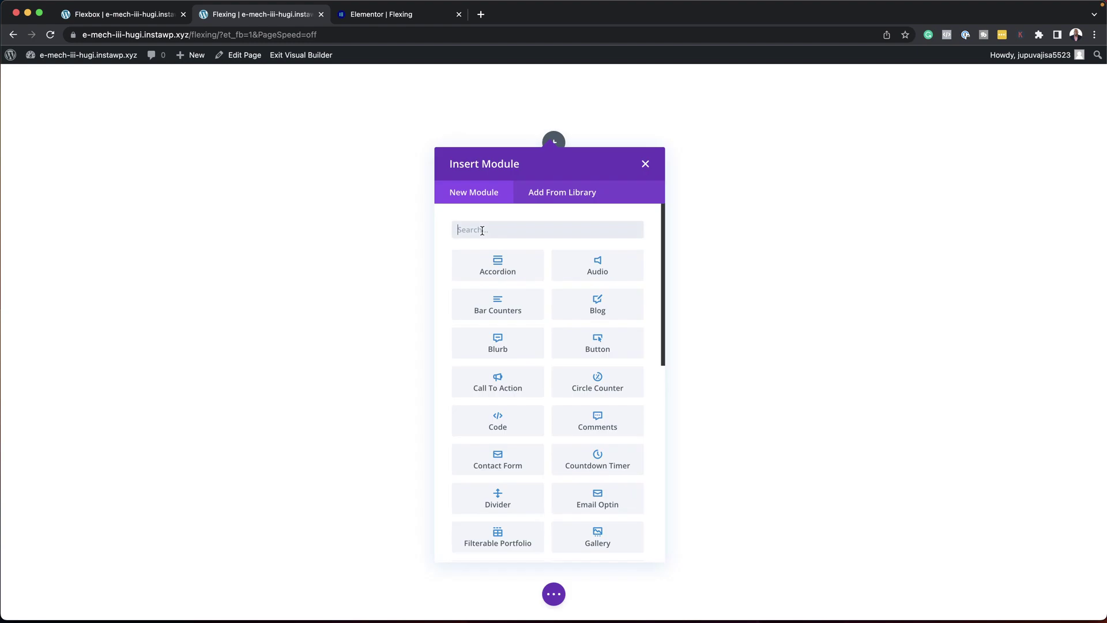
pyautogui.click(646, 165)
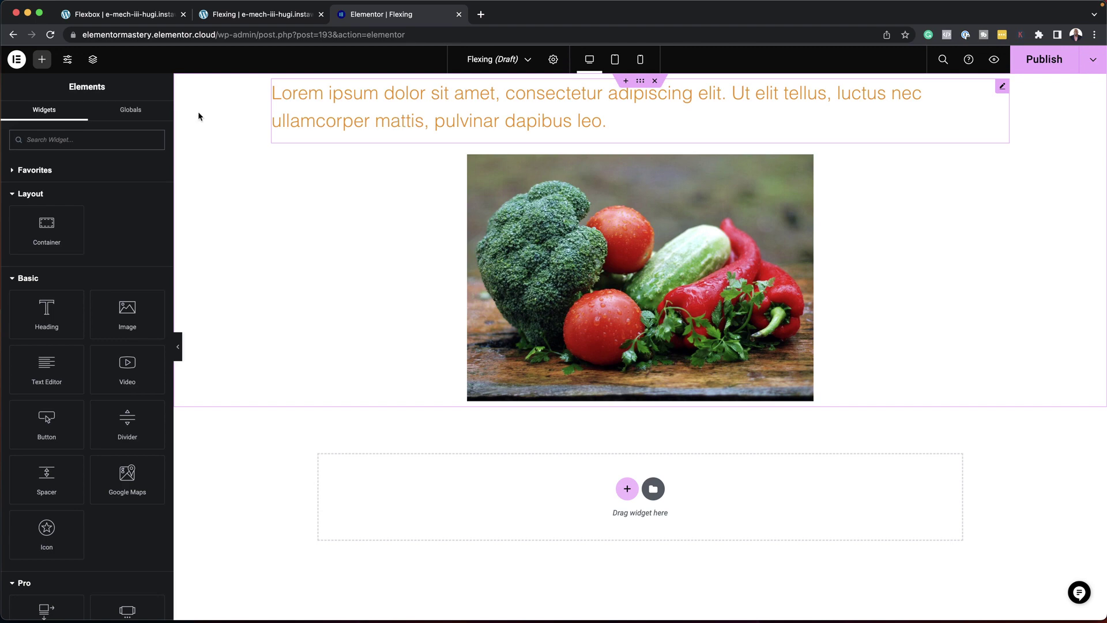
# - Return to the Flexing browser tab showing the Divi builder's empty row
pyautogui.click(284, 17)
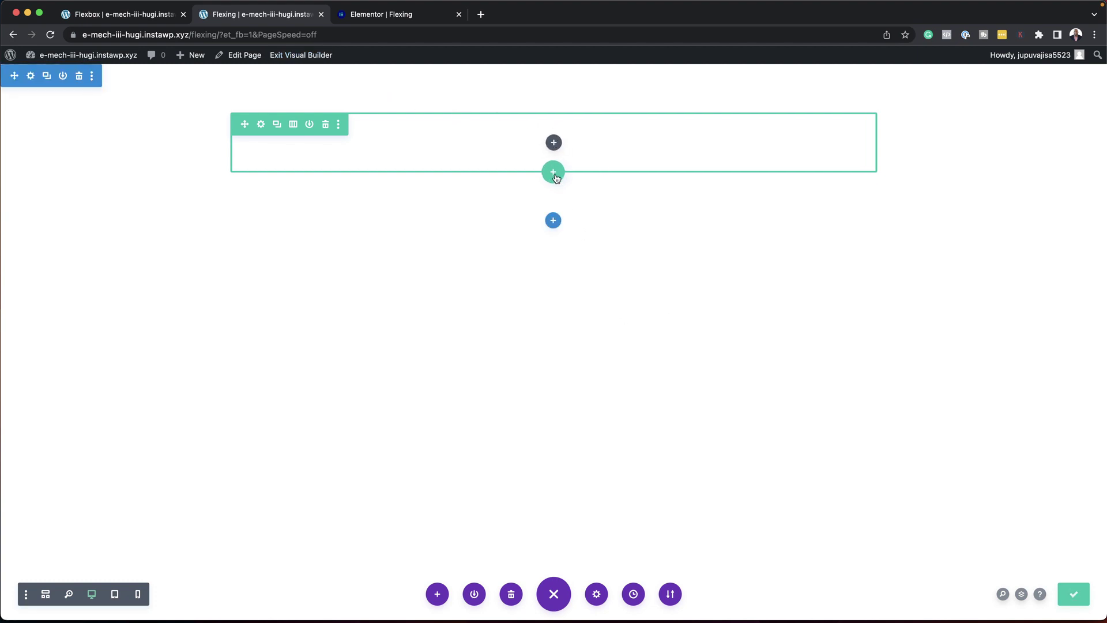
# - Split the row into two equal columns and add a default Text module on the left
pyautogui.click(292, 126)
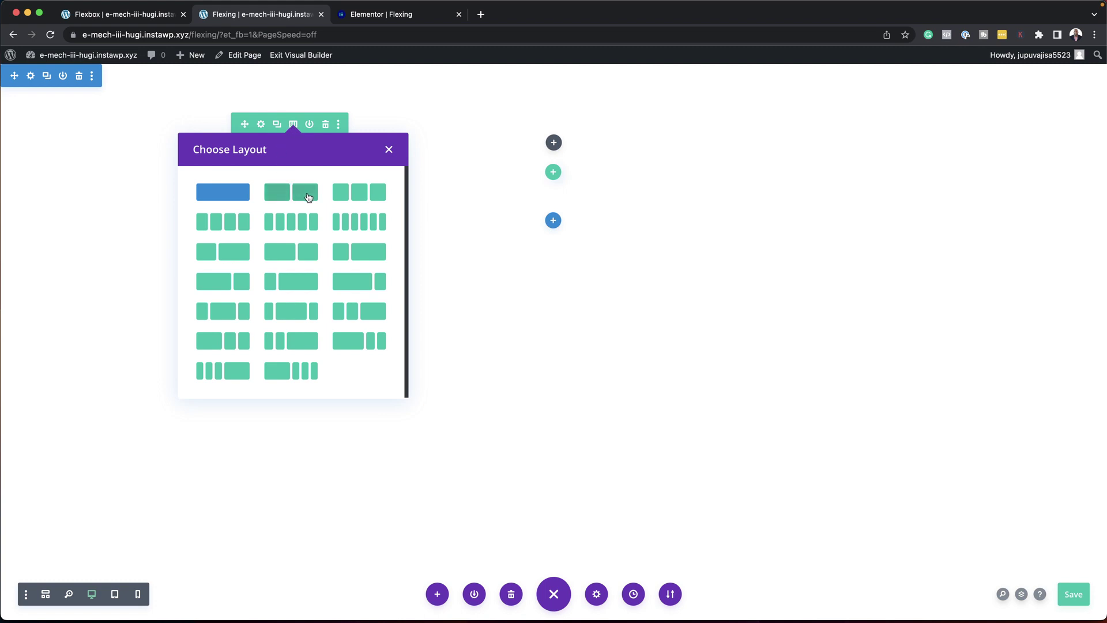
pyautogui.click(291, 192)
pyautogui.click(387, 143)
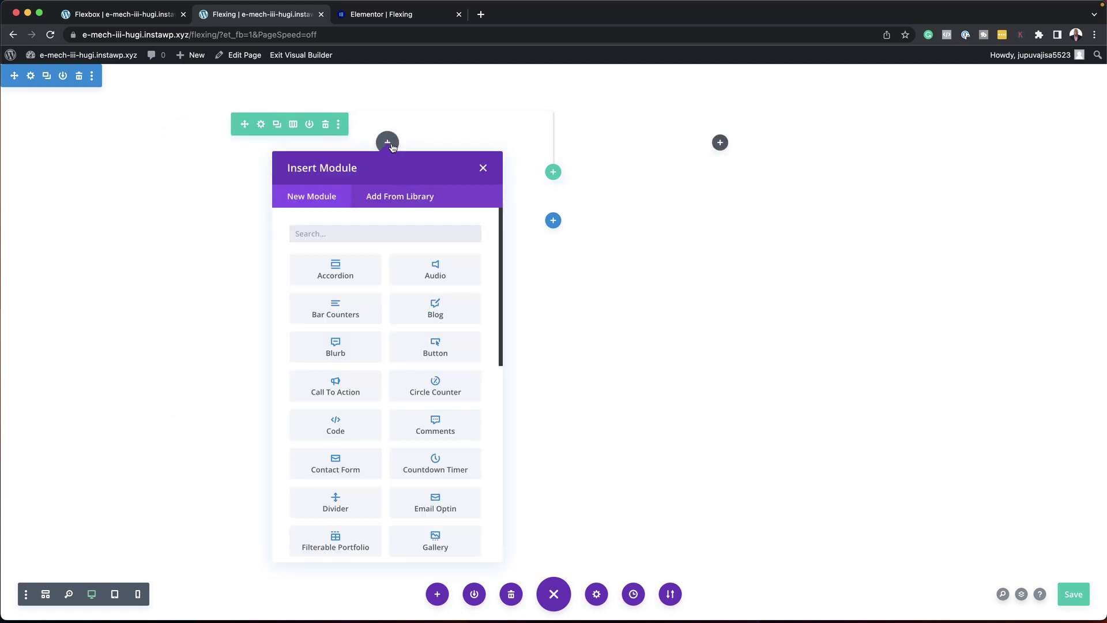
pyautogui.write('text')
pyautogui.click(340, 266)
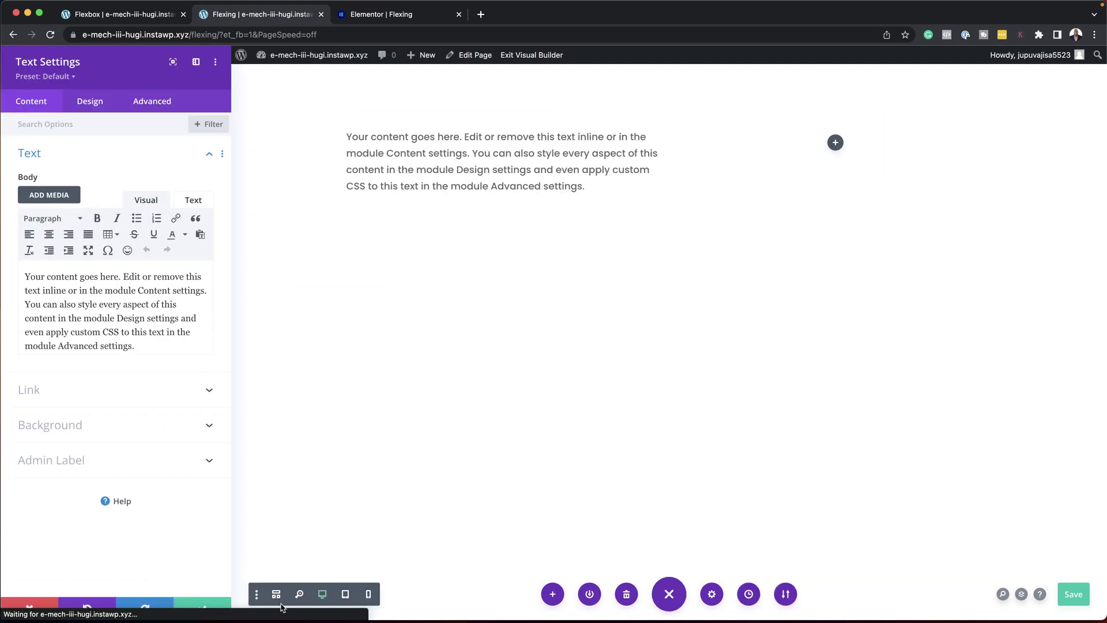
pyautogui.click(225, 605)
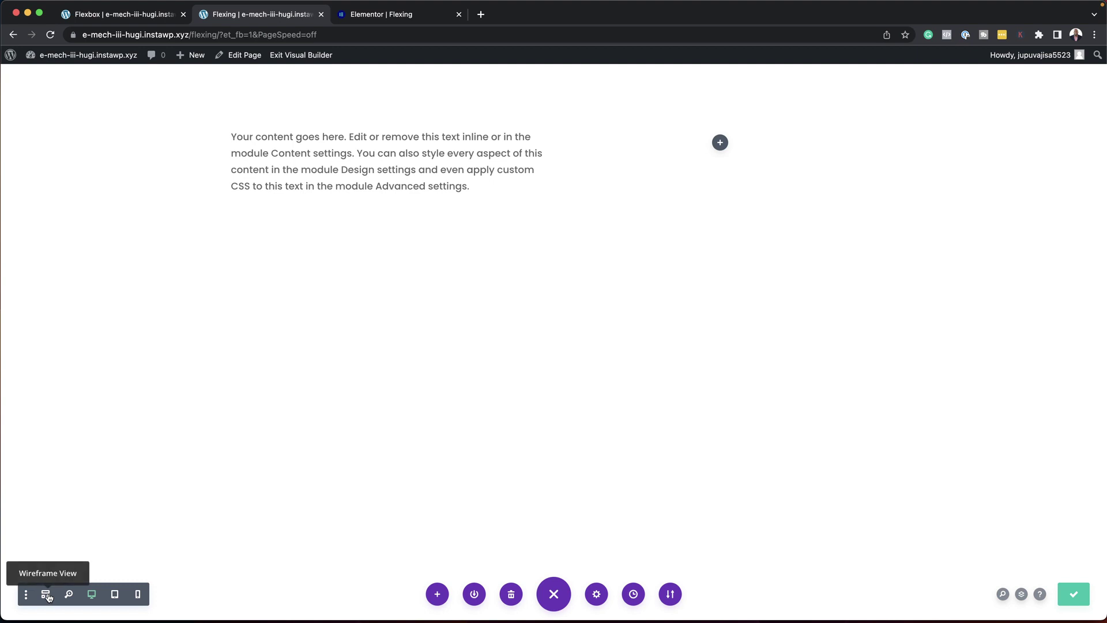
# - Add an Image module with the jet-ski photo to the right column, then return to Desktop View
pyautogui.click(47, 595)
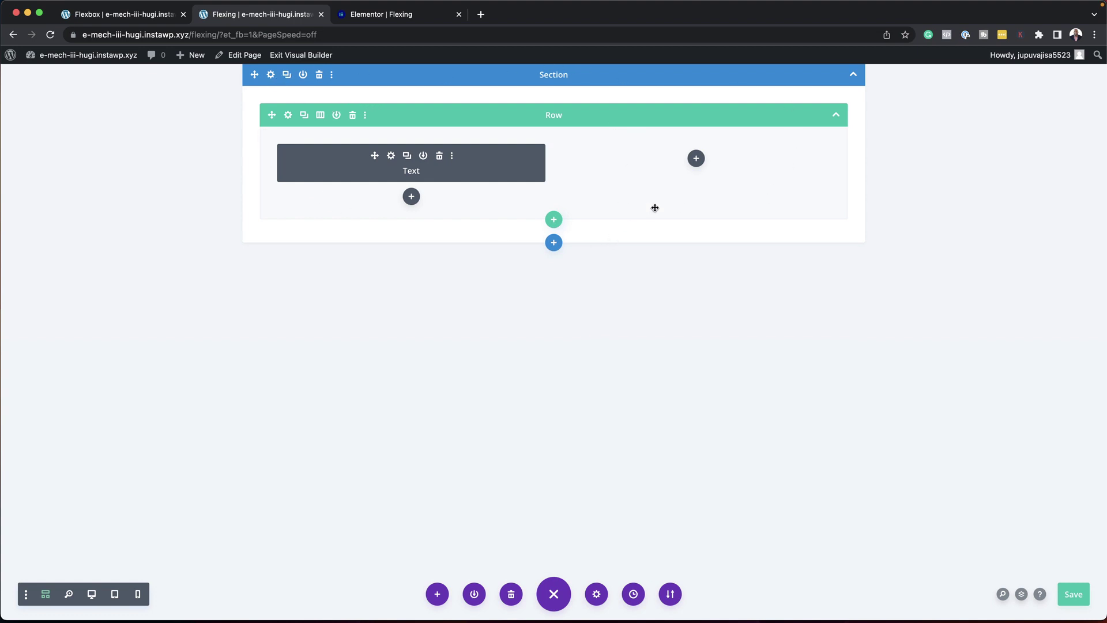
pyautogui.click(696, 158)
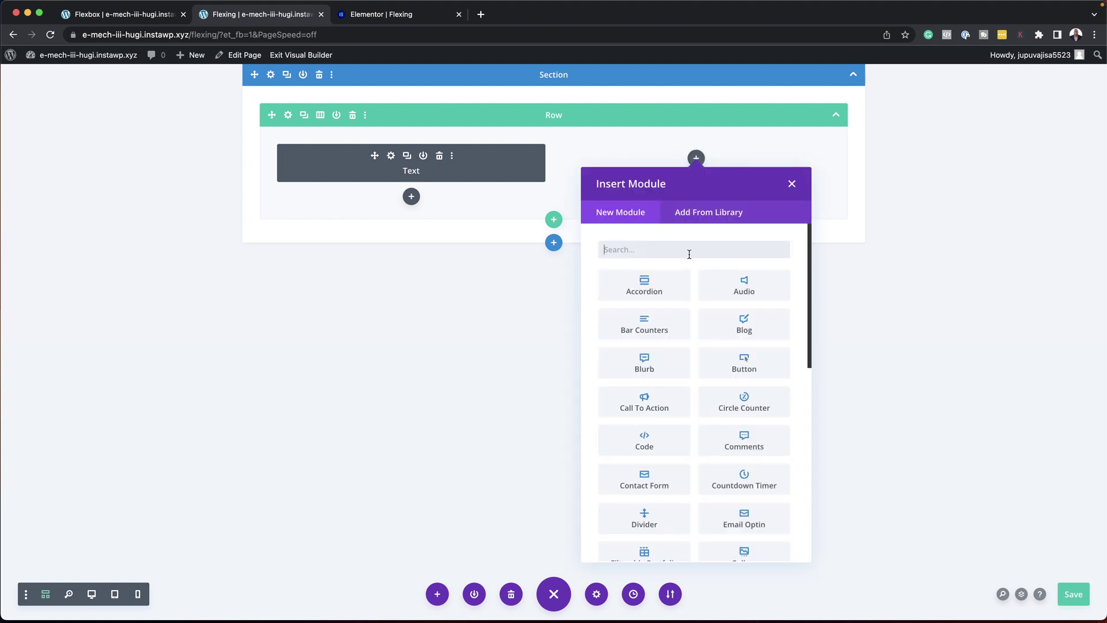
pyautogui.write('image')
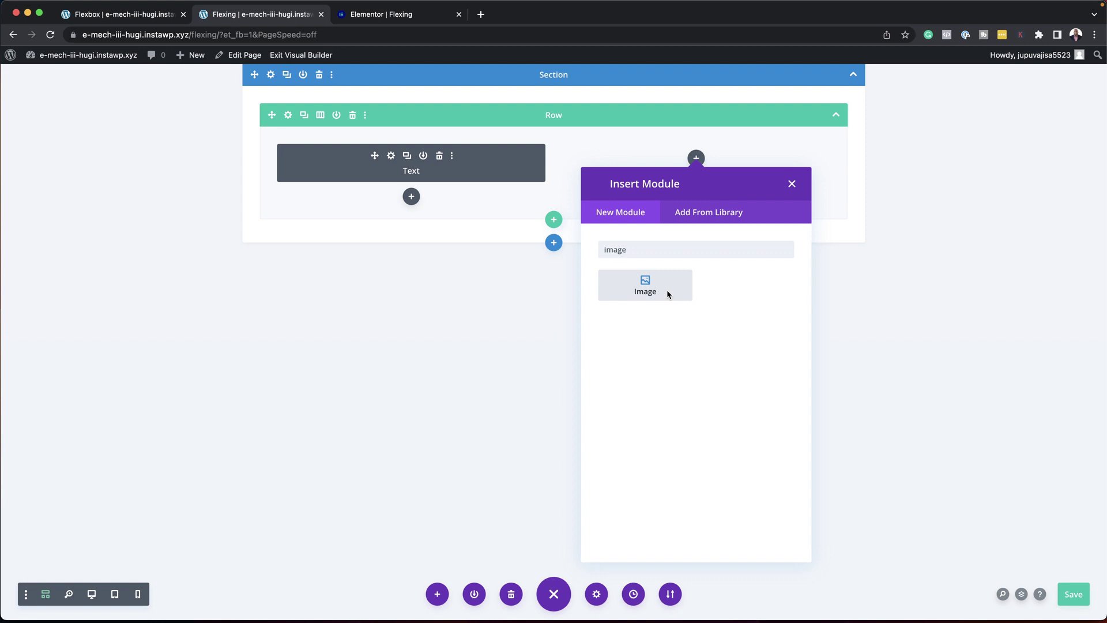
pyautogui.click(667, 289)
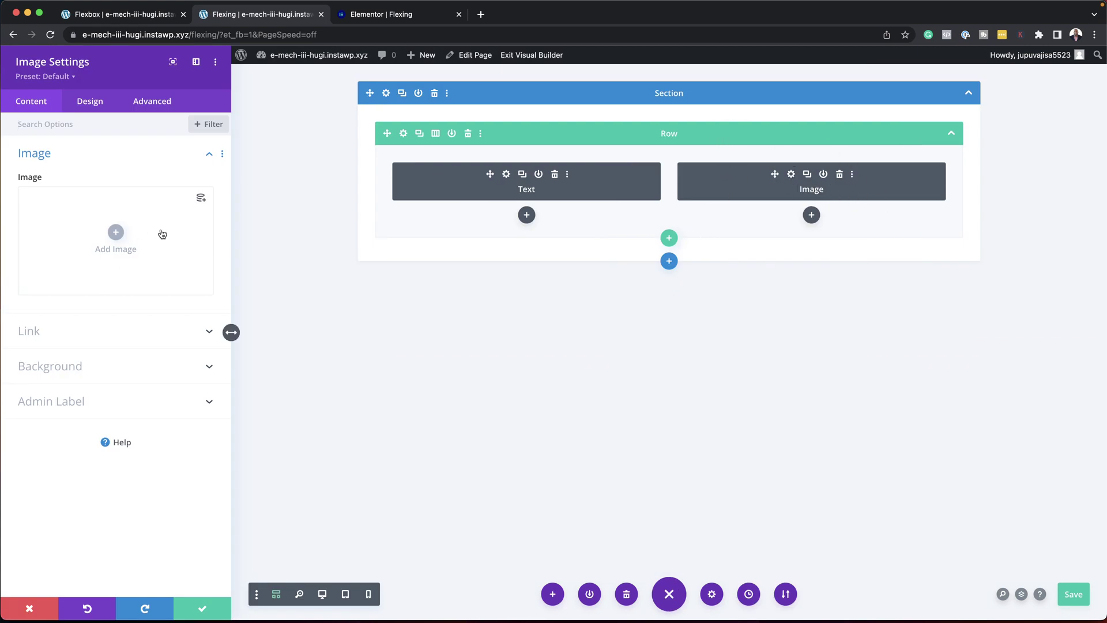
pyautogui.click(116, 232)
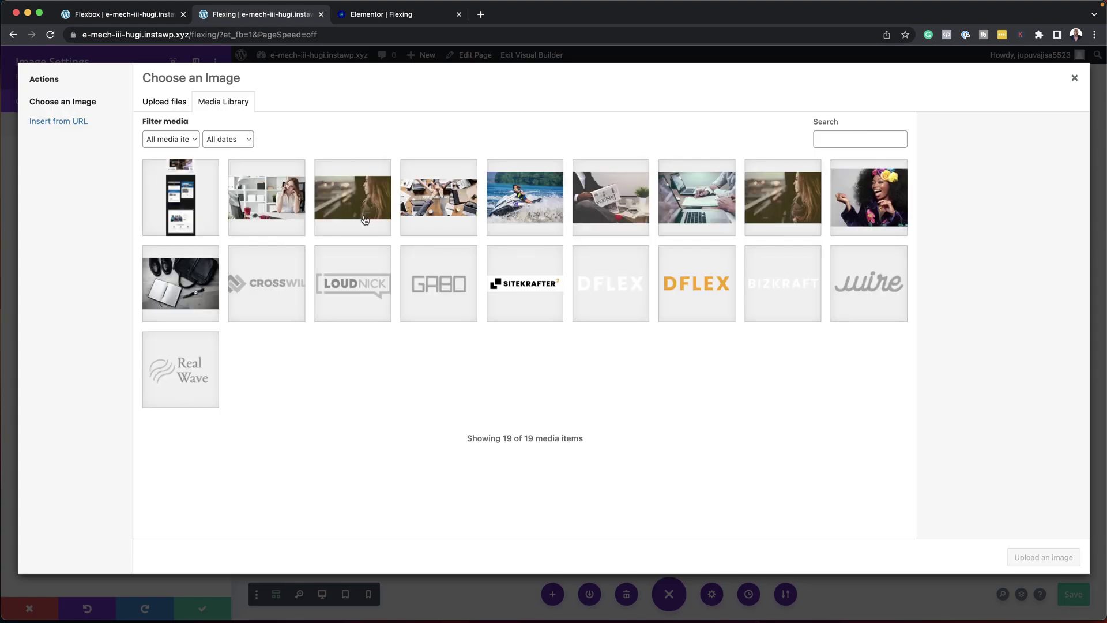
pyautogui.click(509, 200)
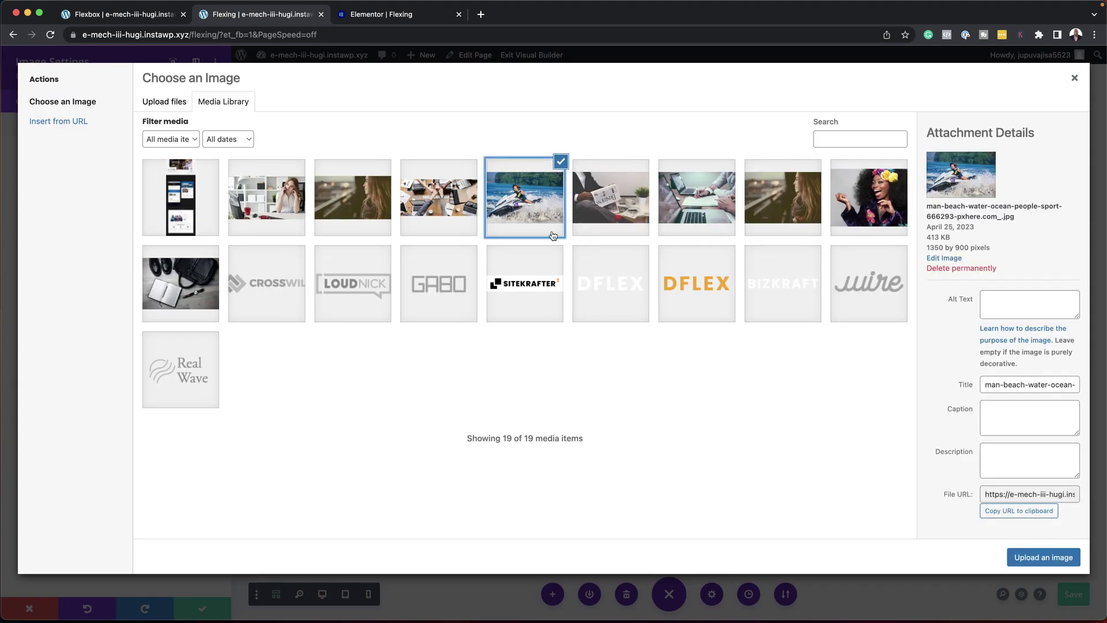
pyautogui.click(1051, 558)
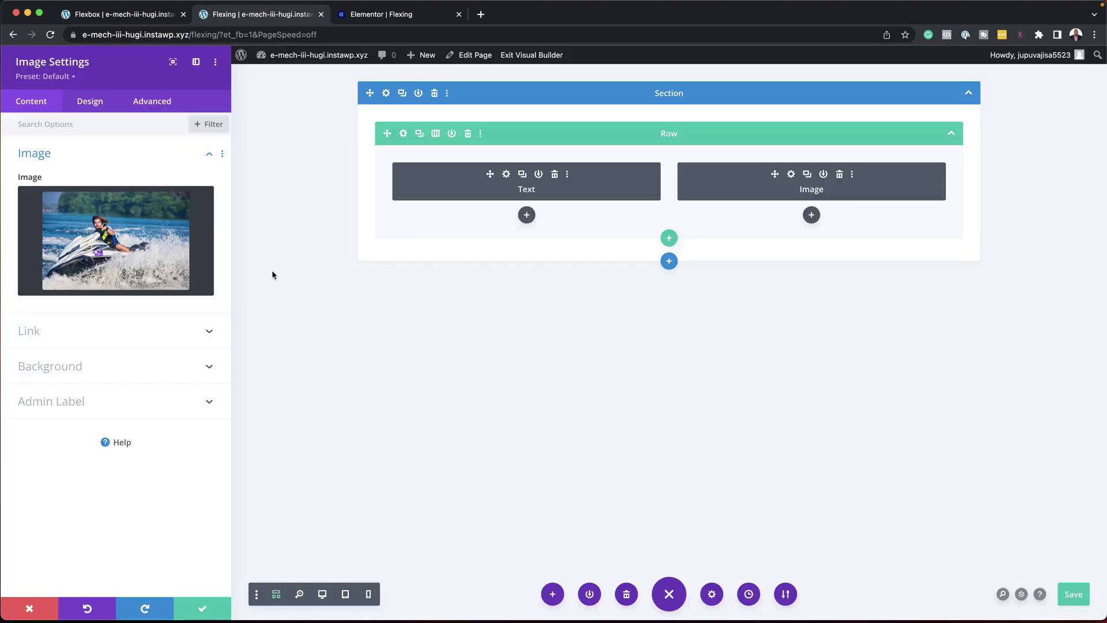
pyautogui.click(203, 609)
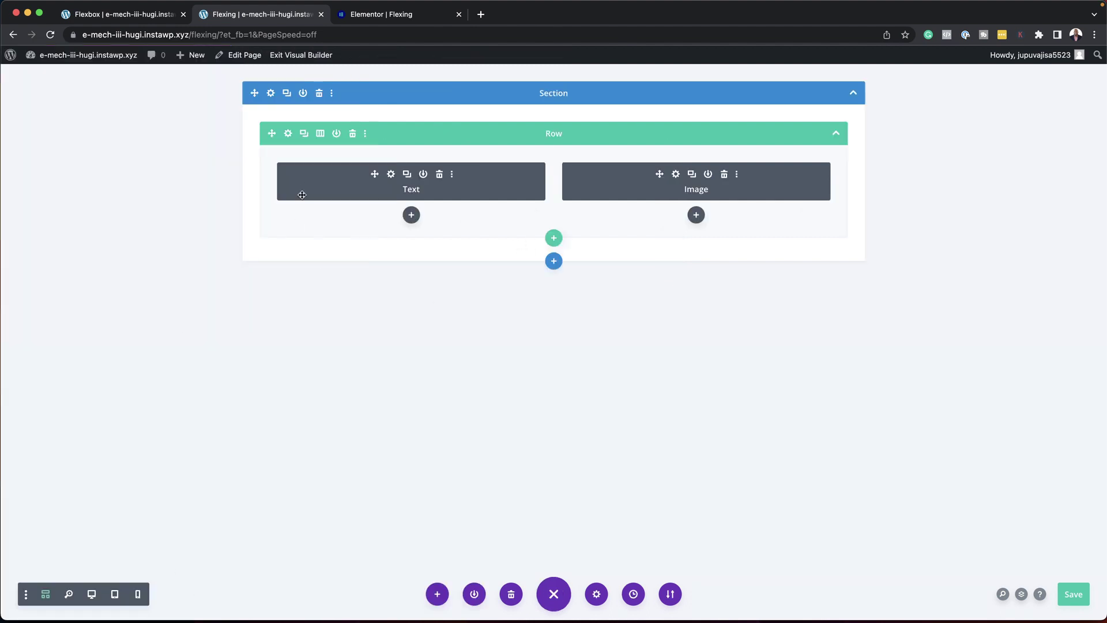
pyautogui.click(92, 594)
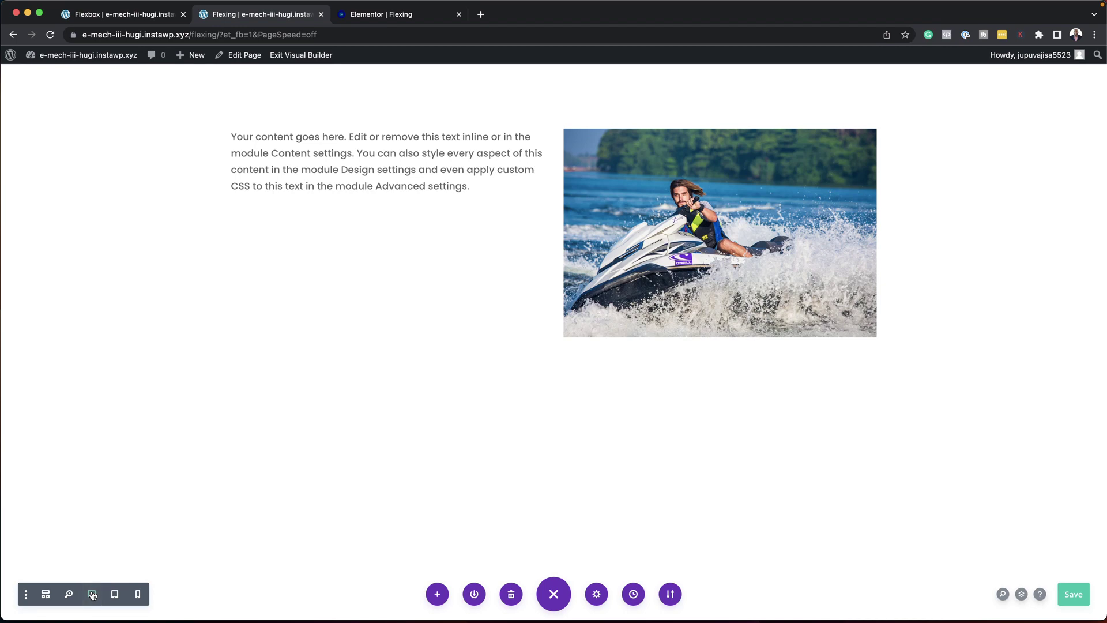